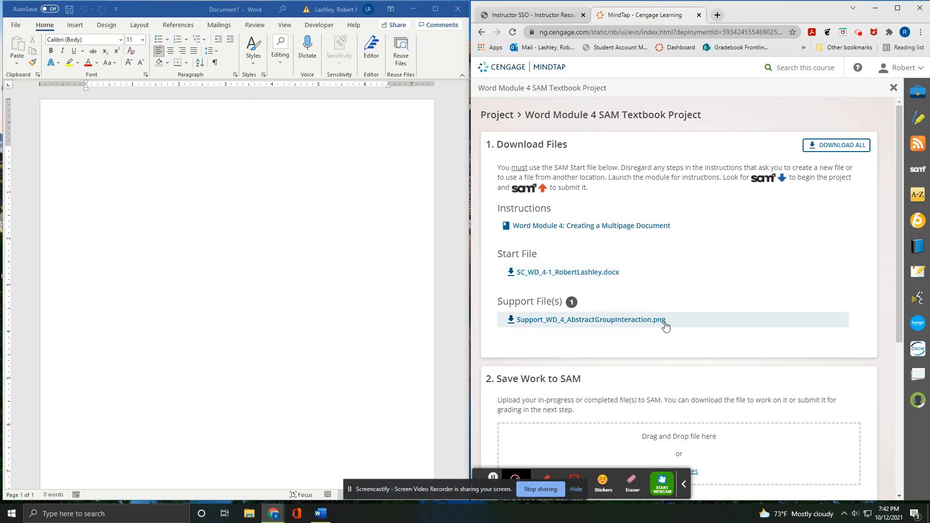
Download the project's start document and the support image to the Downloads folder, and open the SC_WD_4-1 document in Word.
left_click(846, 144)
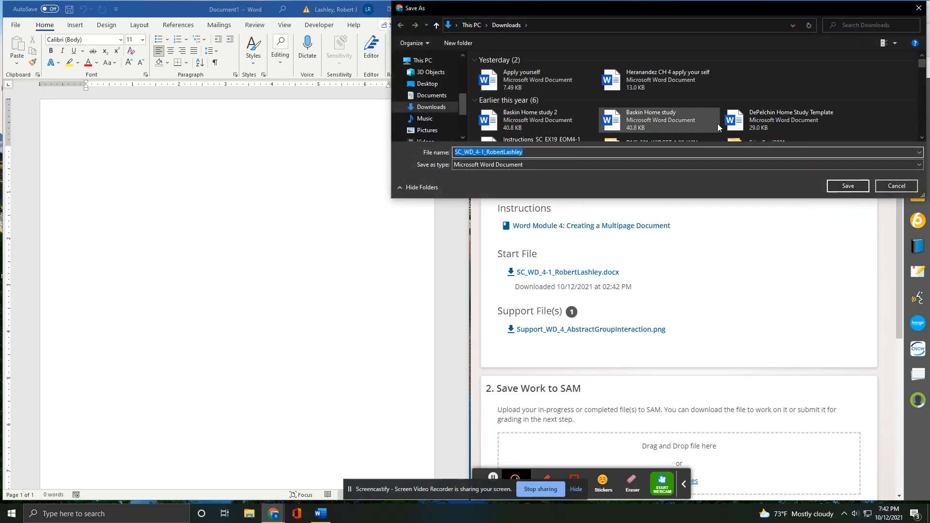
left_click(846, 186)
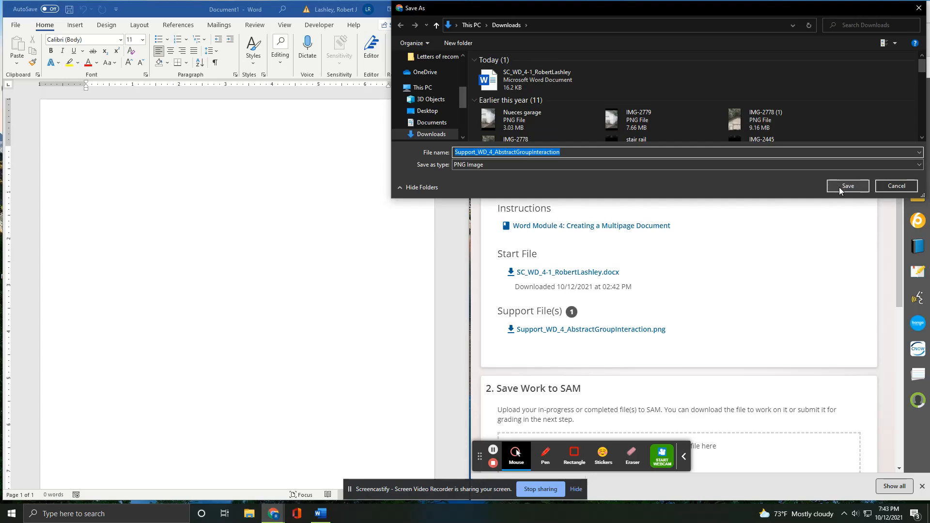
left_click(839, 187)
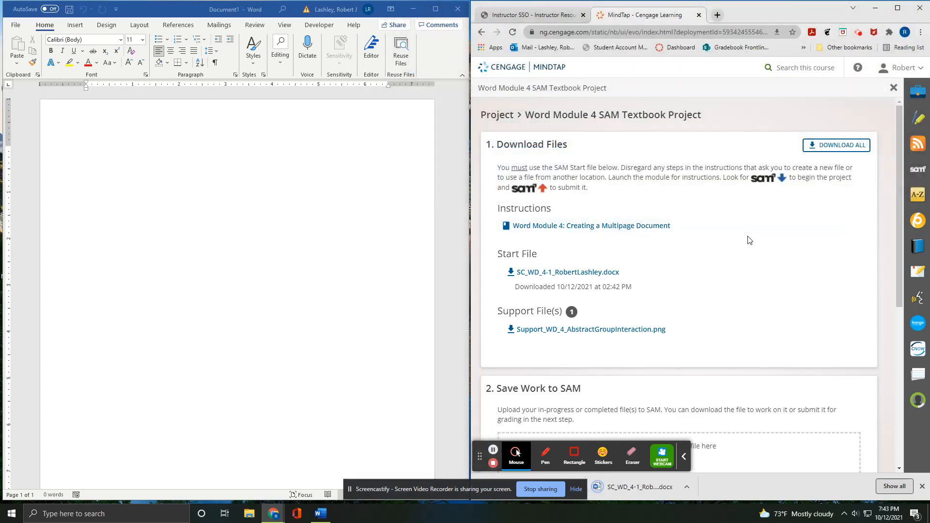
left_click(628, 491)
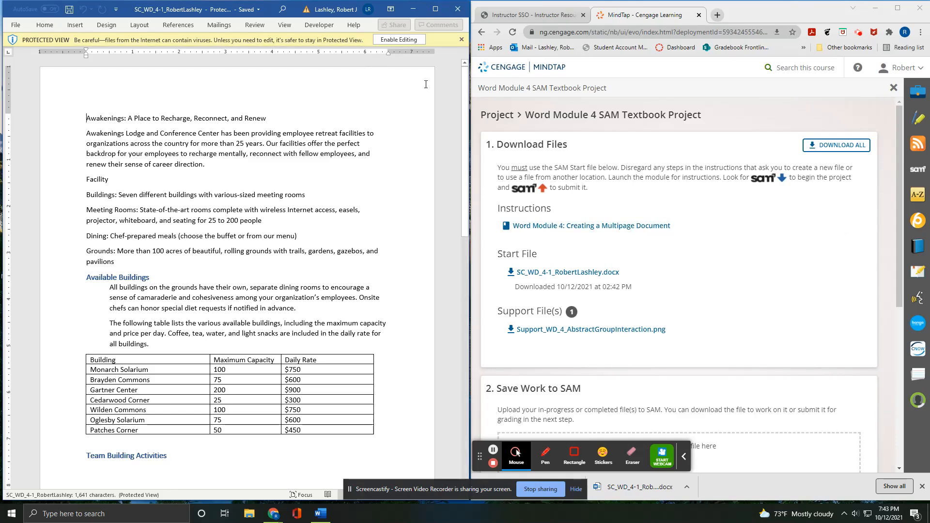
Open the Word Module 4: Creating a Multipage Document instructions and fit their window beside the Word document at full height.
left_click(584, 227)
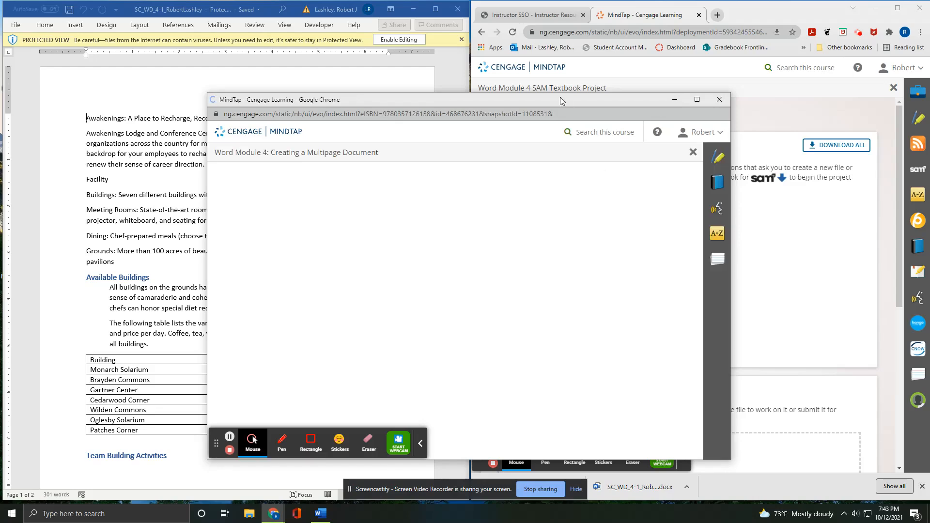
left_click_drag(560, 97, 760, 8)
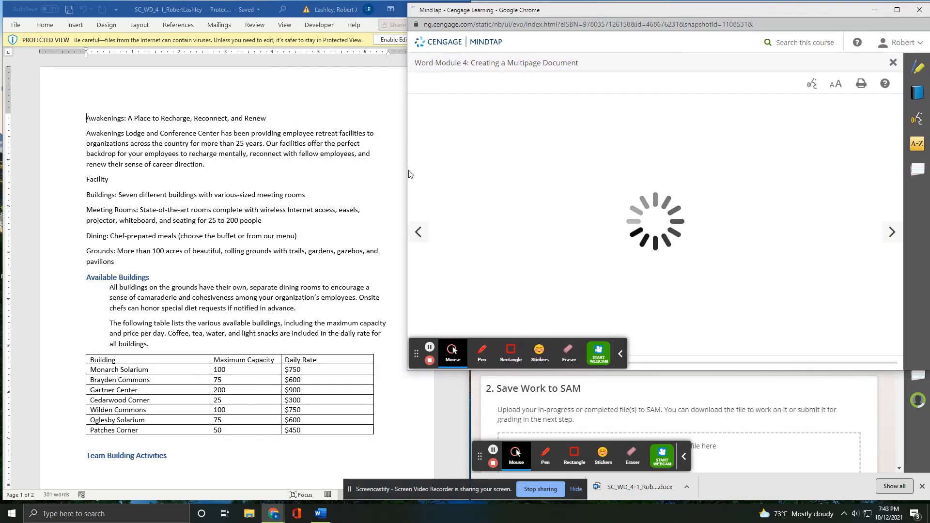
left_click_drag(409, 174, 474, 178)
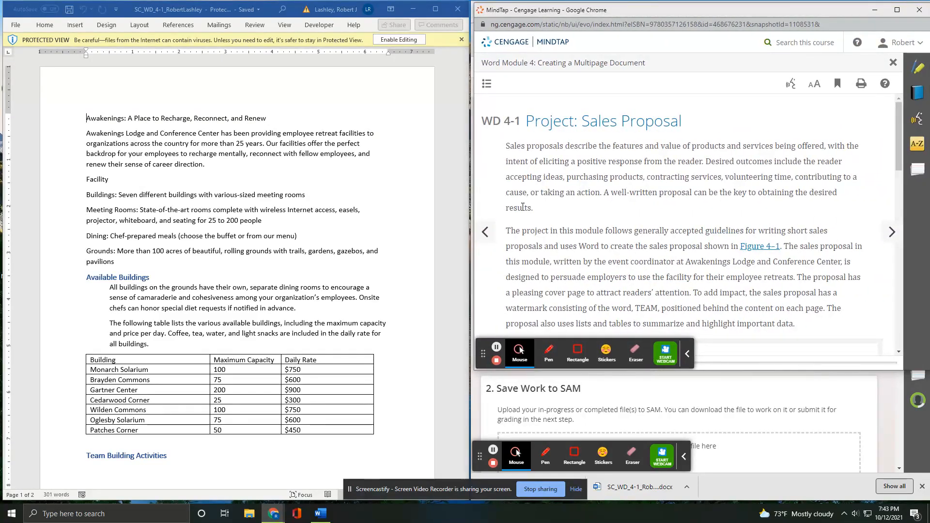
left_click_drag(713, 374, 723, 499)
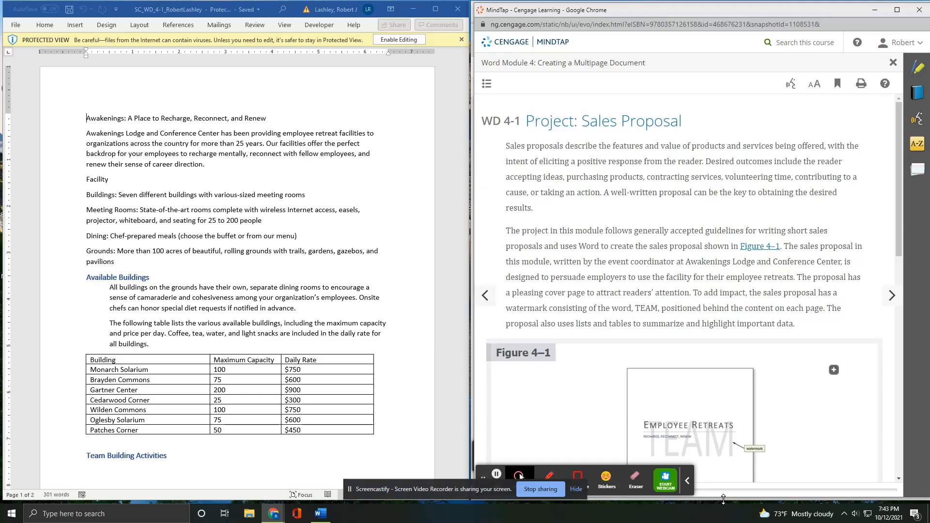
Go back to the module's opening page and review its contents list, objectives and introduction.
left_click(486, 298)
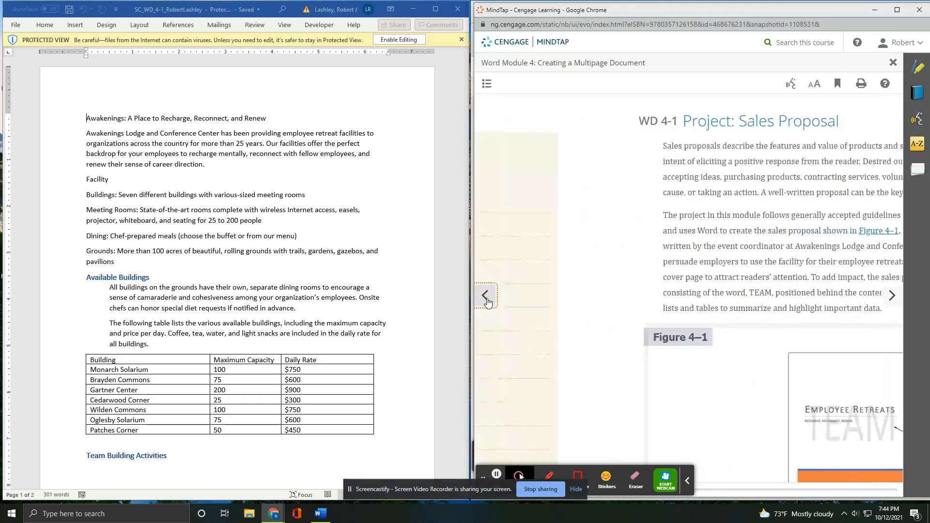
left_click(487, 301)
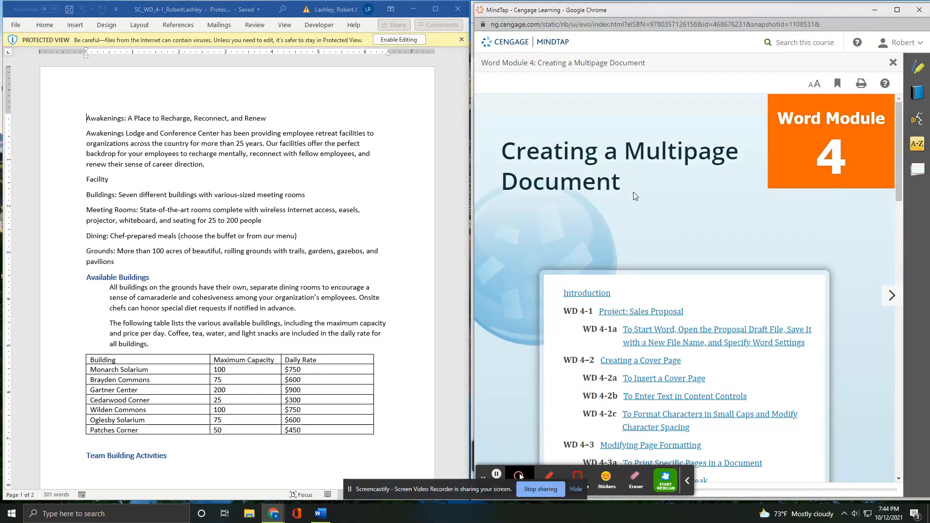
scroll(638, 204, "down", 1)
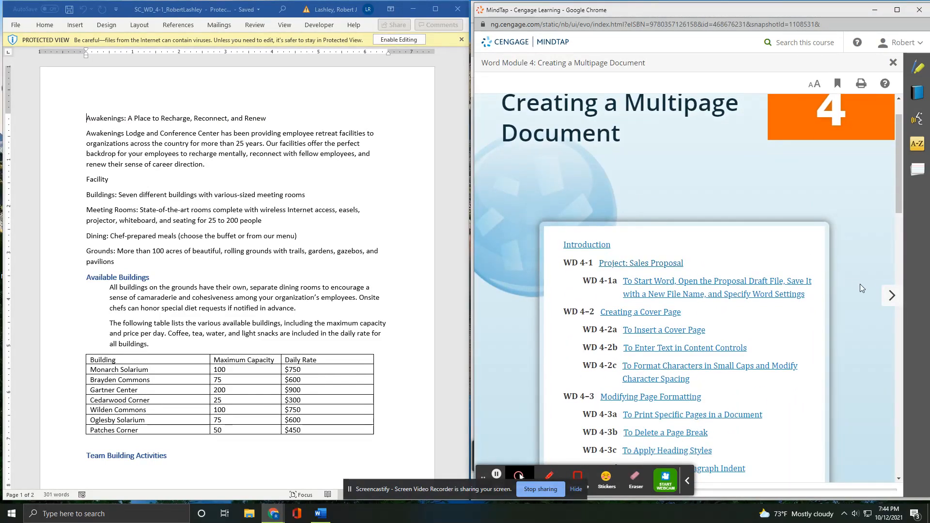
left_click(887, 301)
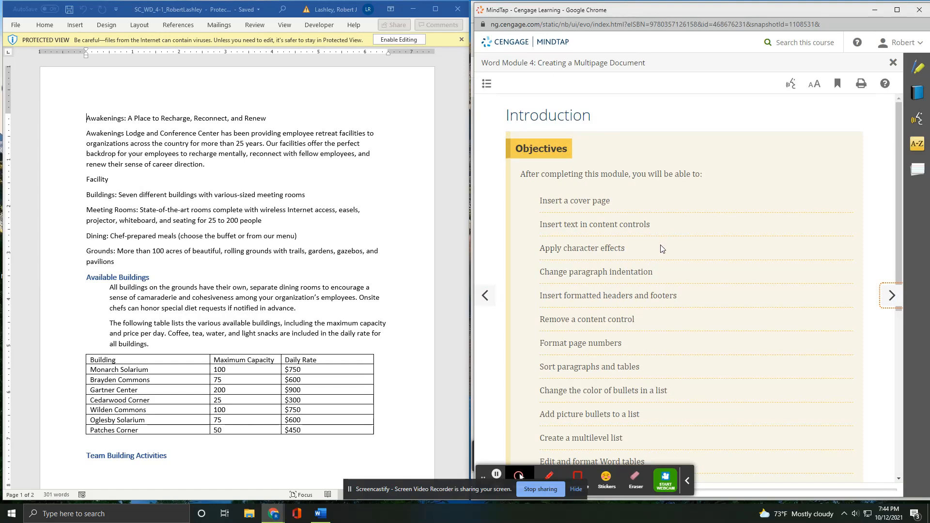
scroll(662, 248, "down", 1)
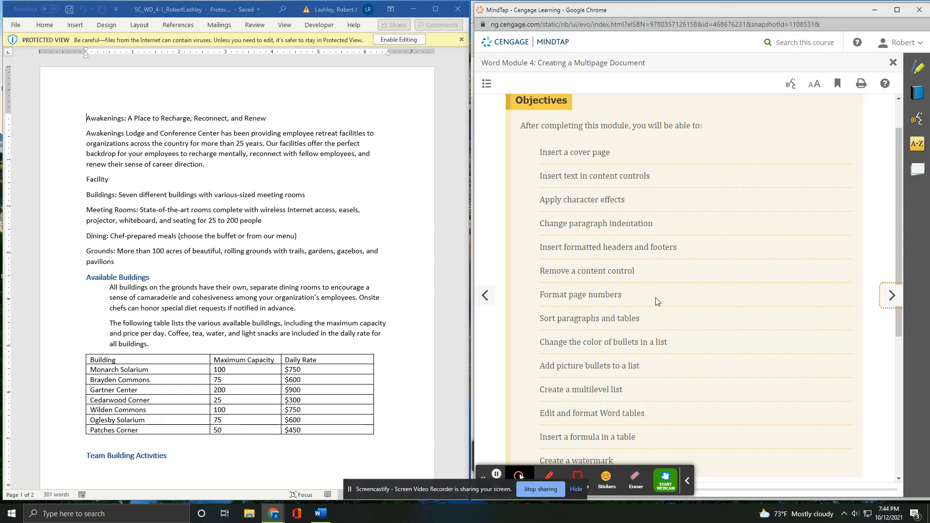
scroll(658, 293, "down", 1)
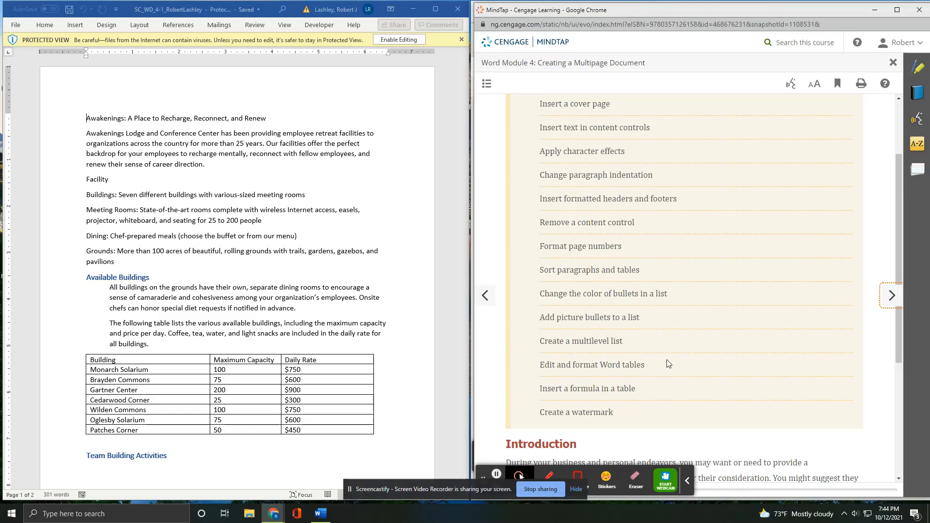
scroll(669, 363, "down", 1)
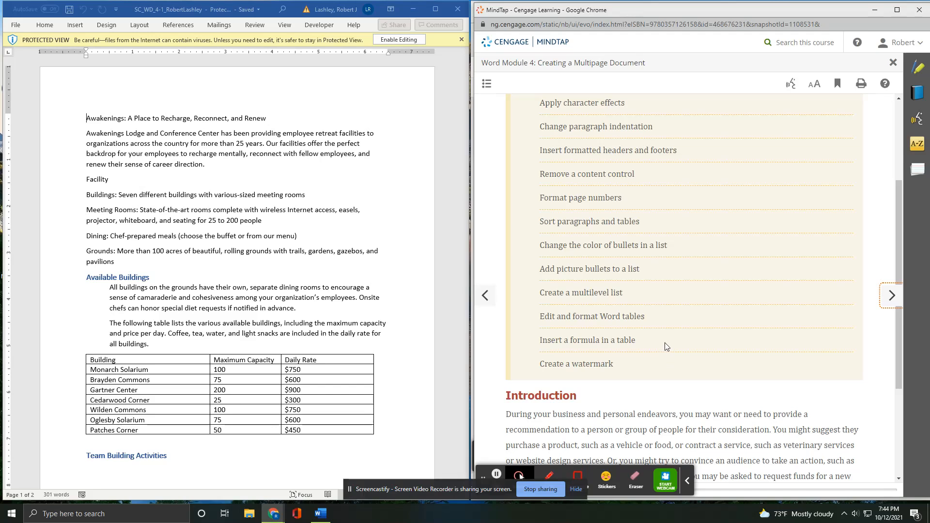
scroll(665, 344, "down", 1)
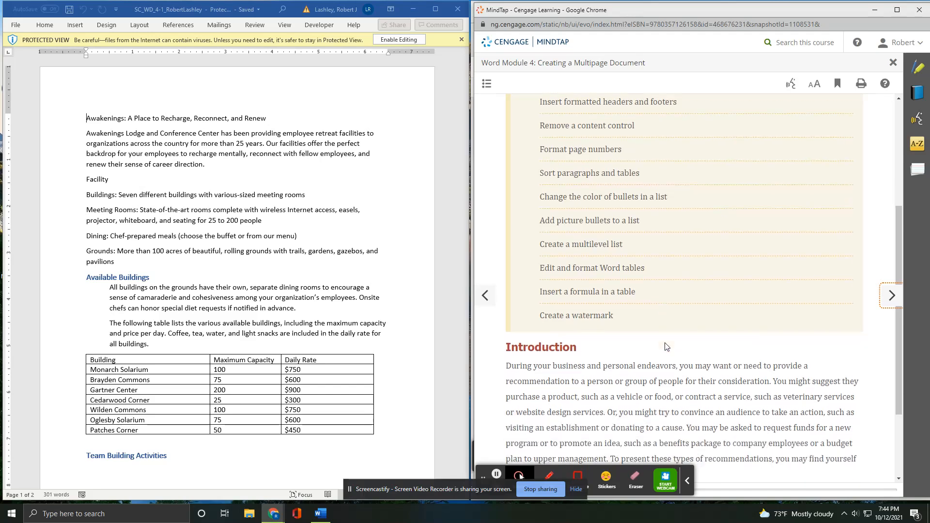
scroll(665, 341, "down", 1)
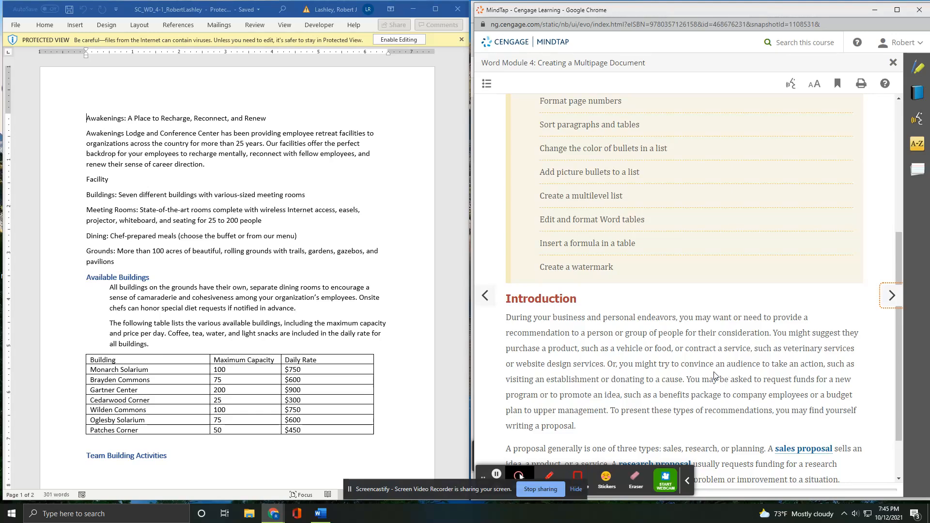
Read the WD 4-1 Sales Proposal project overview with Figure 4–1, and the WD 4-1a steps for saving and setting up the document.
left_click(892, 296)
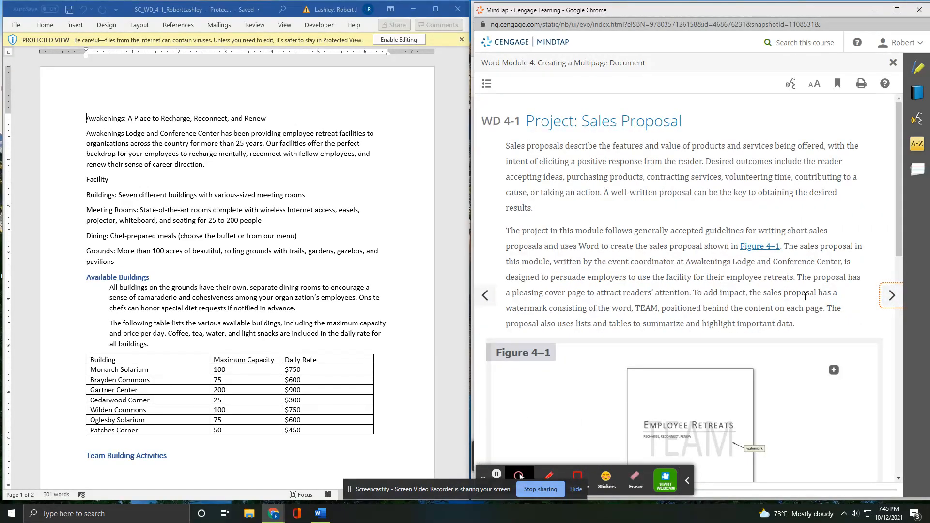
scroll(805, 295, "down", 3)
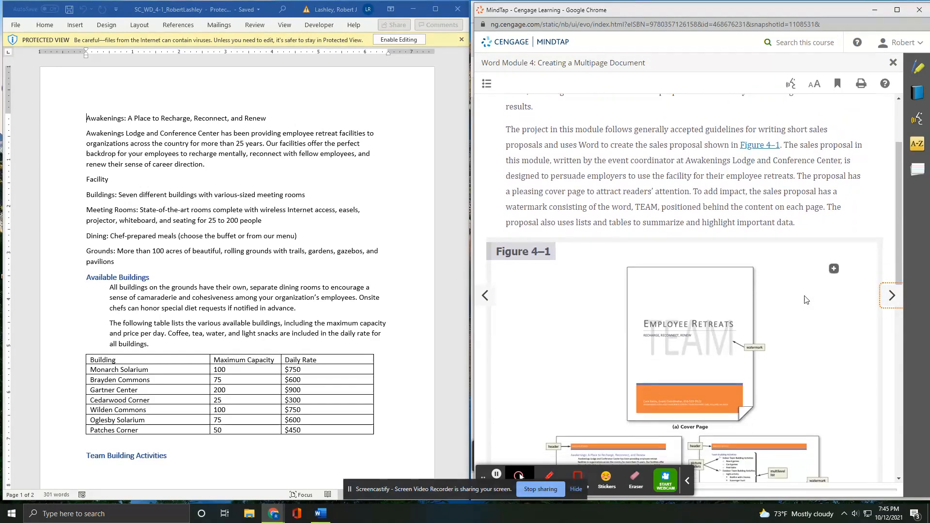
scroll(805, 301, "down", 3)
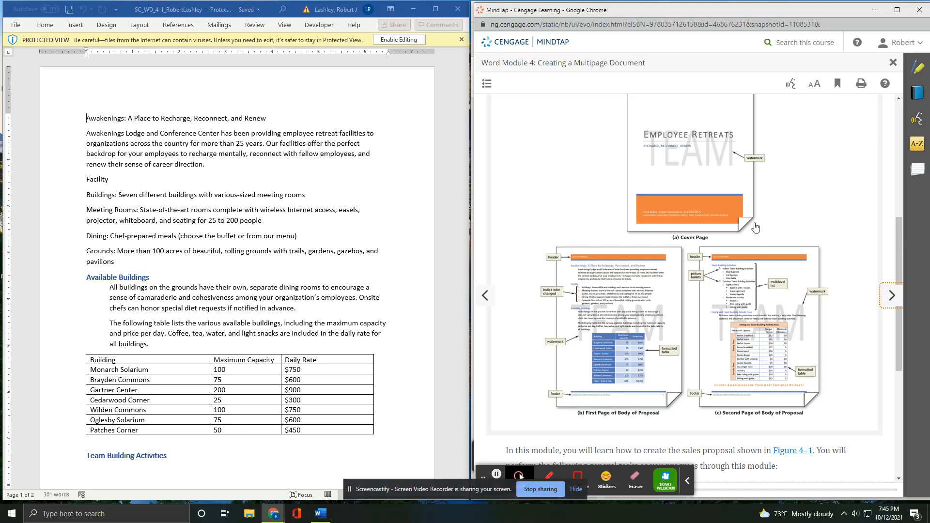
scroll(789, 269, "down", 3)
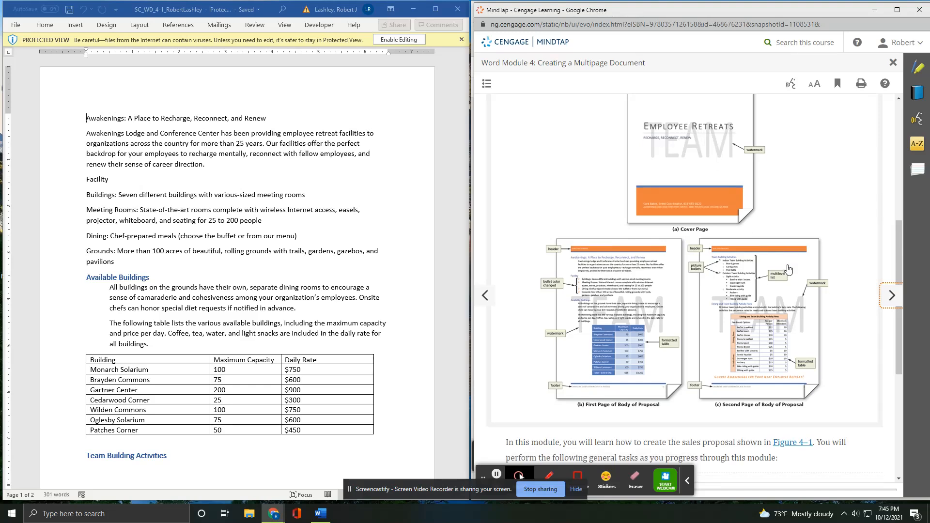
scroll(788, 269, "down", 2)
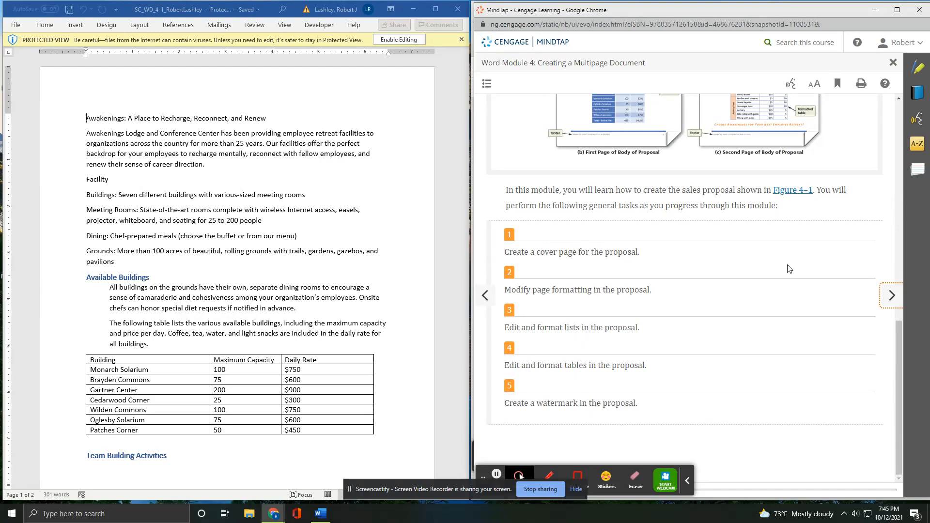
left_click(887, 304)
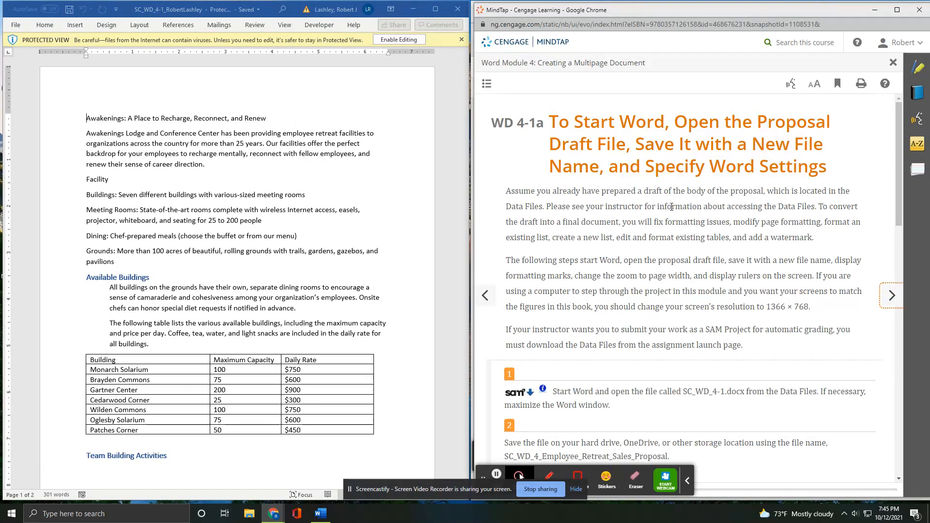
scroll(652, 218, "down", 4)
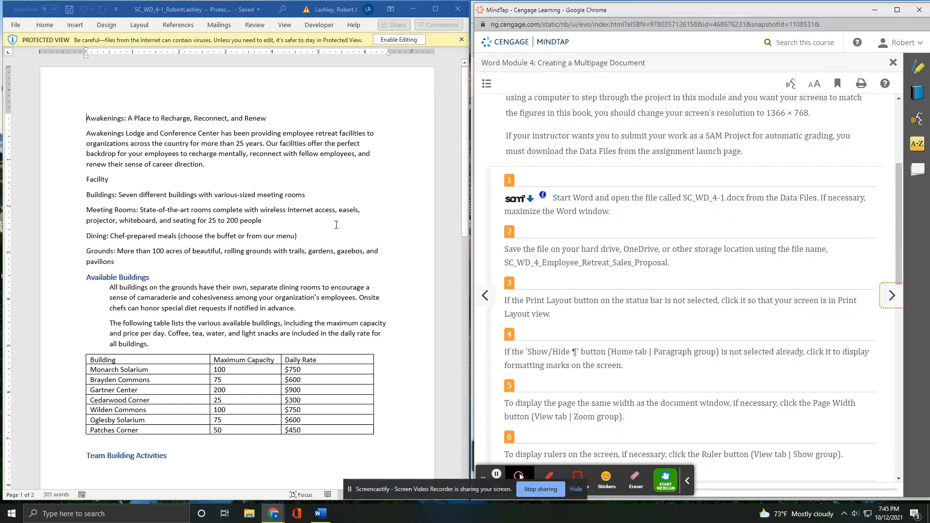
scroll(746, 213, "down", 1)
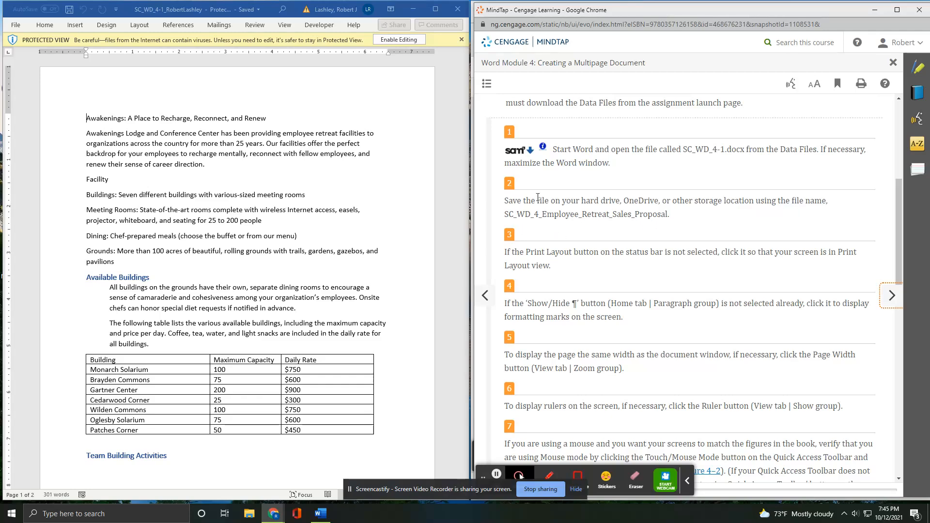
Enable editing of the proposal draft and choose the Documents folder as the location for saving a copy.
left_click(400, 43)
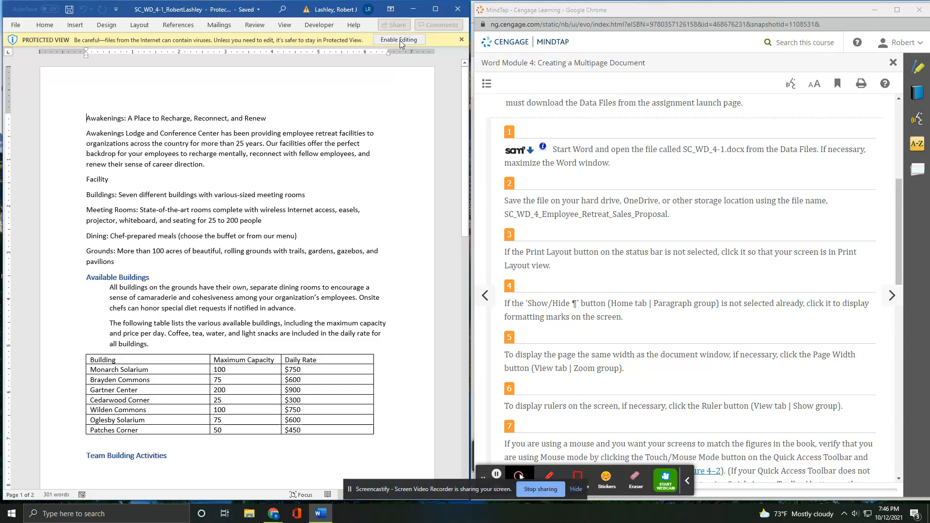
left_click(400, 39)
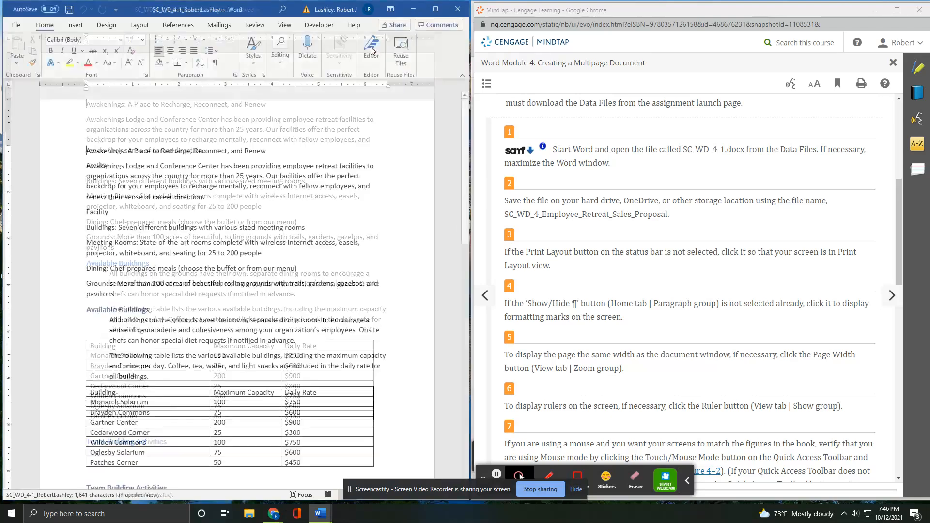
left_click(16, 25)
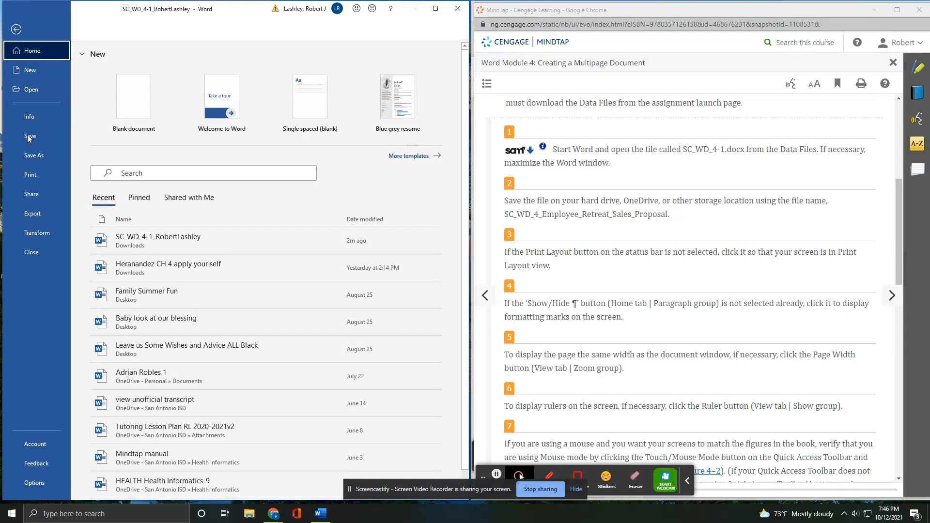
left_click(34, 155)
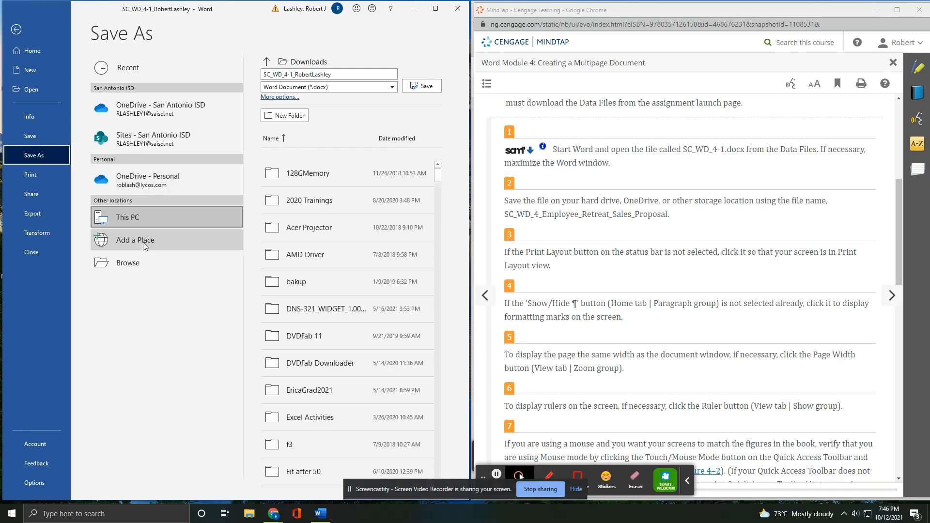
left_click(134, 264)
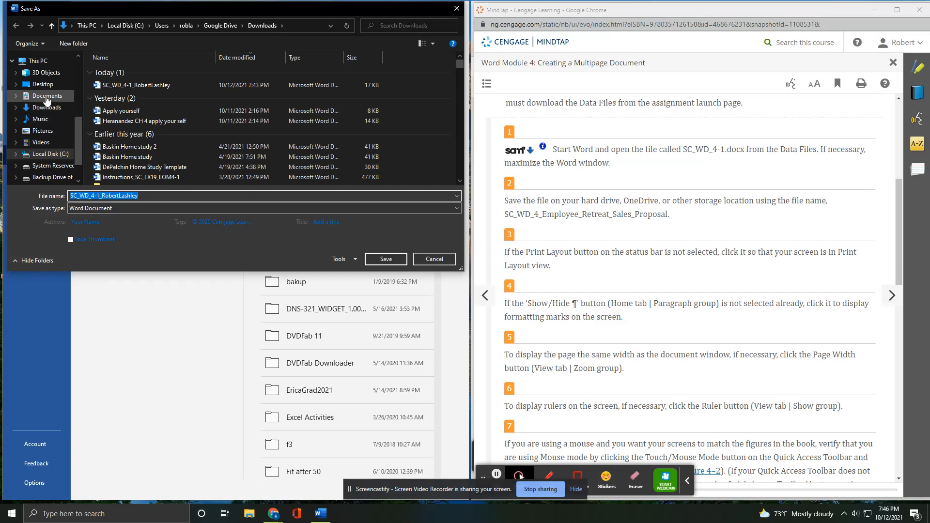
left_click(47, 96)
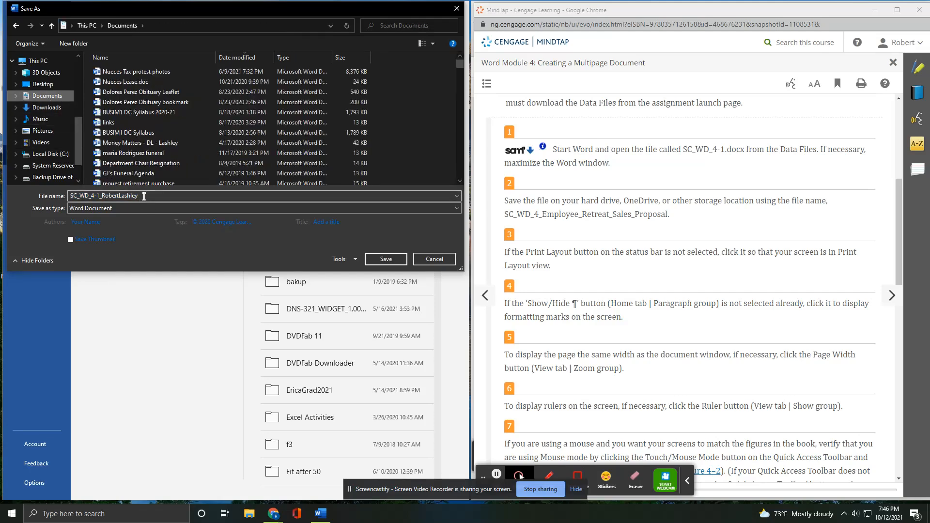
Name the copy SC_WD_4_Employee_Retreat_Sales_Proposal and save it as a Word document.
left_click(97, 195)
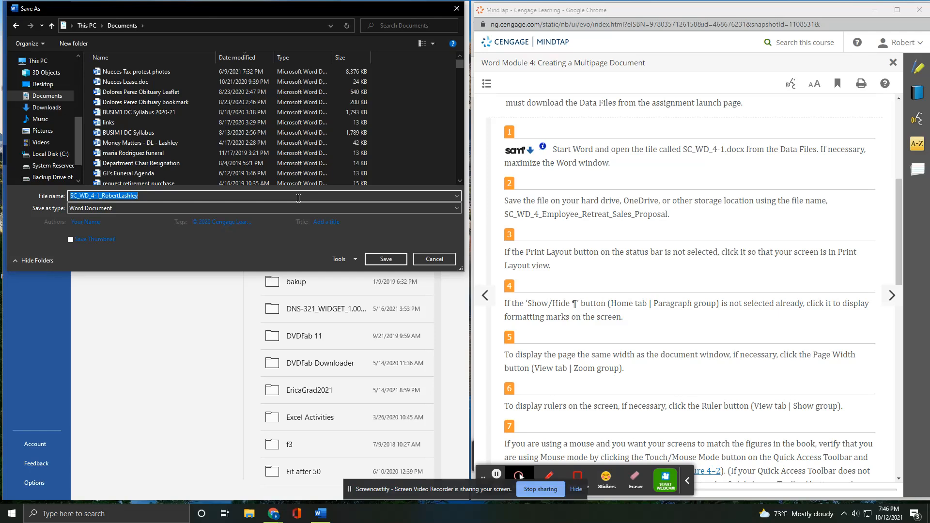
key("Home")
key("Delete")
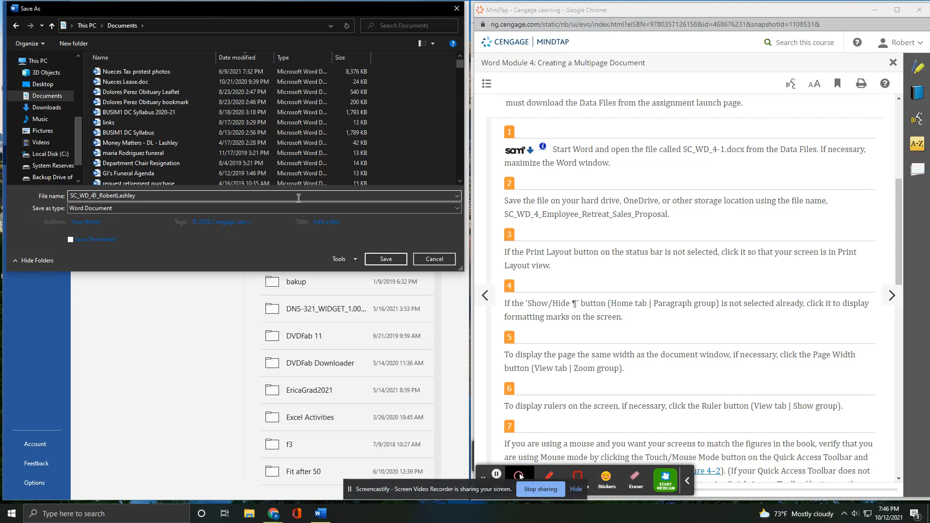
key("Delete")
type("_")
type("Employee_")
type("Rtreat_")
key("BackSpace")
key("BackSpace")
key("BackSpace")
key("BackSpace")
key("BackSpace")
key("BackSpace")
key("BackSpace")
type("etreat_Salse")
key("BackSpace")
key("BackSpace")
type("es_Poposal")
left_click(380, 261)
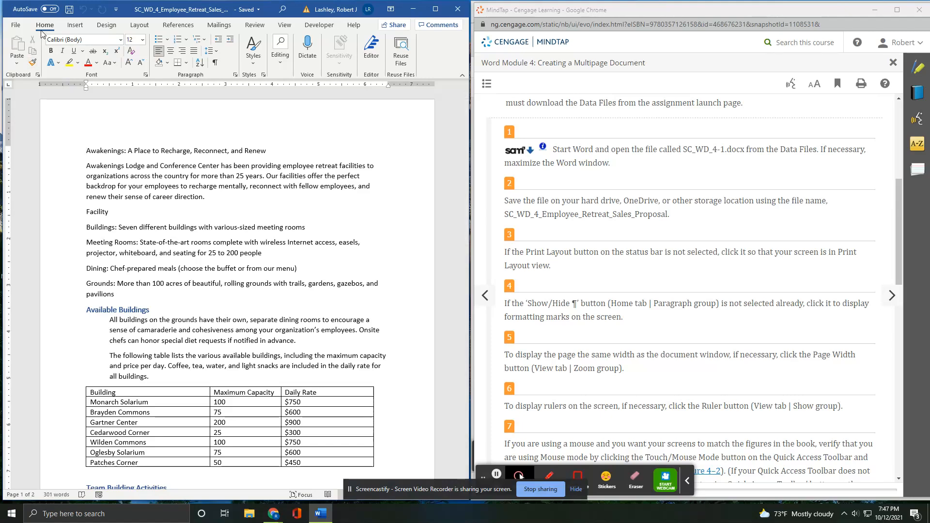
Display formatting marks in the proposal document.
left_click(216, 62)
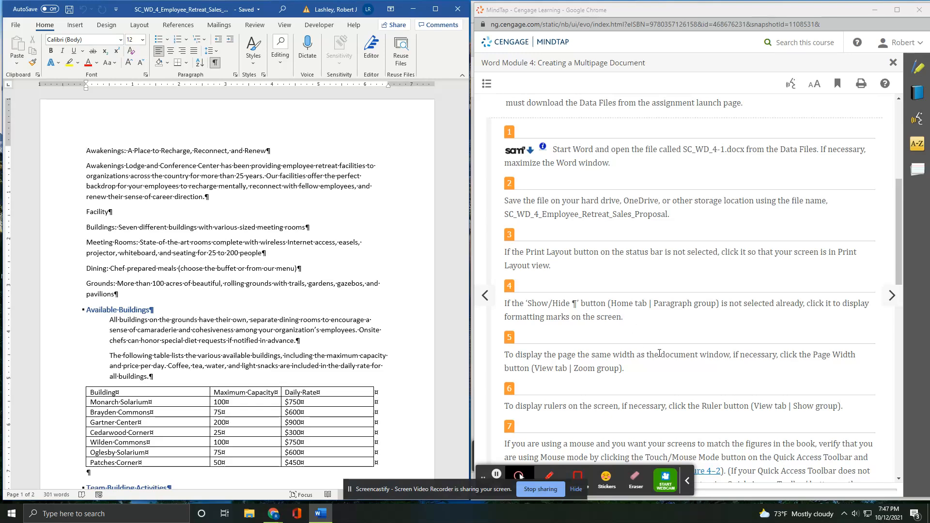
Check the proposal's ruler display setting against the setup instructions in the textbook.
scroll(710, 369, "down", 1)
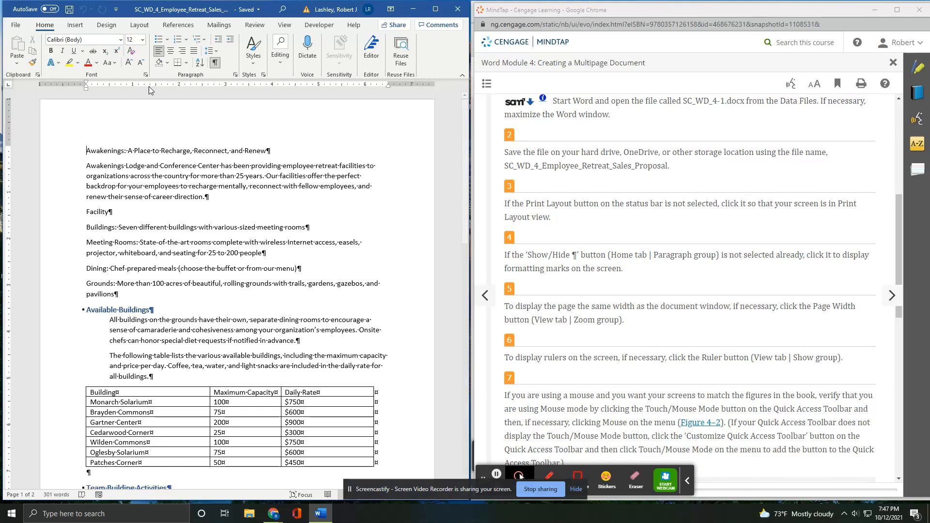
left_click(285, 25)
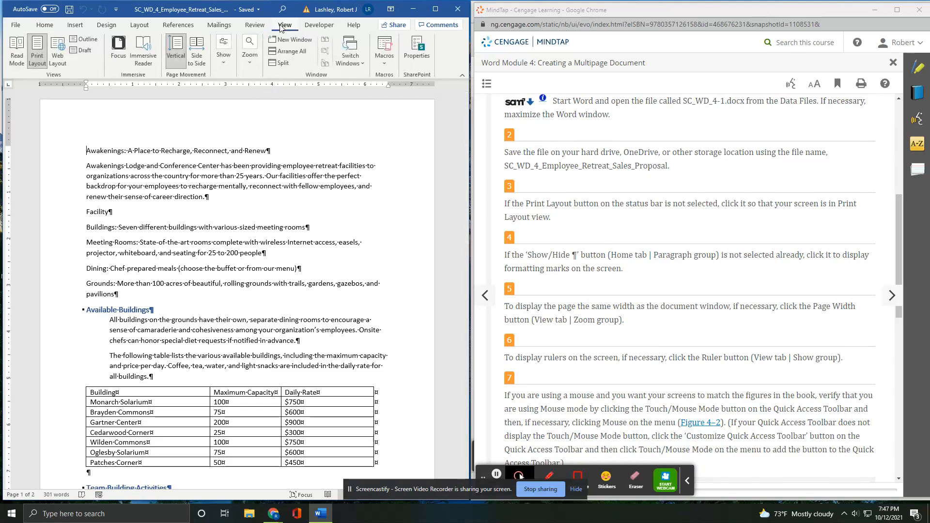
left_click(223, 63)
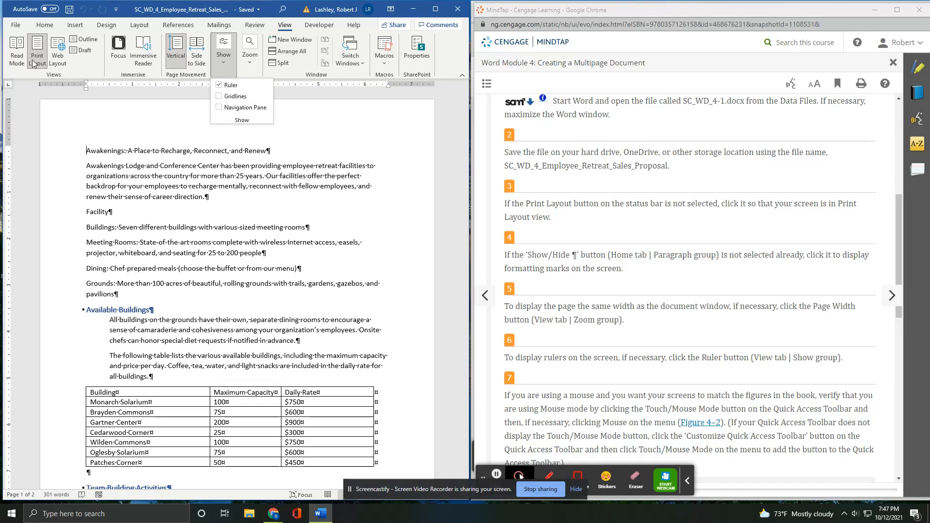
left_click(174, 133)
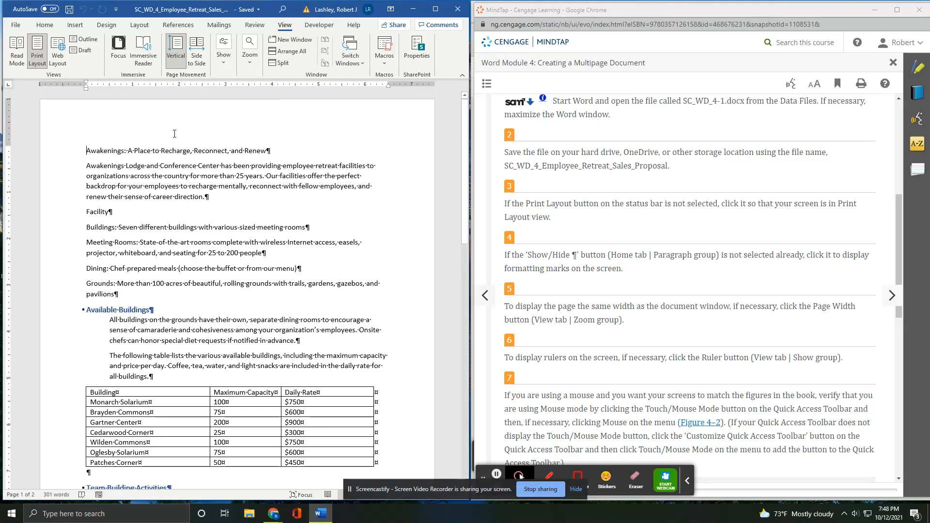
Read the rest of the setup steps with Figure 4–2 and the WD 4-2 cover page guidelines, and advance to WD 4-2a To Insert a Cover Page.
scroll(600, 273, "down", 3)
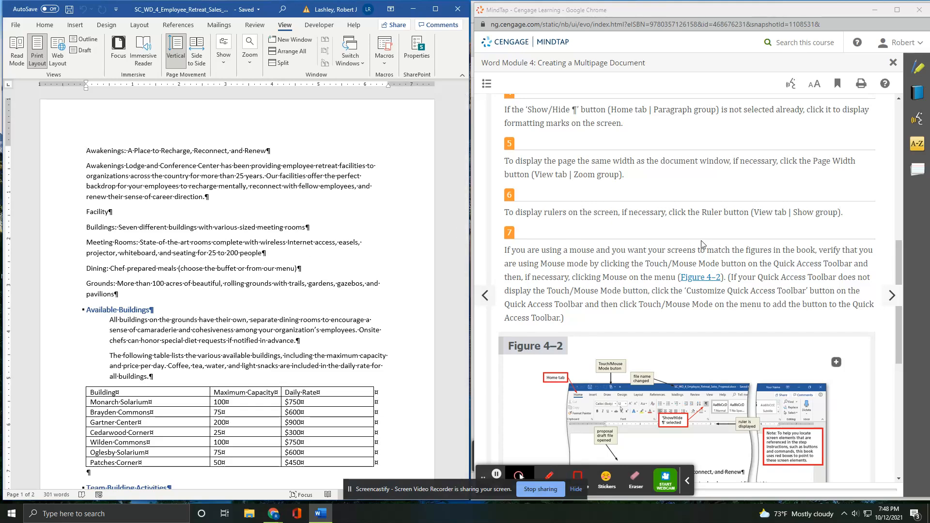
scroll(701, 244, "down", 2)
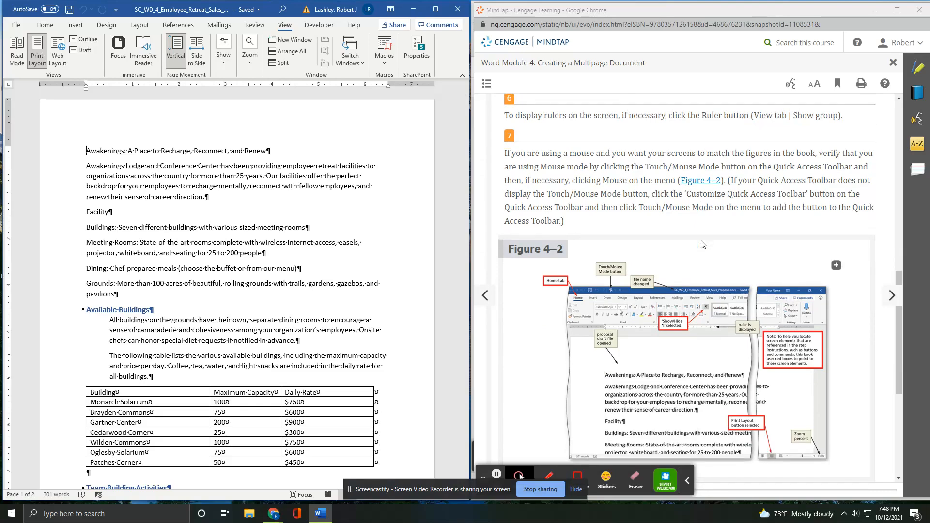
scroll(701, 243, "down", 1)
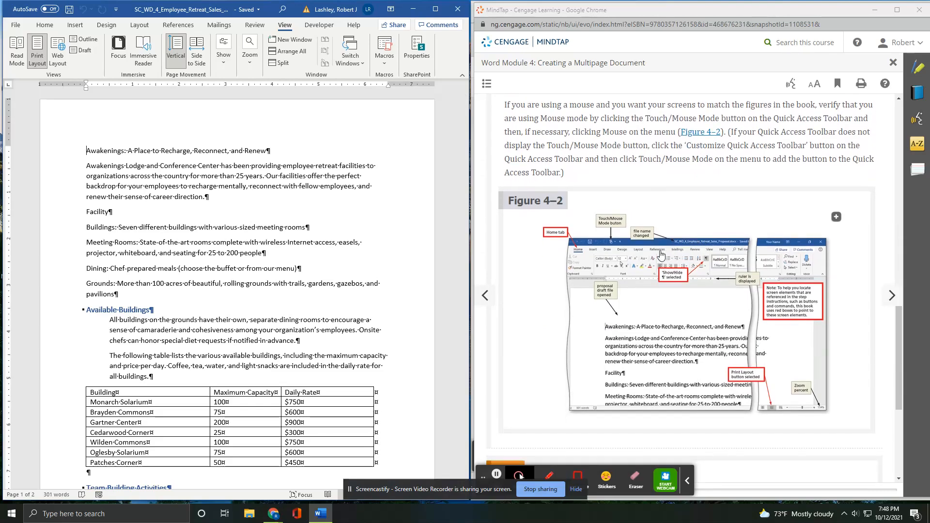
scroll(660, 255, "down", 4)
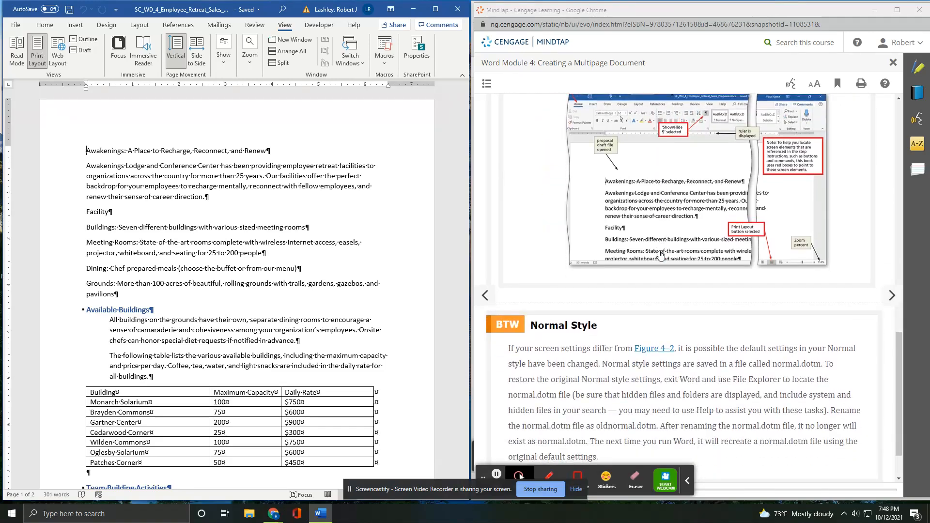
left_click(892, 296)
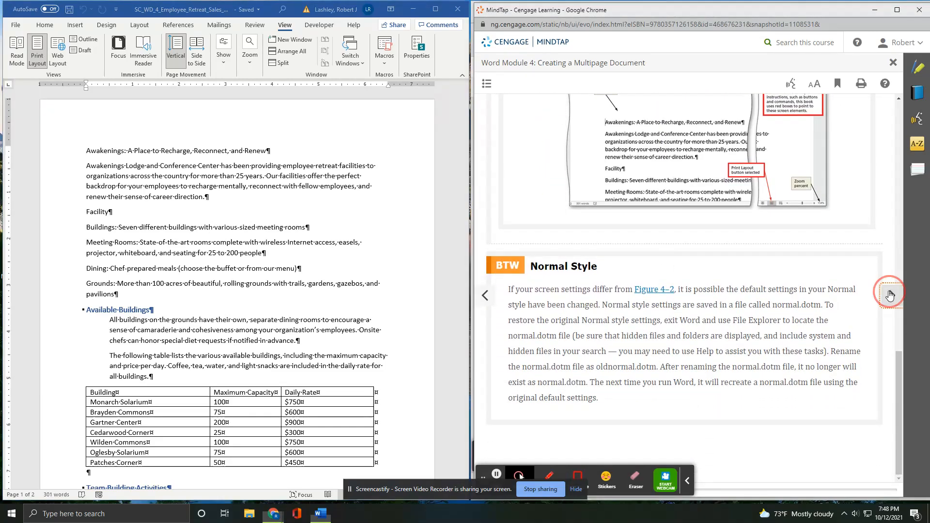
scroll(678, 243, "up", 4)
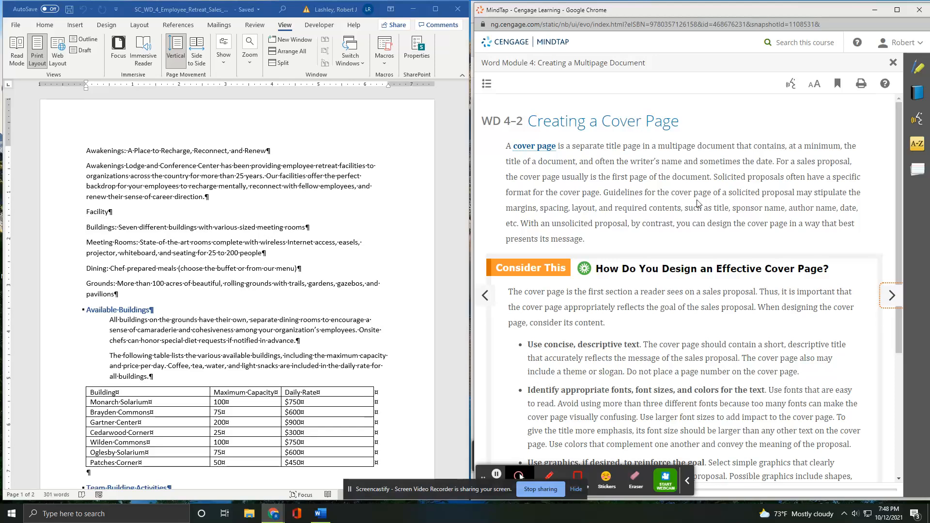
scroll(676, 248, "down", 4)
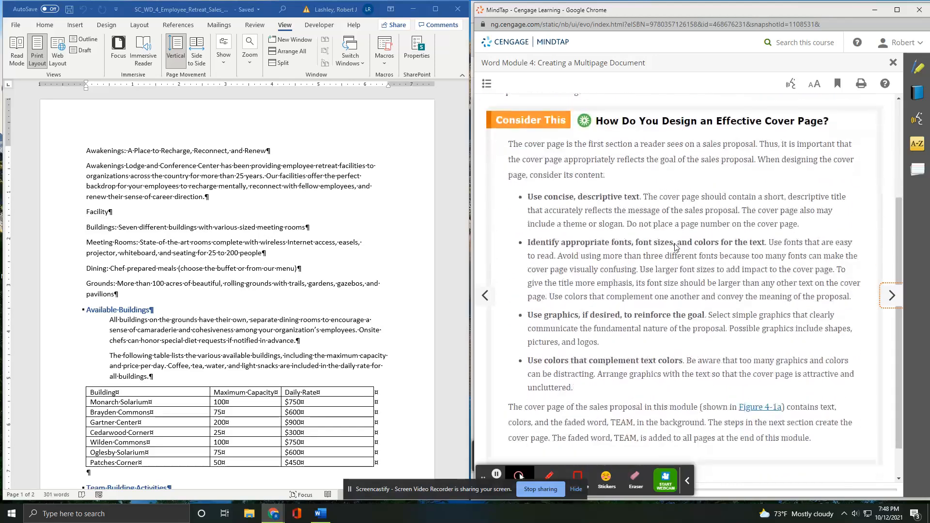
scroll(569, 187, "up", 2)
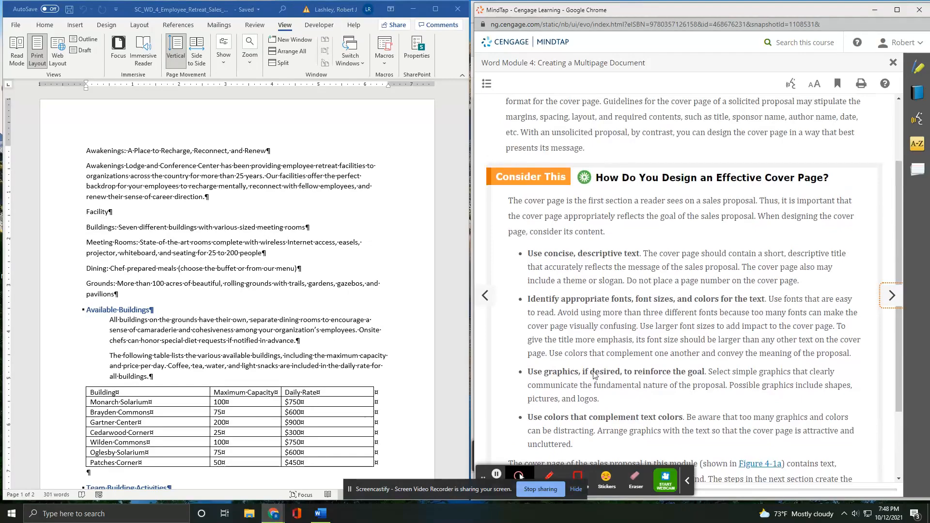
left_click(891, 295)
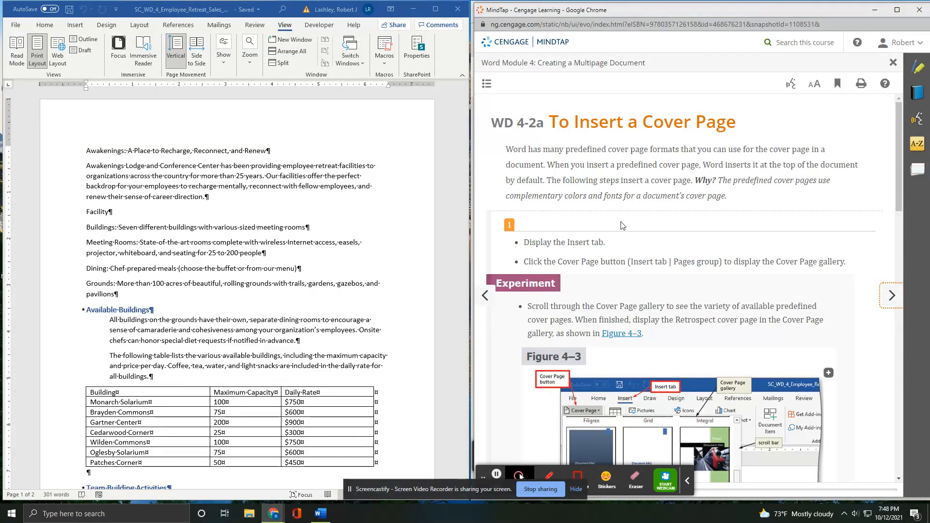
Insert the predefined Retrospect cover page as the first page of the proposal, following the WD 4-2a steps.
left_click(76, 29)
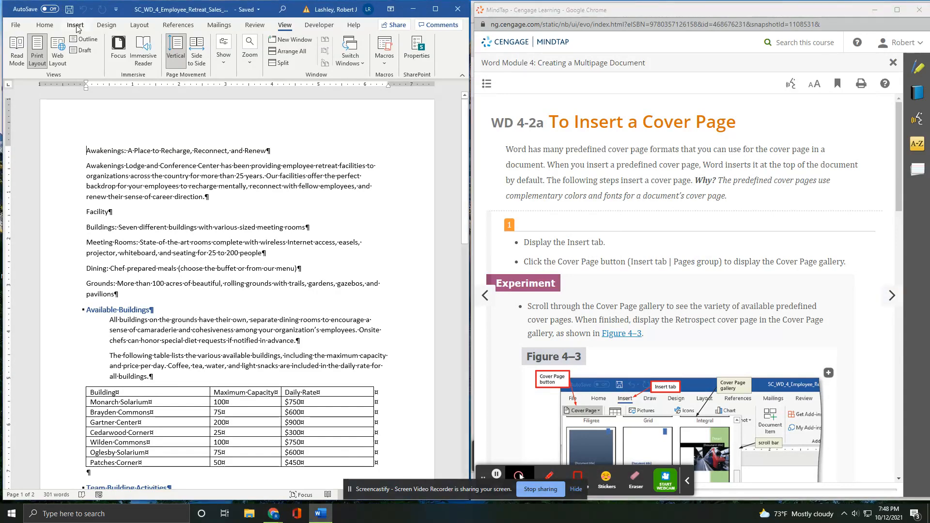
left_click(76, 27)
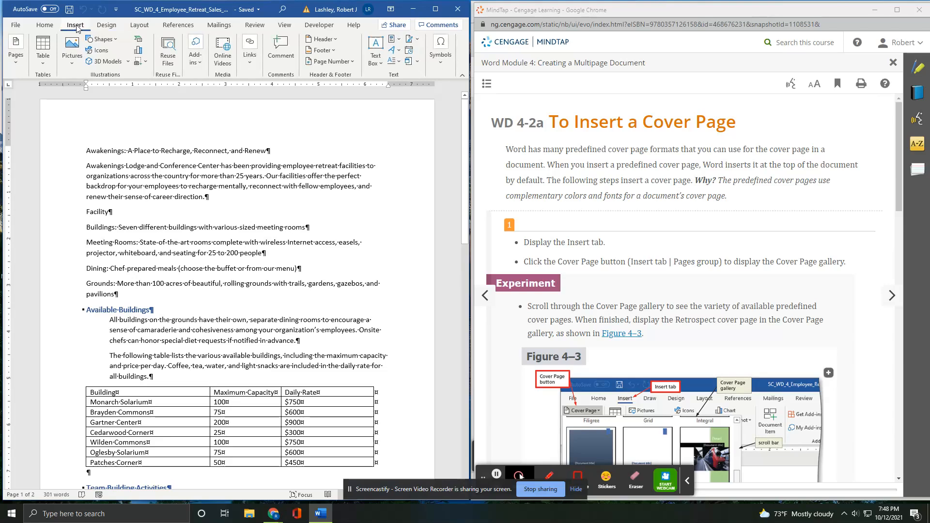
left_click(18, 67)
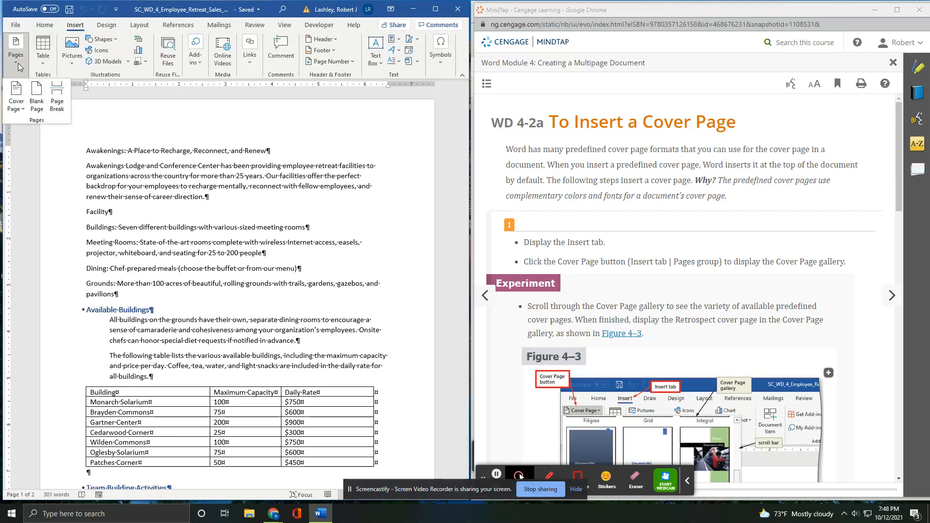
left_click(15, 107)
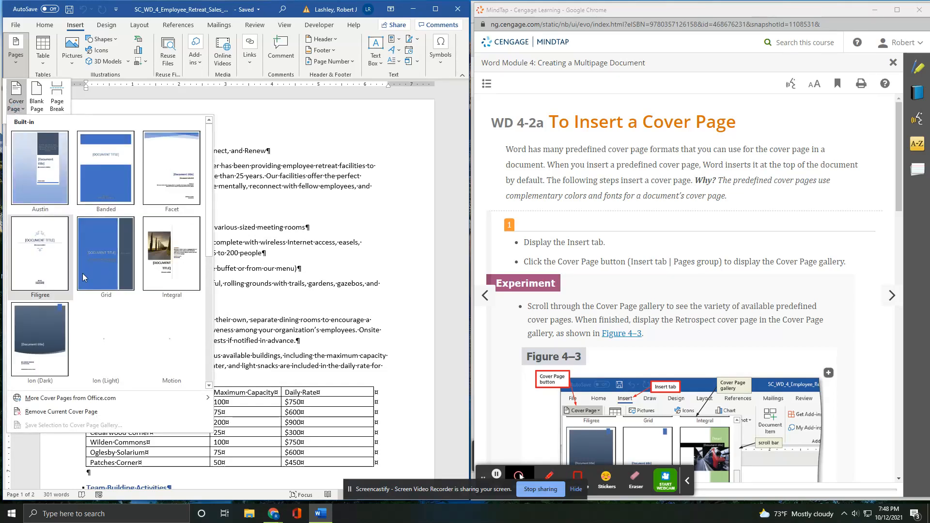
scroll(674, 252, "down", 2)
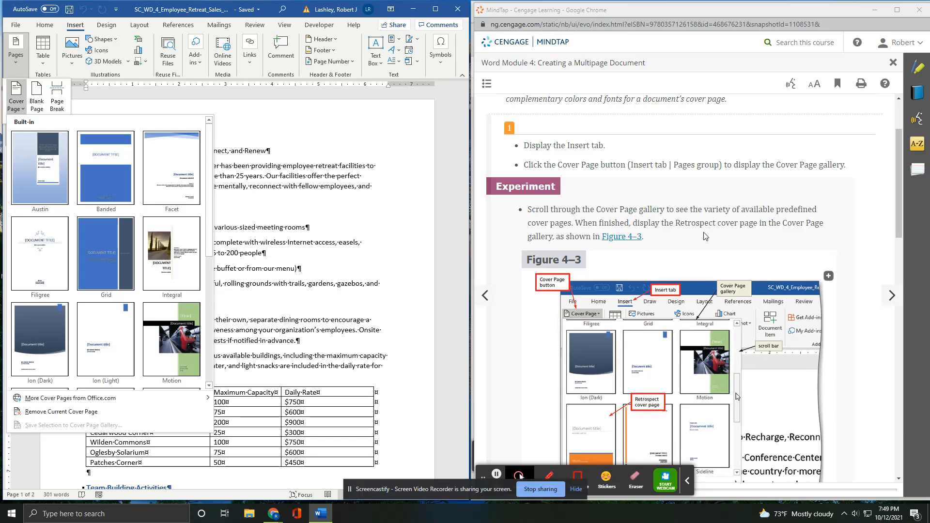
scroll(703, 236, "down", 3)
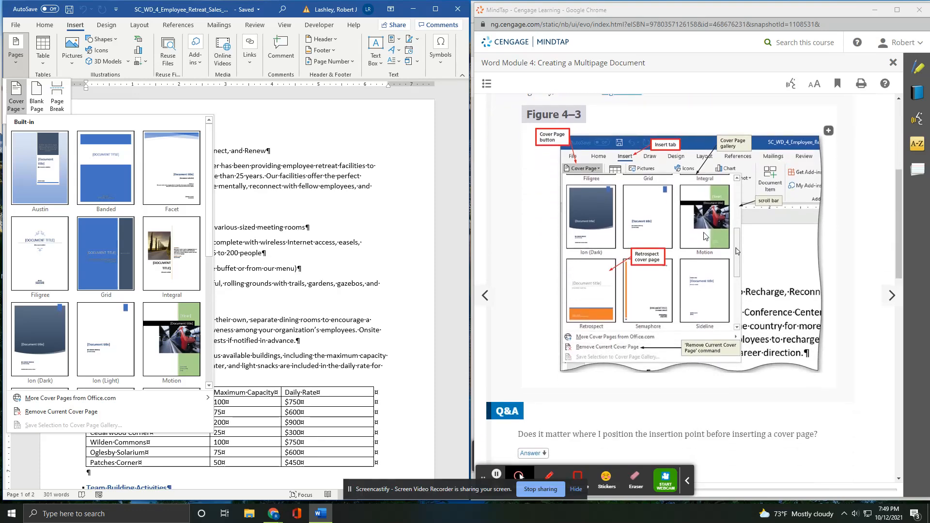
scroll(703, 236, "down", 4)
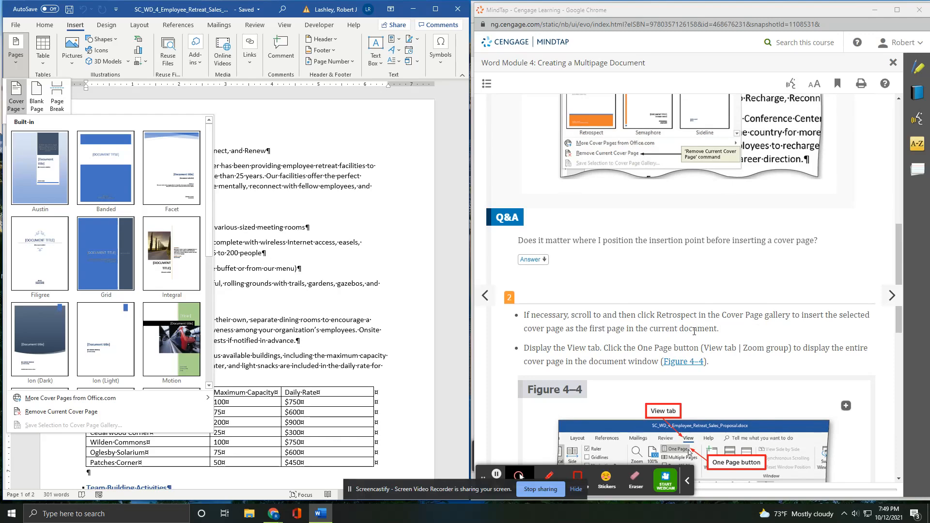
scroll(694, 330, "down", 1)
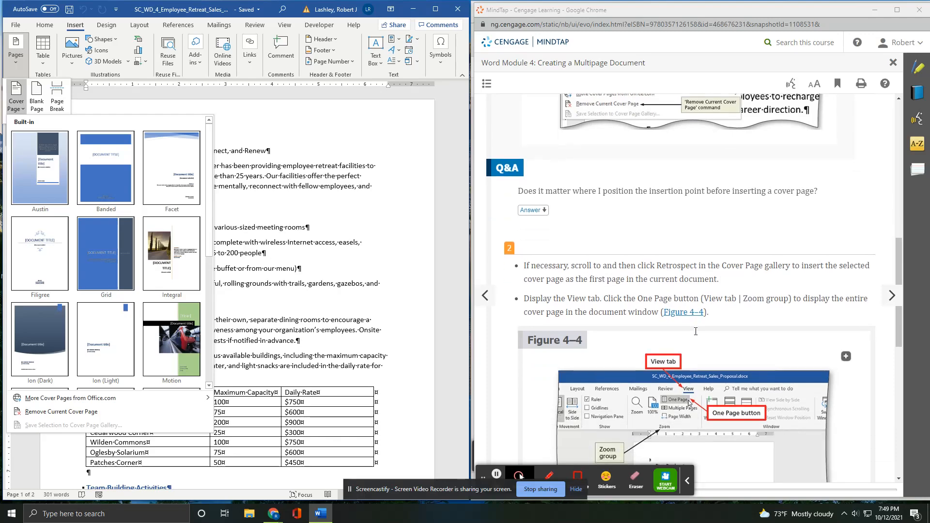
scroll(695, 330, "down", 2)
scroll(135, 289, "down", 3)
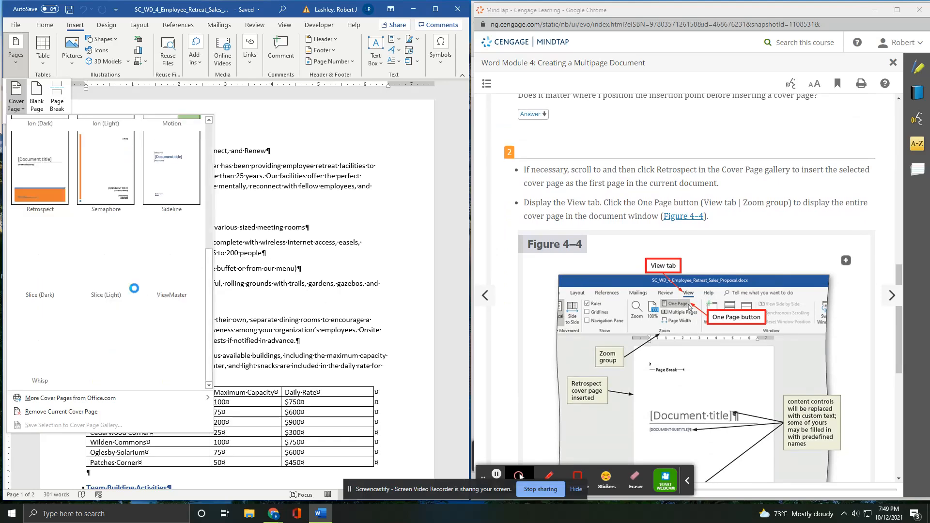
left_click(43, 177)
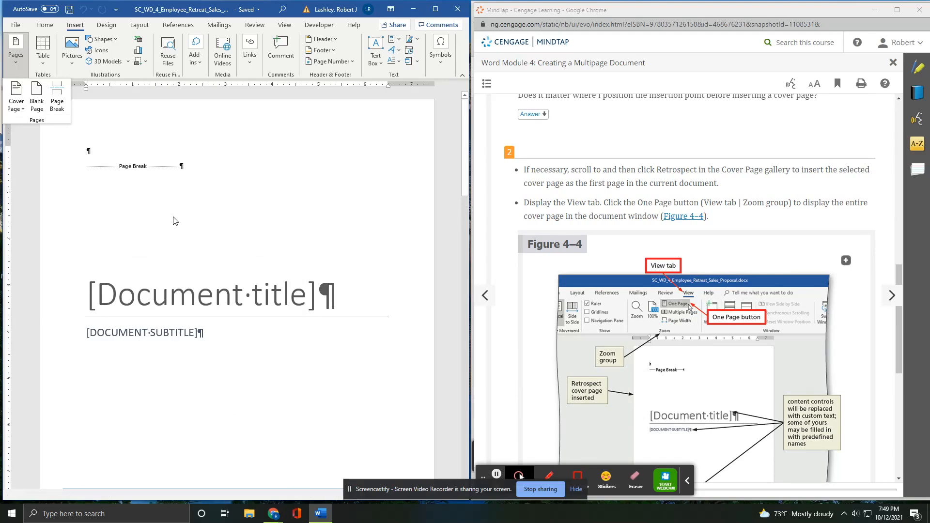
Look over the inserted cover page and set the zoom to One Page so the entire page is displayed.
scroll(175, 221, "down", 3)
scroll(174, 217, "down", 5)
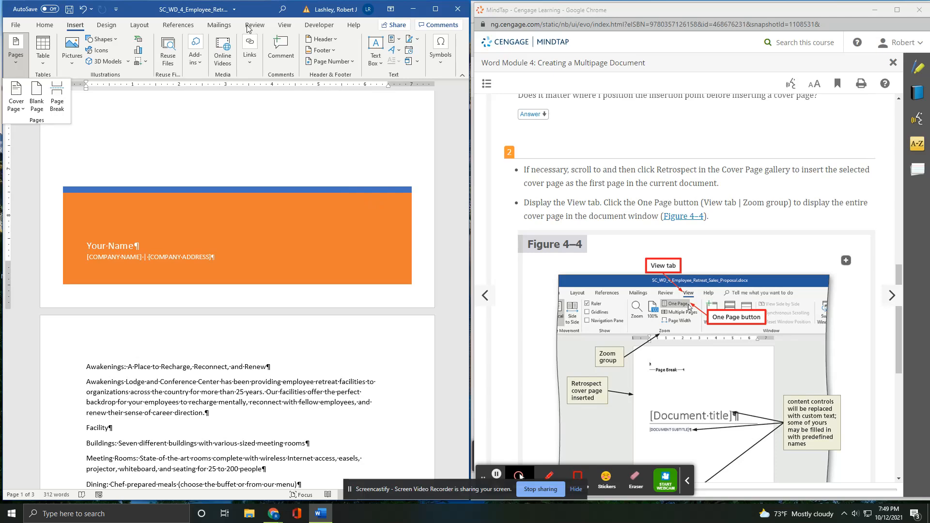
left_click(284, 26)
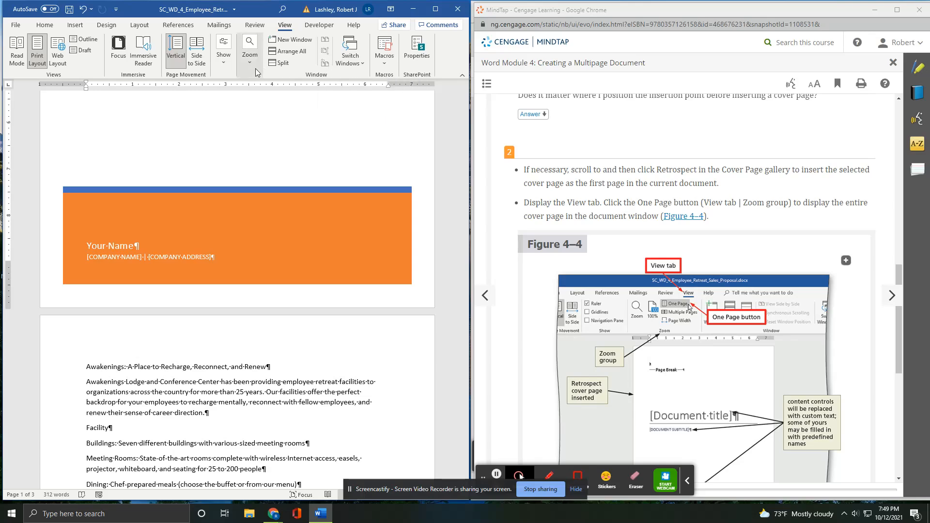
left_click(250, 54)
left_click(293, 86)
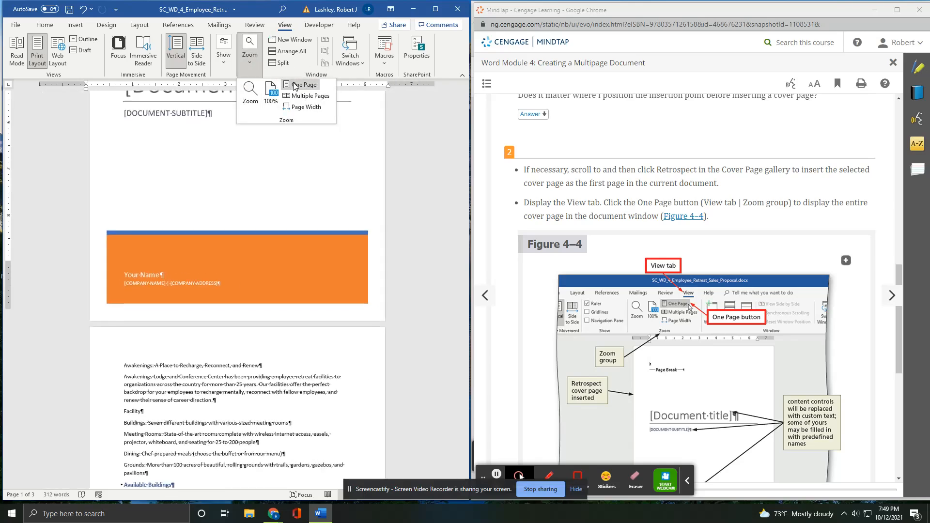
scroll(361, 194, "up", 3)
scroll(360, 194, "up", 3)
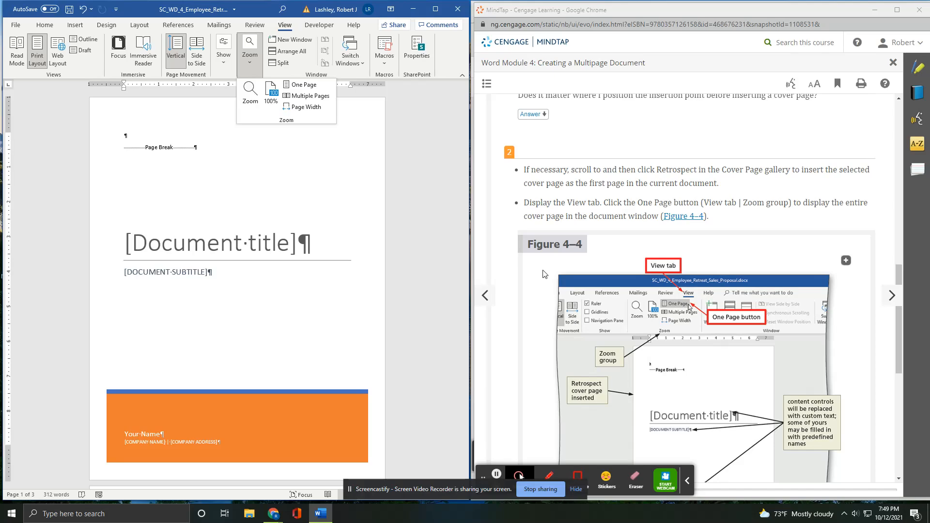
Advance the textbook to WD 4-2b To Enter Text in Content Controls and set the document zoom to Page Width.
scroll(777, 262, "down", 7)
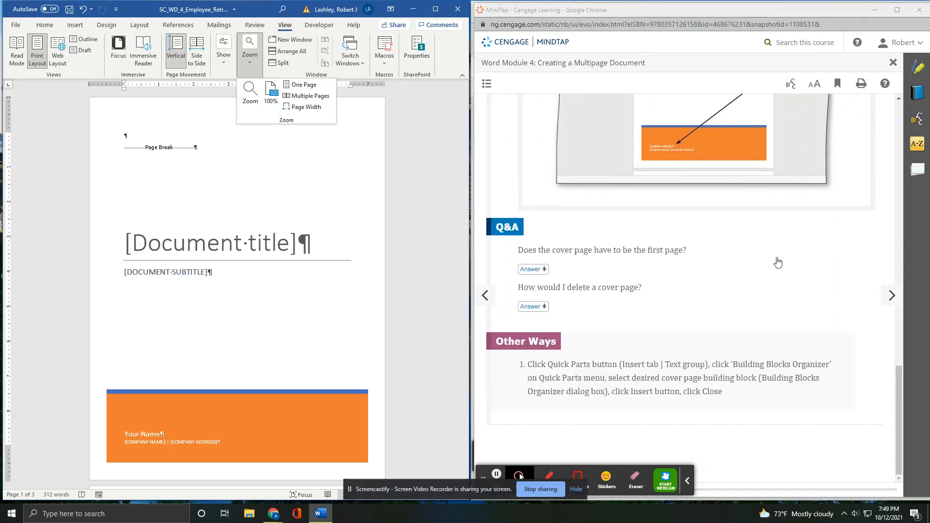
left_click(888, 297)
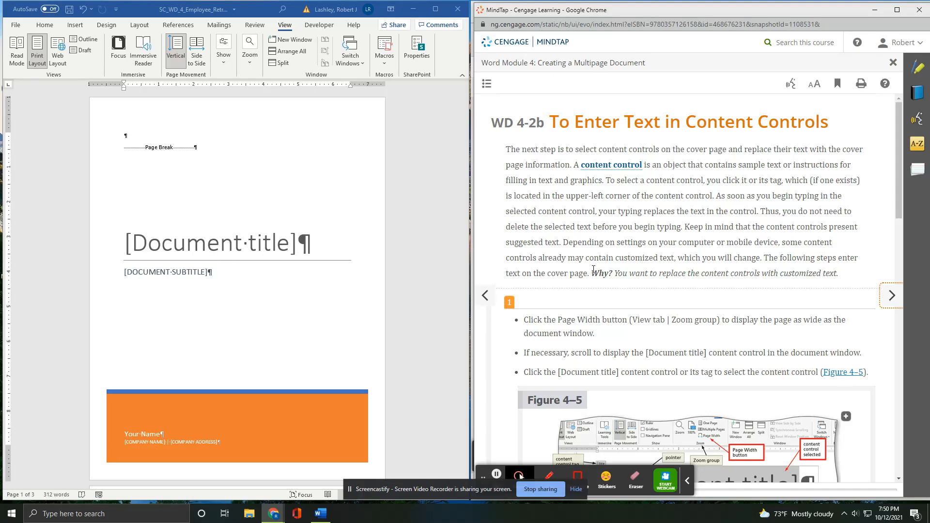
scroll(593, 269, "down", 2)
scroll(594, 272, "down", 1)
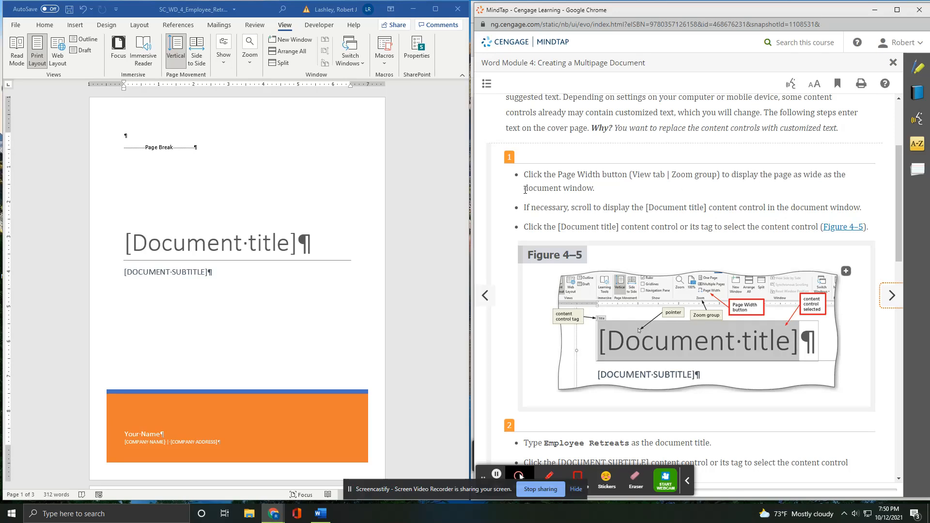
left_click(255, 63)
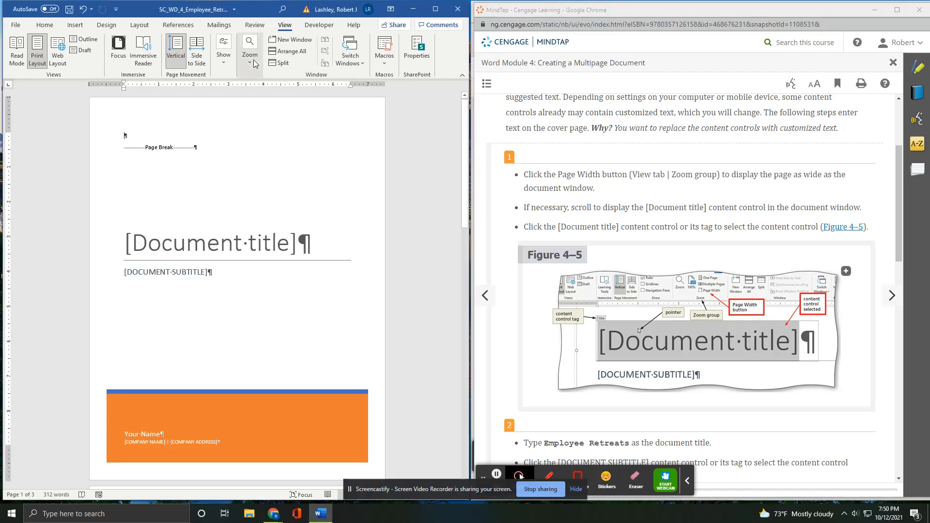
left_click(250, 57)
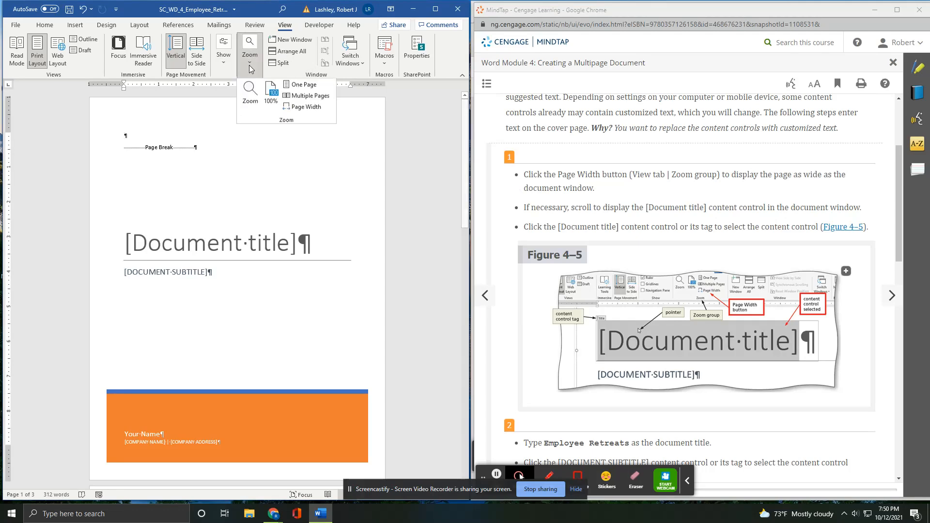
left_click(306, 108)
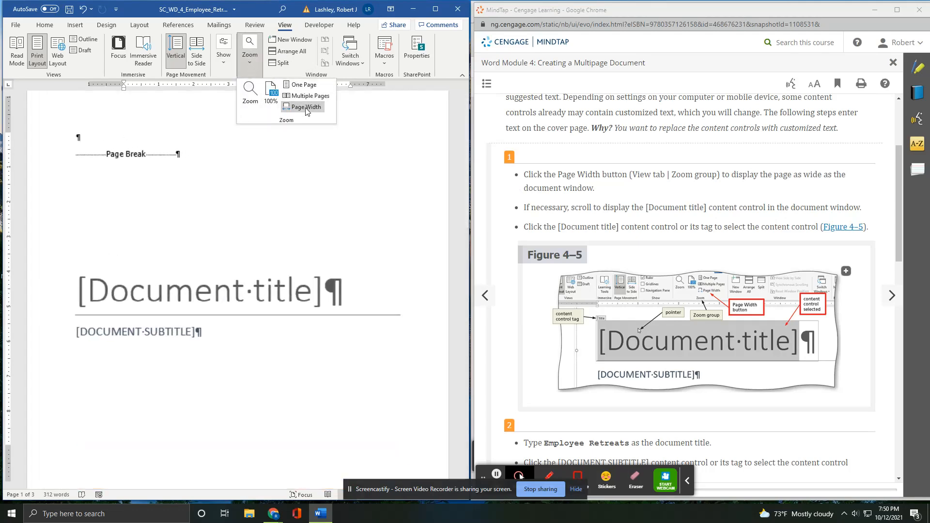
scroll(237, 212, "down", 1)
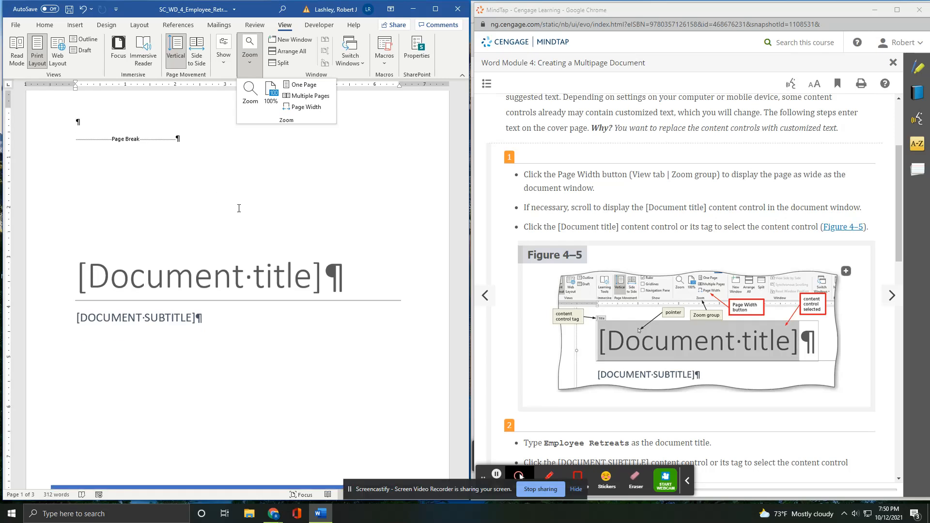
scroll(624, 206, "down", 2)
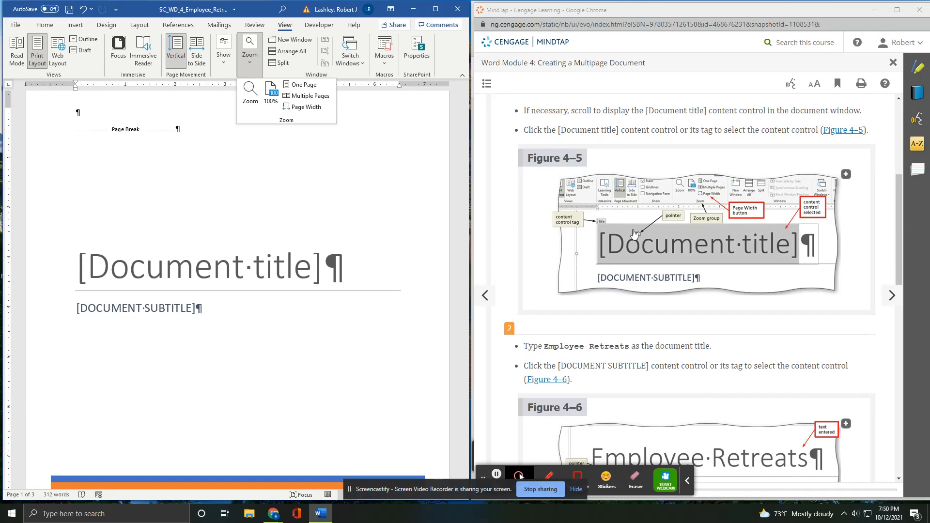
Fill in the cover page's document title content control with "Employee Retreats".
scroll(578, 270, "down", 1)
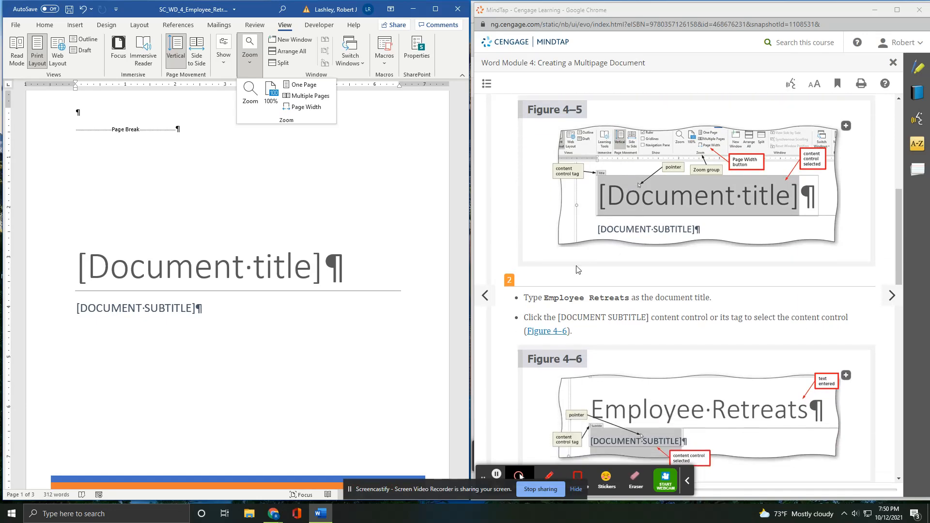
left_click(138, 287)
left_click(141, 270)
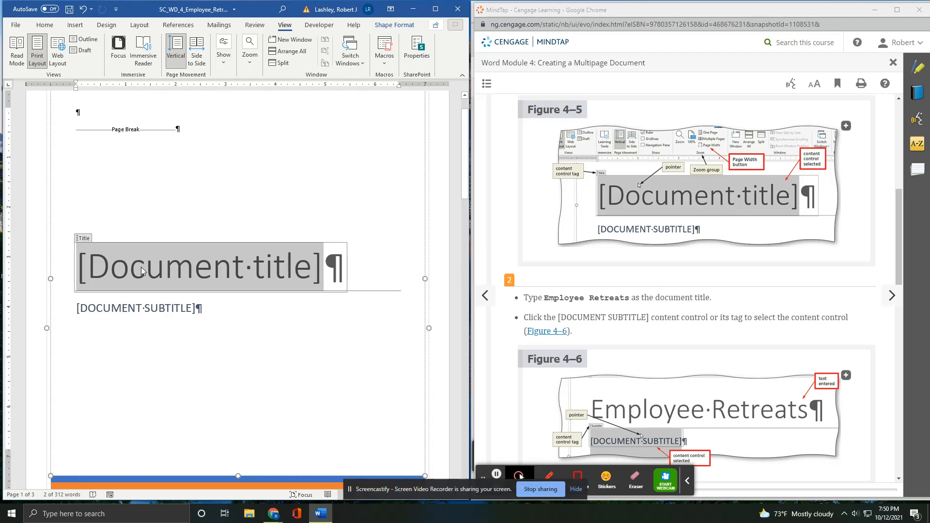
type("Emply")
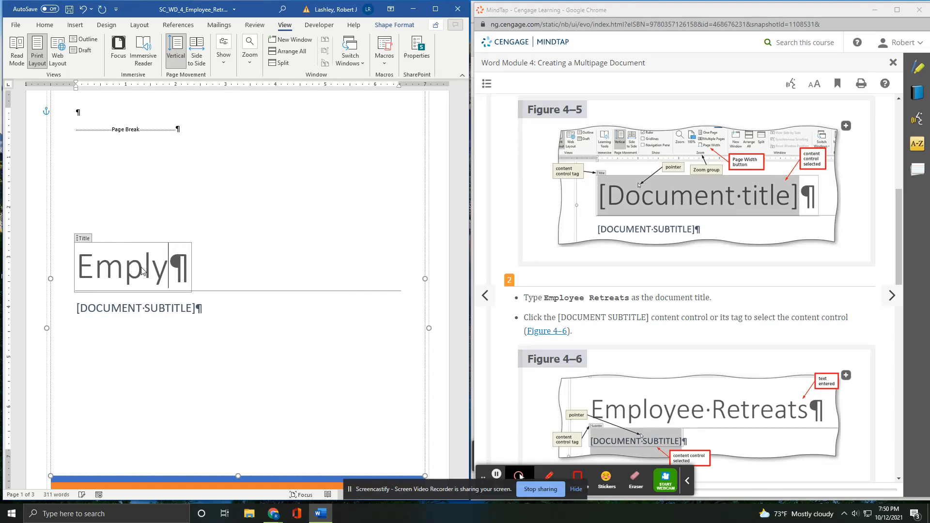
key("BackSpace")
type("oye")
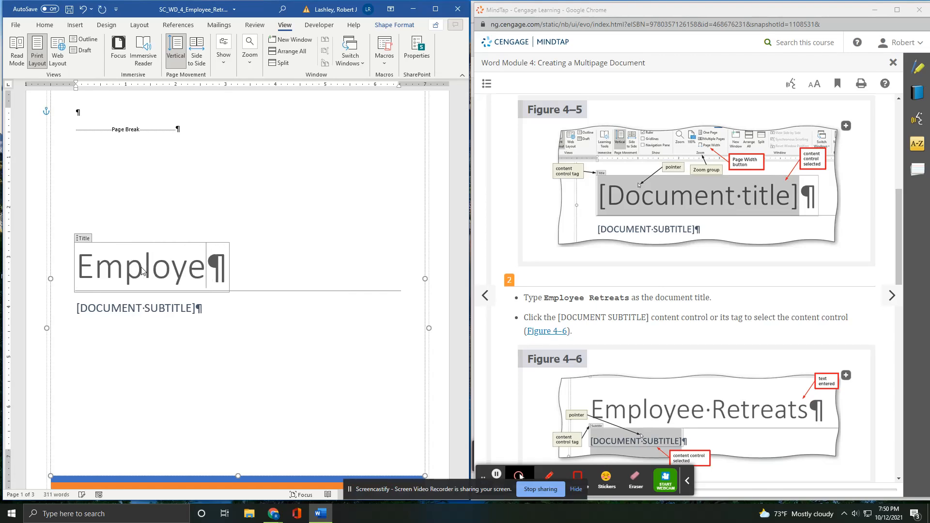
type("e Retreats")
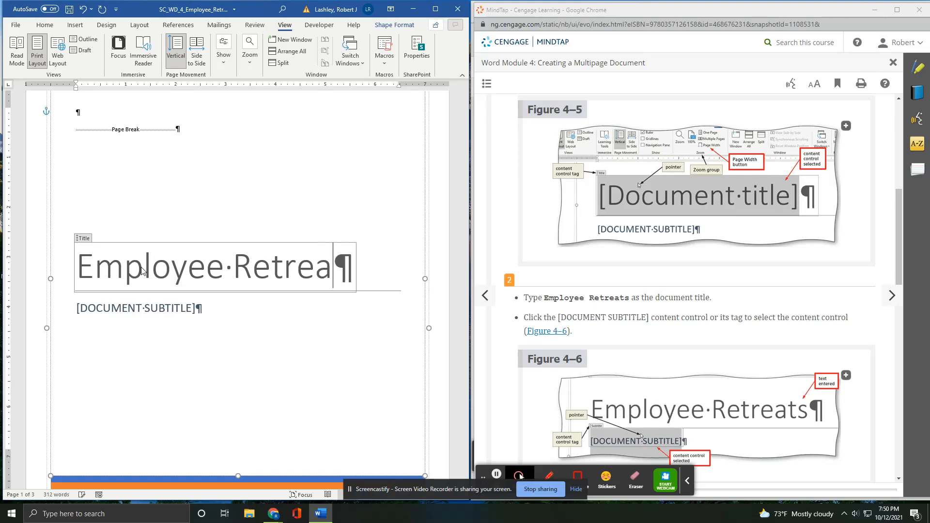
key("BackSpace")
type("ts")
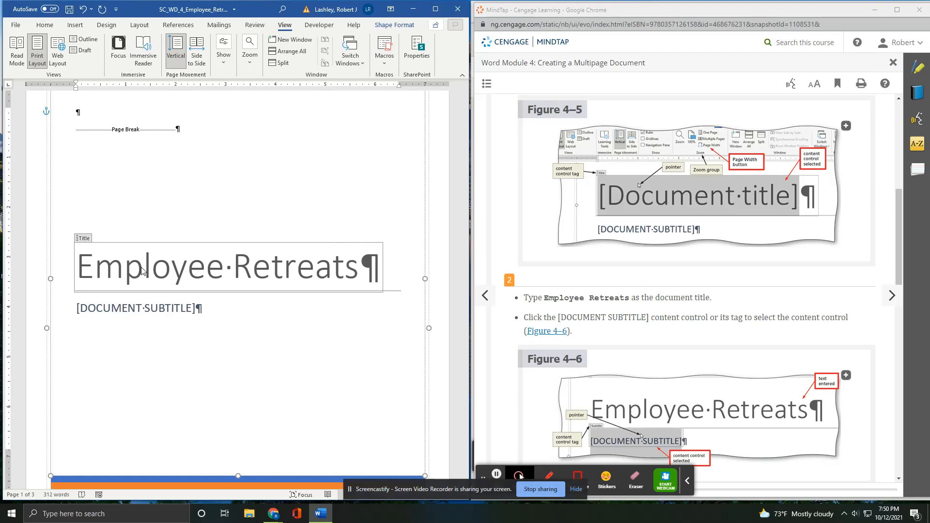
Fill in the cover page's document subtitle content control with "Recharge, Reconnect, Renew", following step 3 of the textbook.
left_click(123, 310)
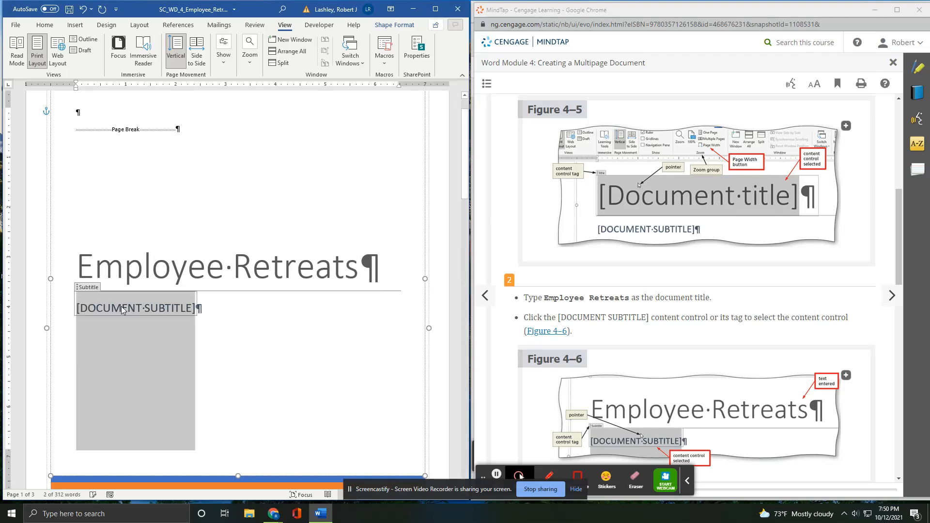
scroll(602, 247, "down", 6)
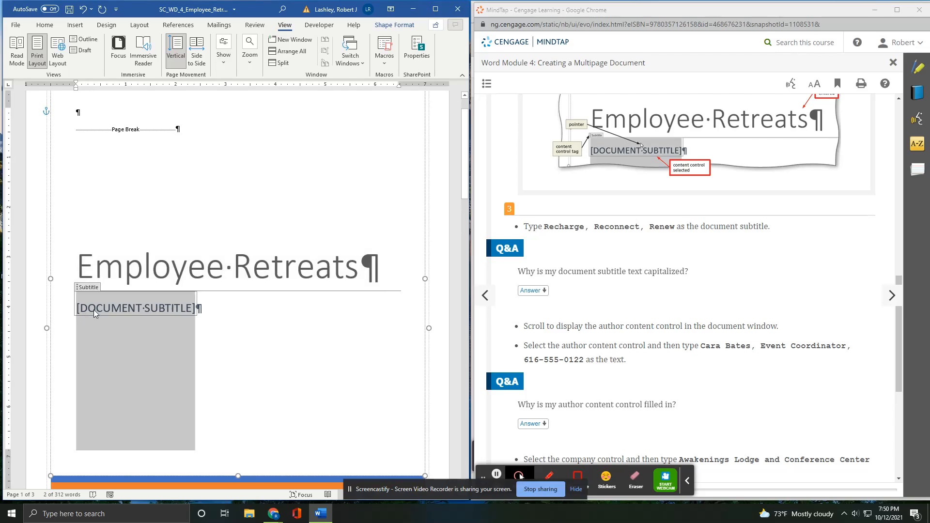
type("Recharge")
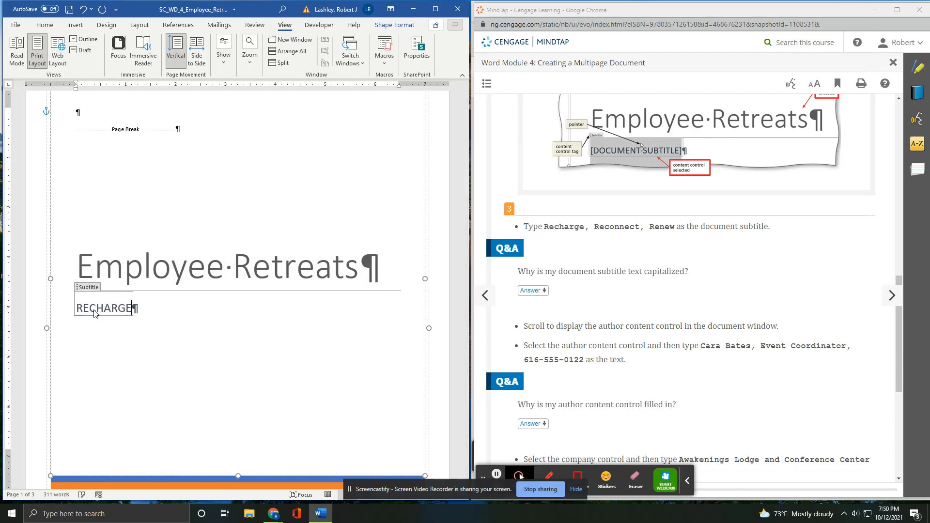
type(", ")
type("Rec")
type("onnect, ")
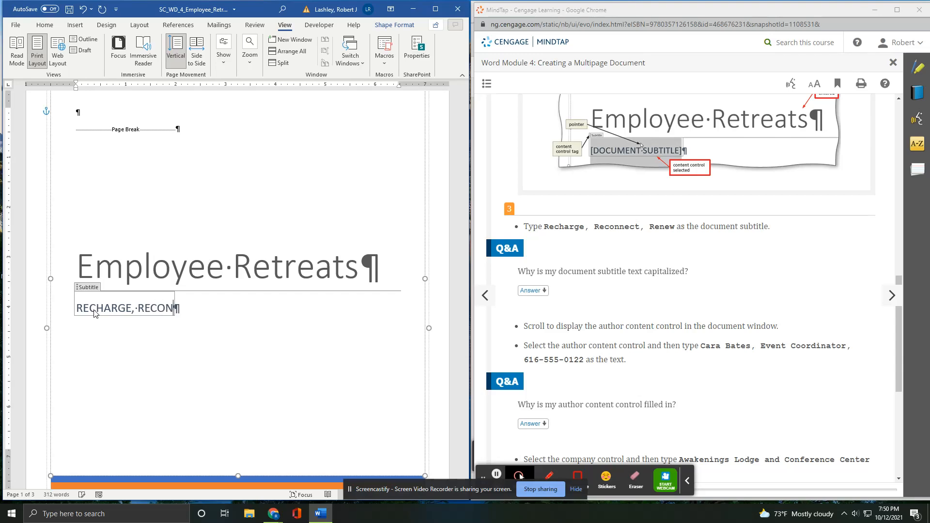
type("Renew")
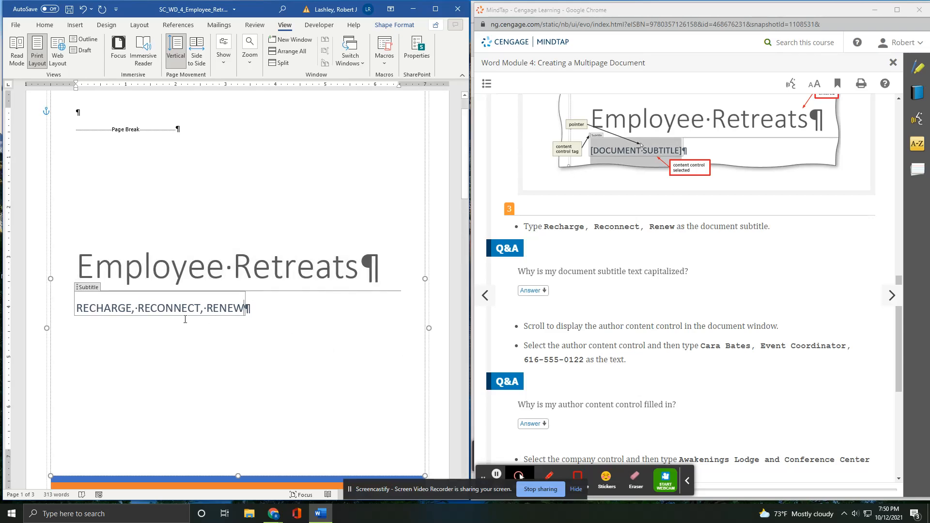
Replace the author placeholder text on the cover page with the textbook's author name, the title Event Coordinator and the phone number.
scroll(305, 314, "down", 2)
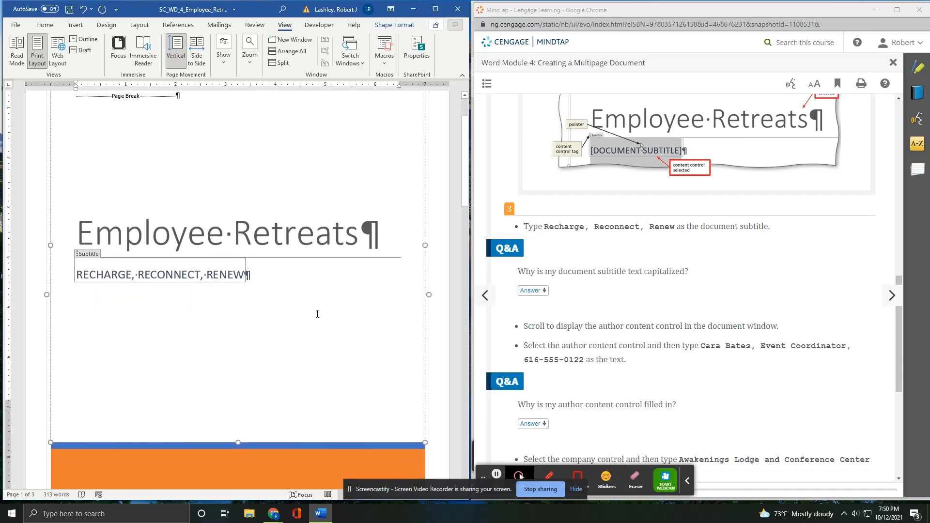
scroll(645, 338, "down", 3)
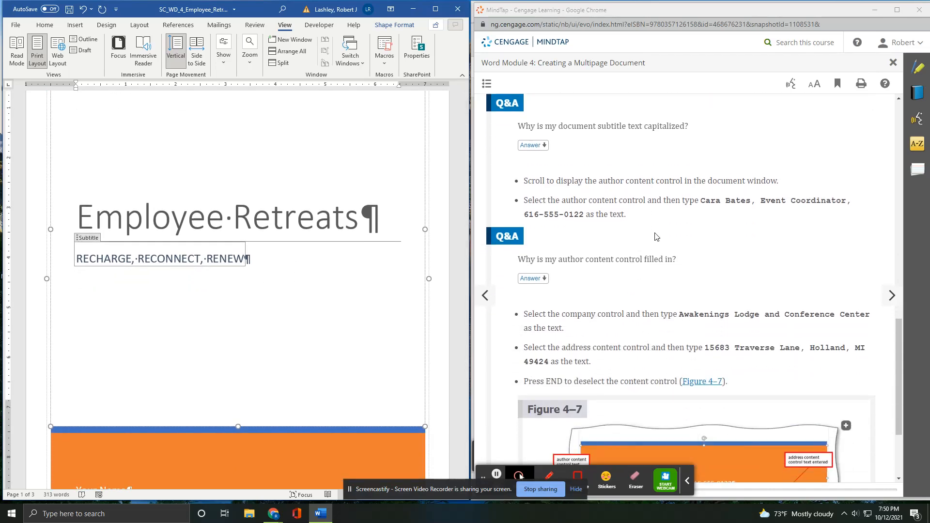
scroll(311, 261, "down", 2)
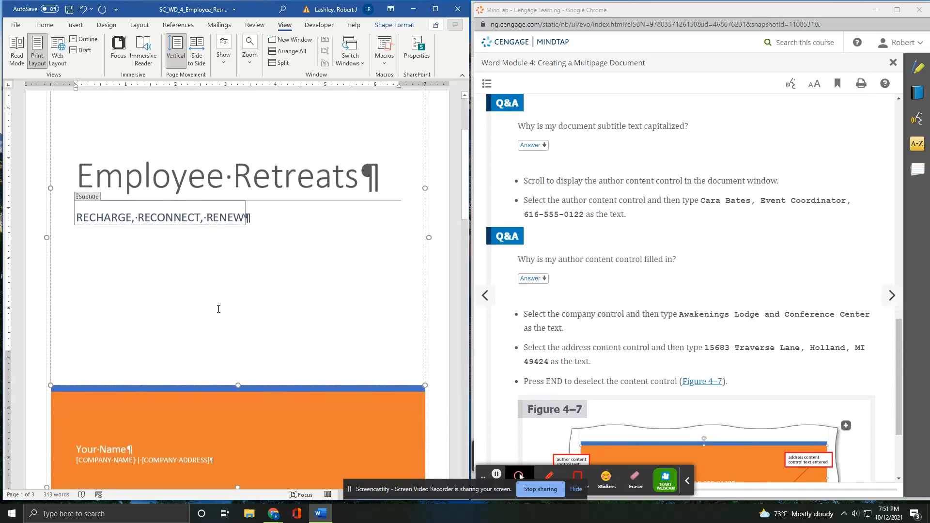
left_click(94, 441)
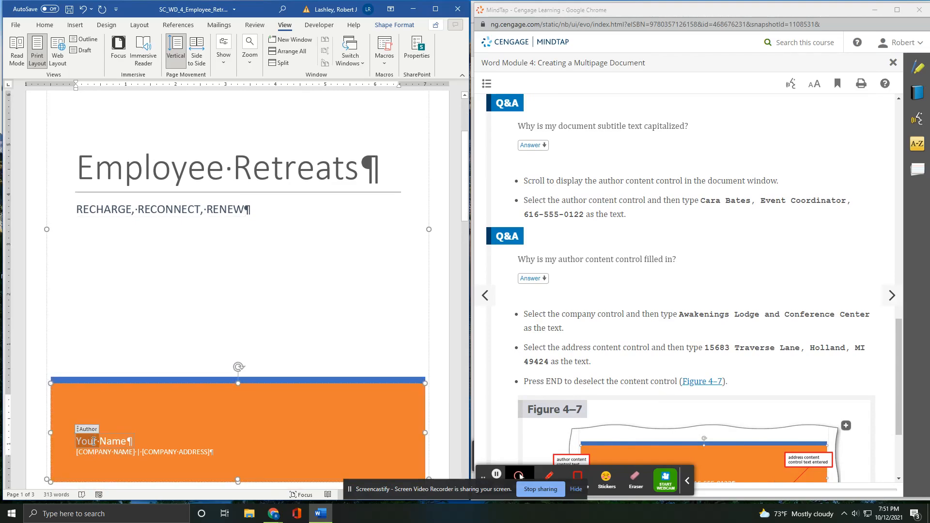
left_click(93, 441)
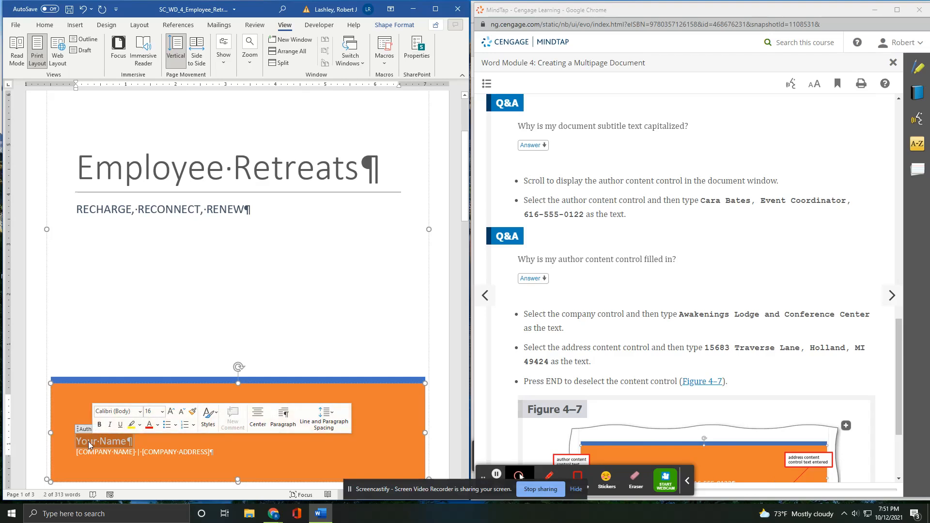
left_click(92, 442)
left_click_drag(90, 441, 128, 442)
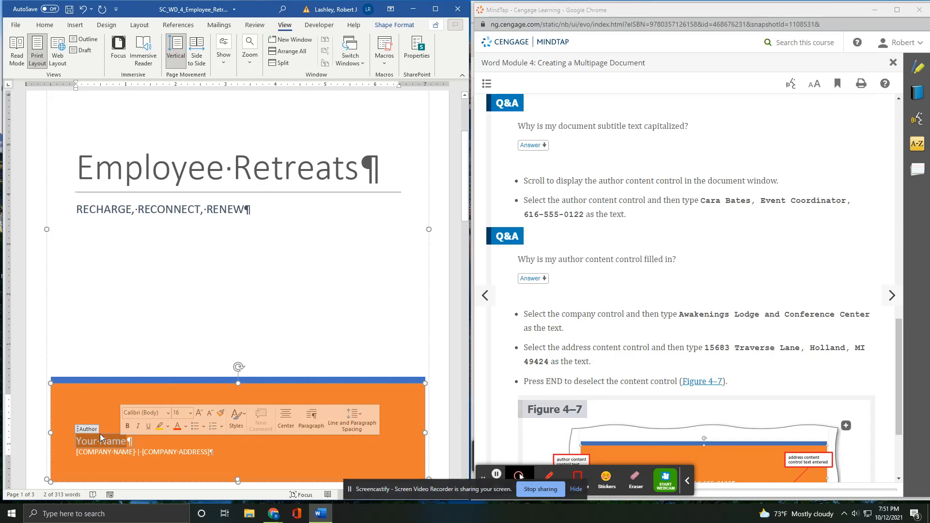
type("Cara ")
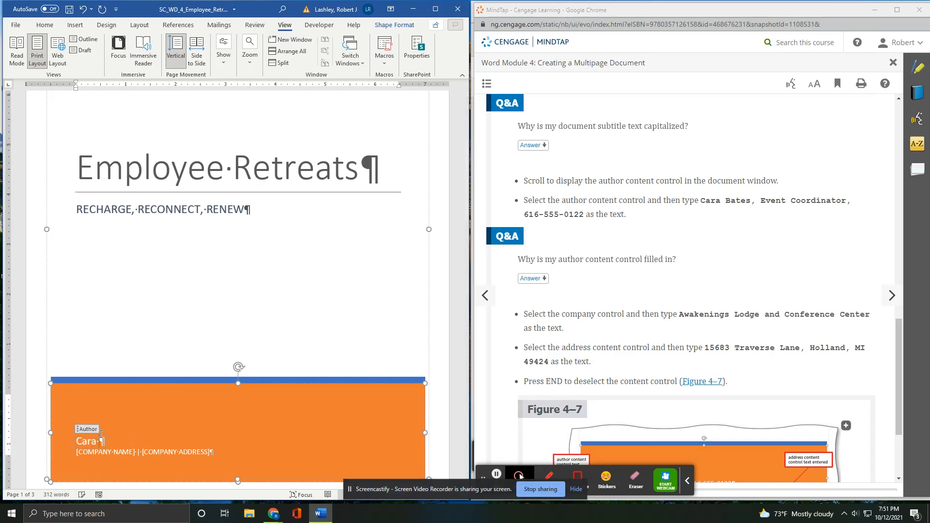
type("Bates, Event Coordi")
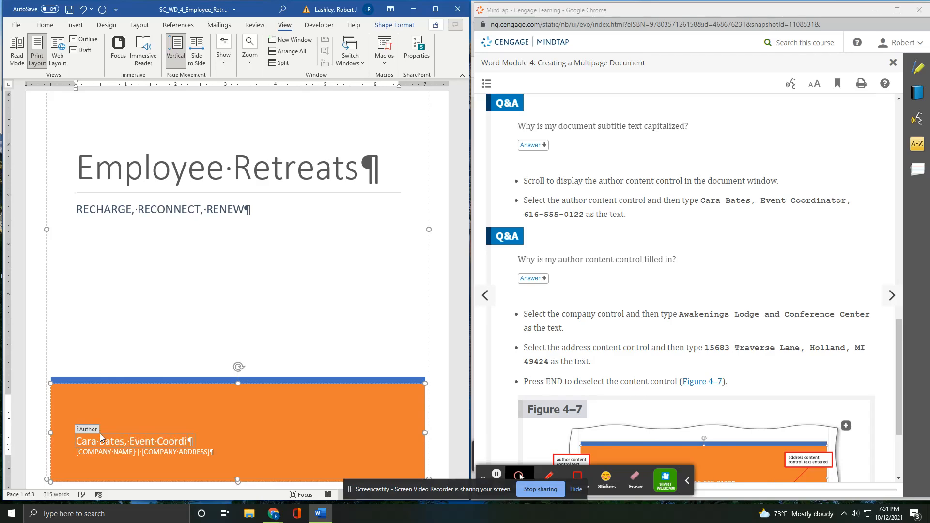
type("nator, 616")
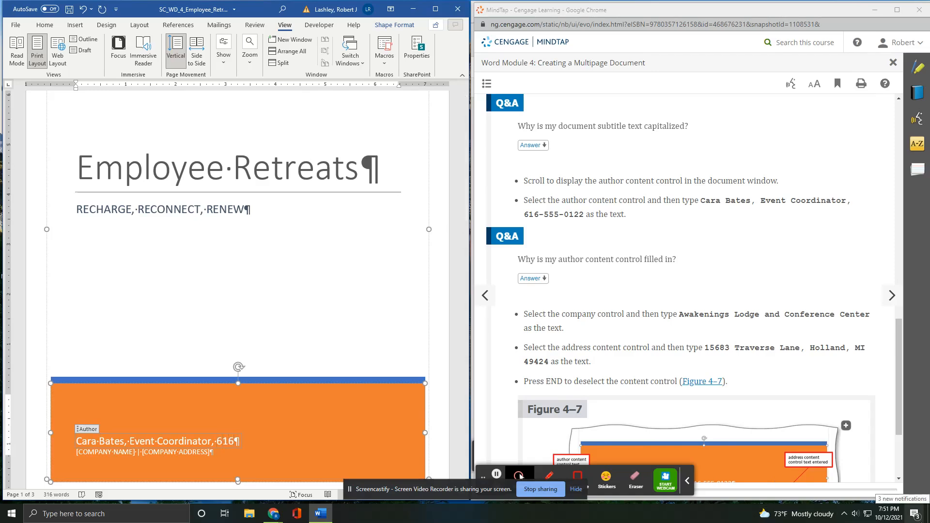
type("-555-0122")
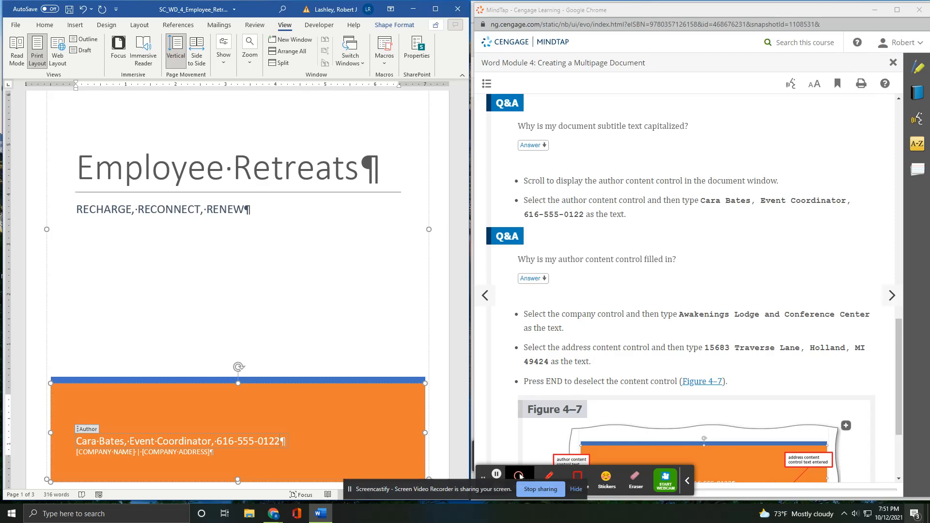
scroll(726, 319, "down", 2)
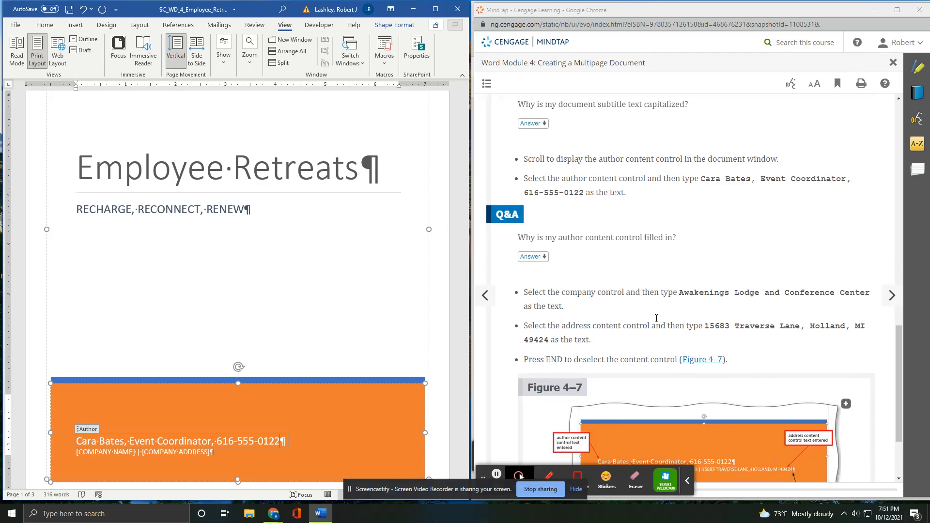
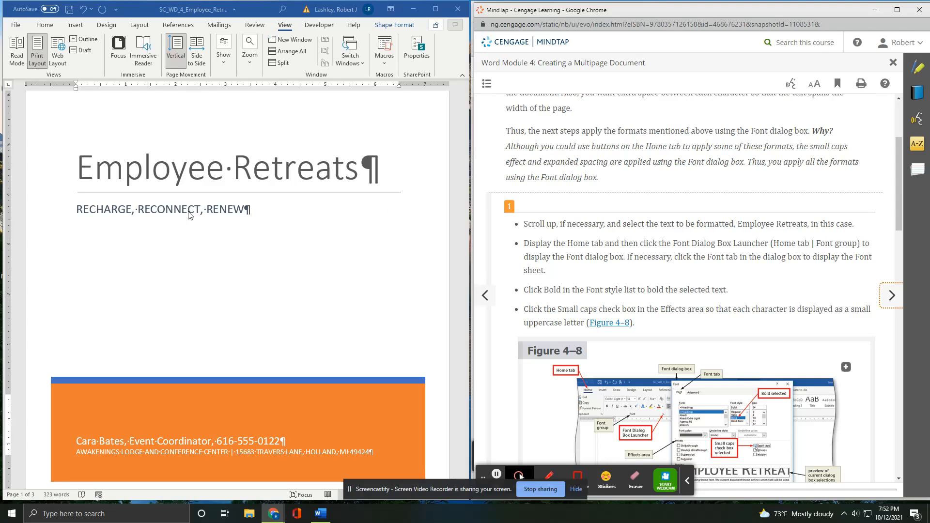
Select the cover page title Employee Retreats and choose Bold font style and the Small caps effect in the Font dialog box.
left_click(79, 169)
left_click_drag(79, 170, 333, 174)
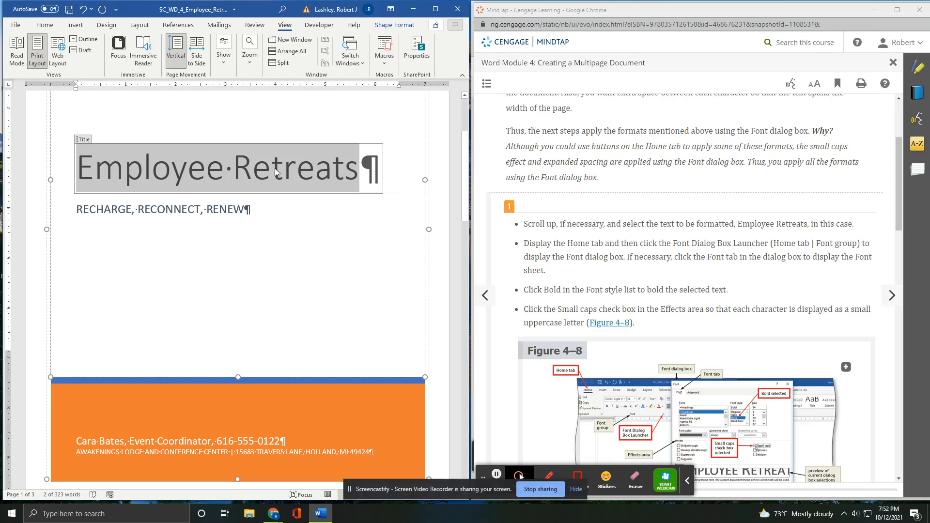
left_click(45, 26)
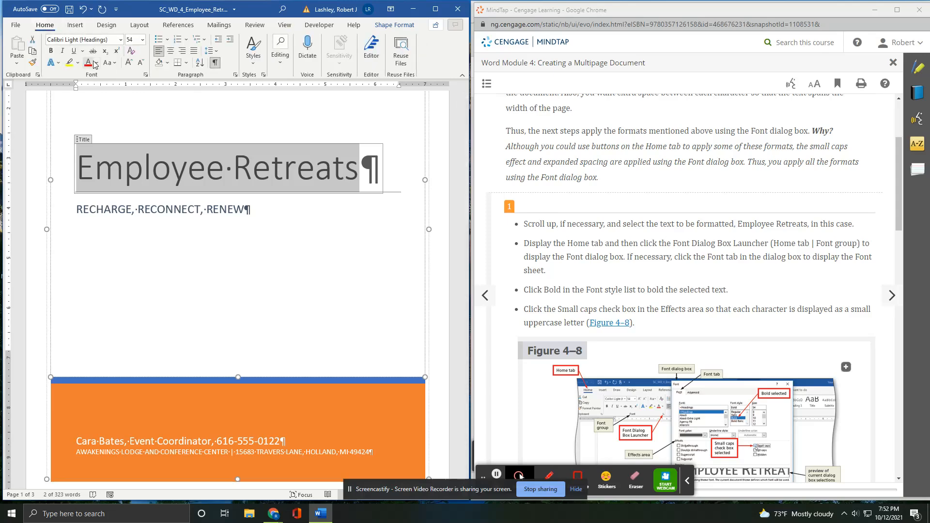
left_click(146, 75)
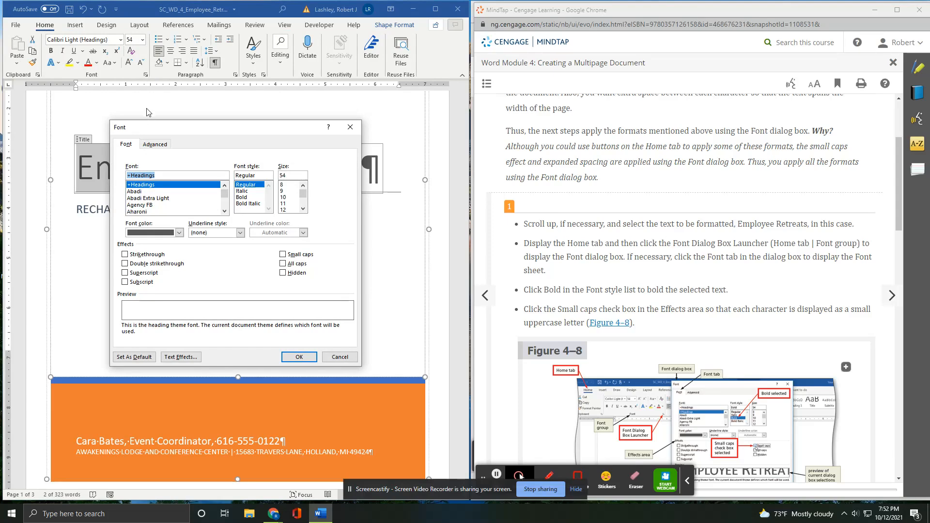
left_click(242, 198)
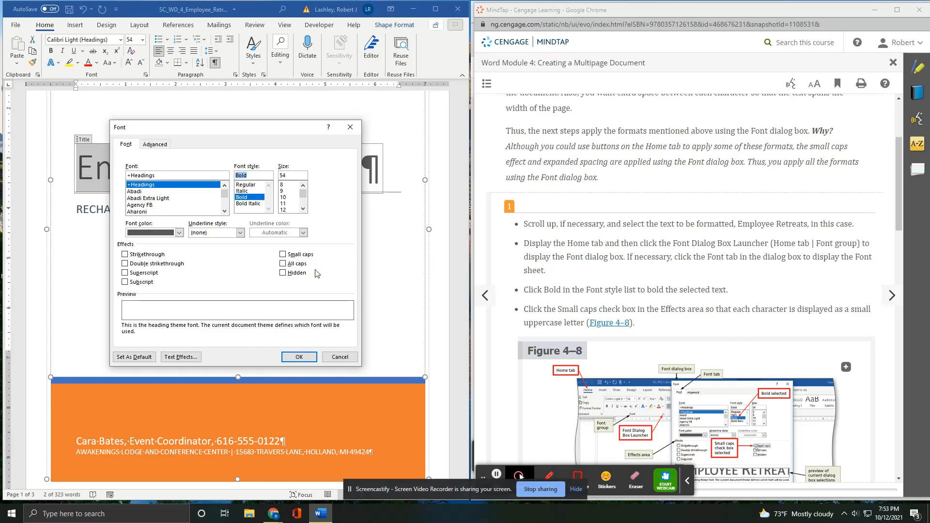
left_click(288, 254)
Set the title's character spacing to Expanded by 5 pt in the advanced font settings, following step 2 of the textbook.
scroll(748, 327, "down", 2)
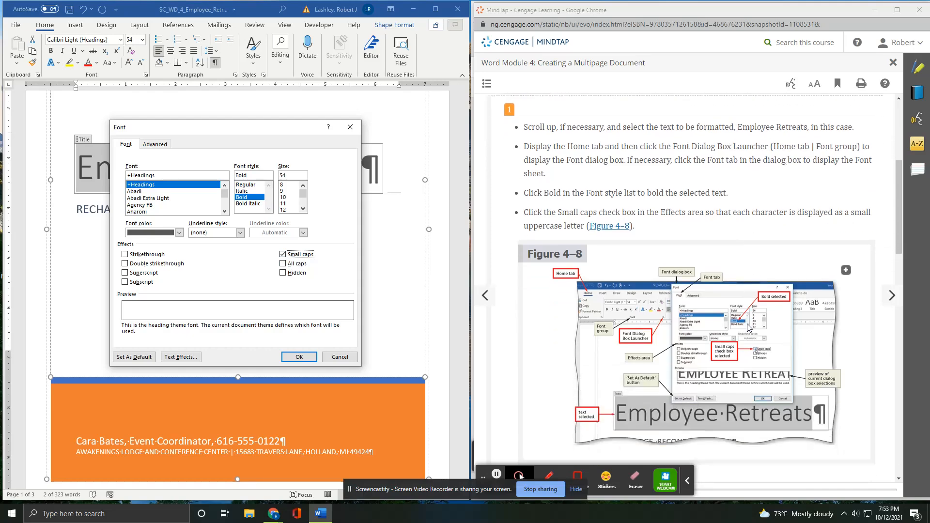
scroll(749, 328, "down", 5)
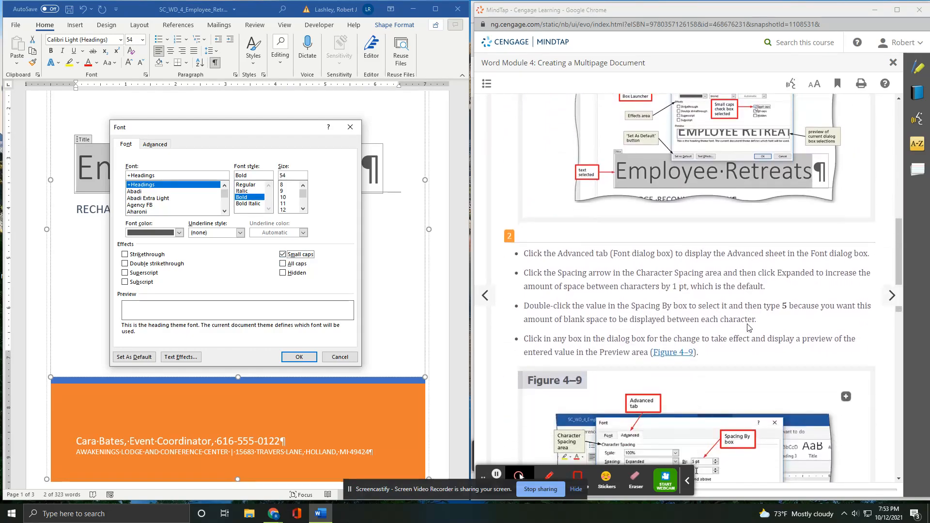
left_click(162, 144)
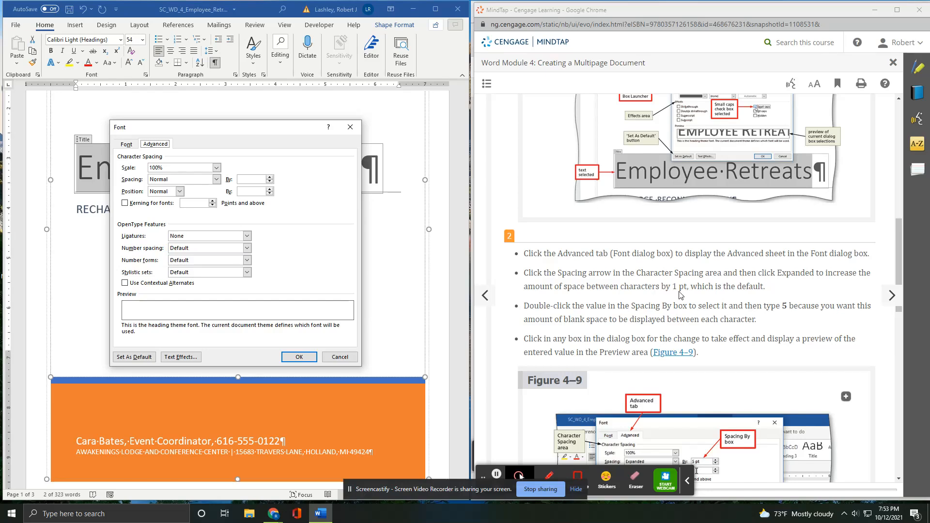
left_click(216, 179)
left_click(204, 193)
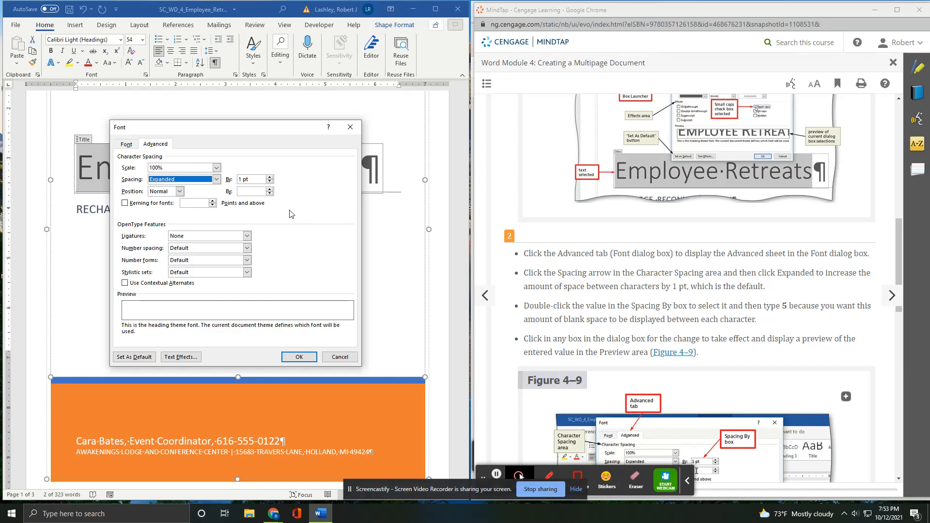
left_click(244, 179)
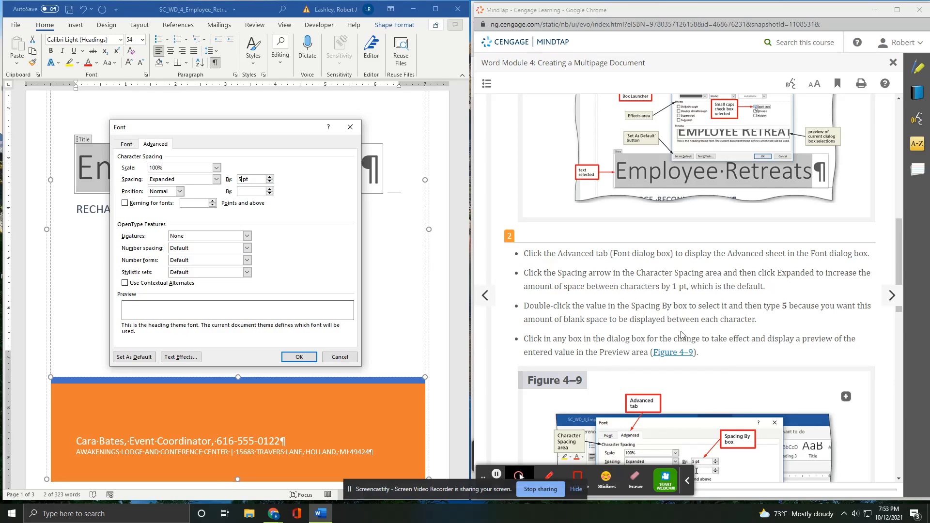
Move the Font dialog box below the title and compare its advanced settings and preview with Figure 4–9.
scroll(625, 319, "down", 1)
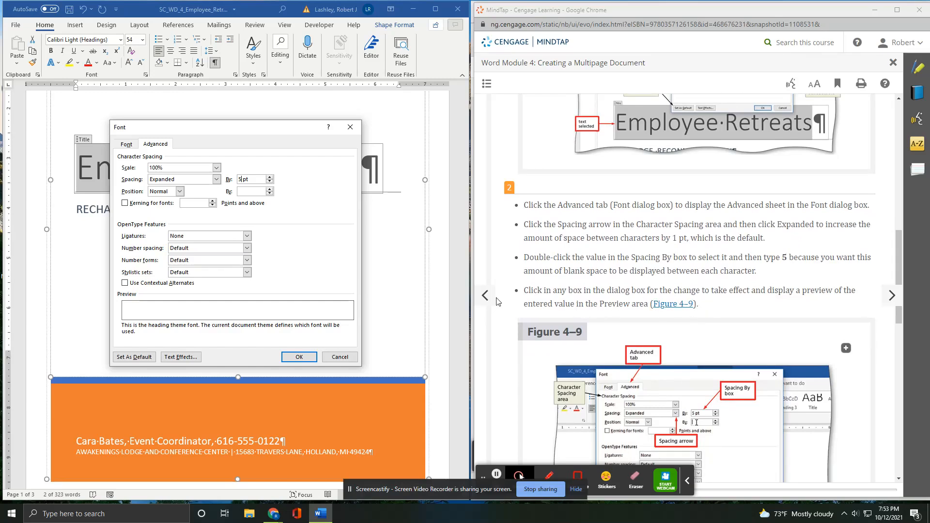
left_click_drag(288, 127, 288, 214)
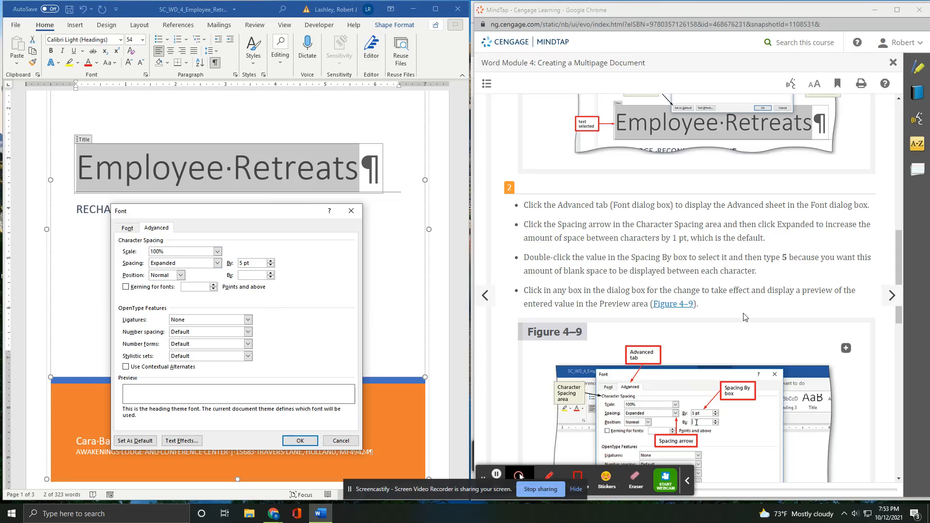
scroll(744, 317, "down", 1)
scroll(745, 317, "down", 5)
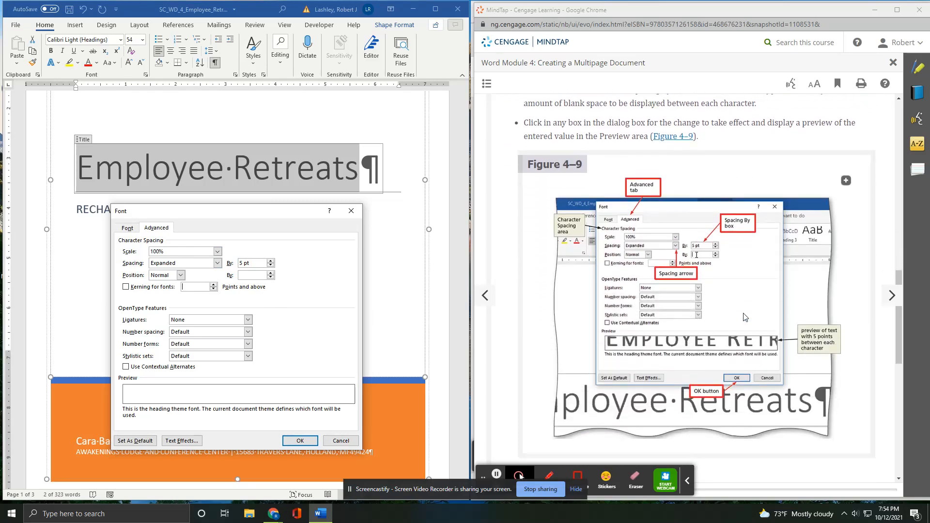
Apply the font changes to the cover page title, remove the selection and compare the result with Figure 4–10.
scroll(744, 317, "down", 3)
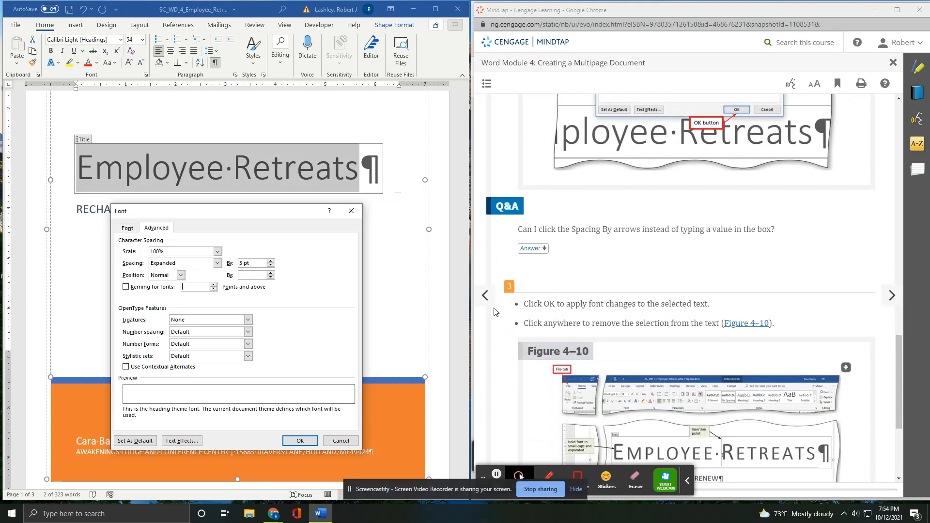
left_click(299, 441)
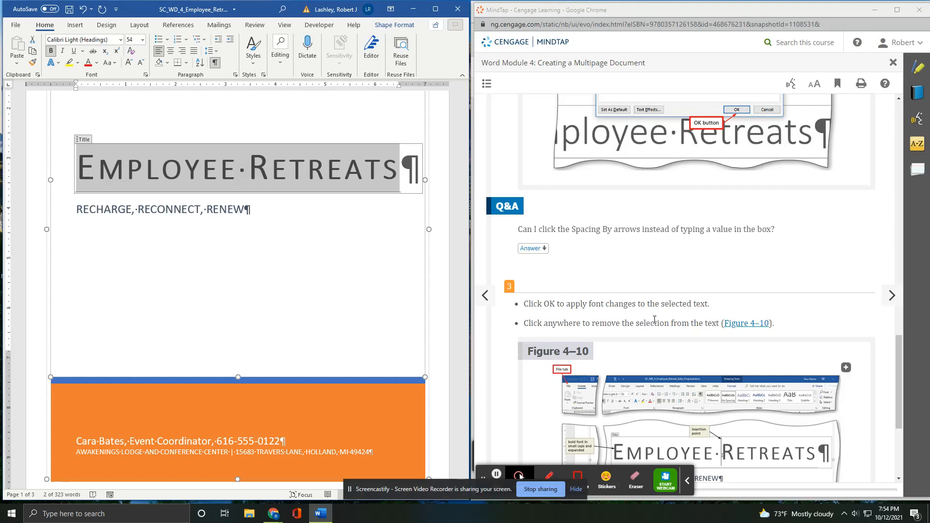
left_click(314, 212)
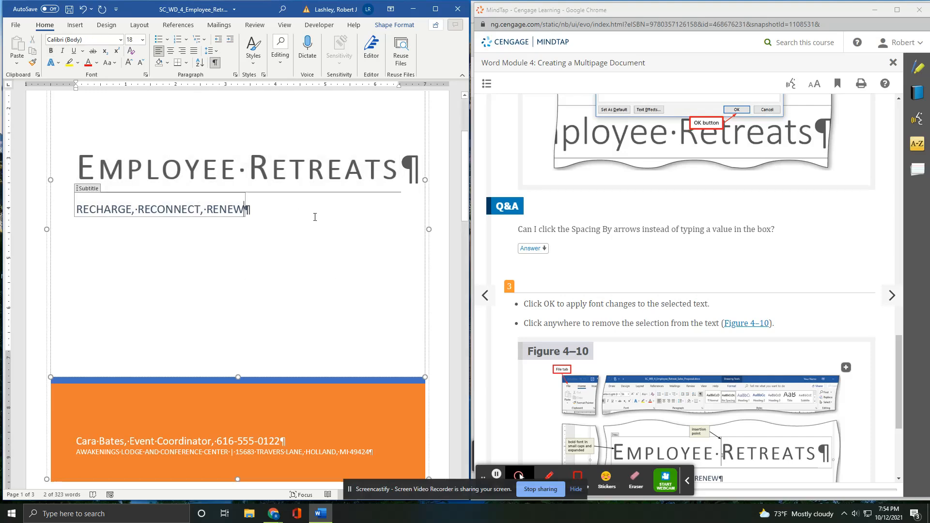
scroll(795, 228, "down", 3)
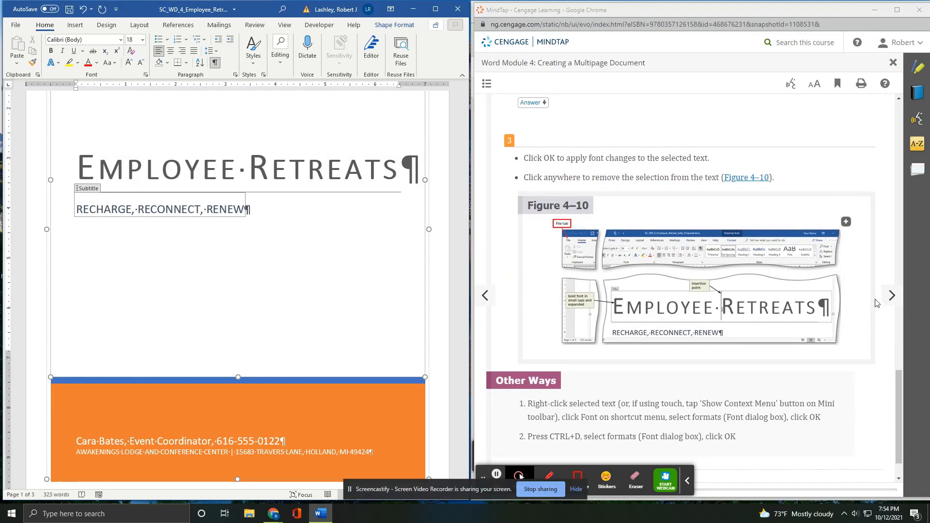
scroll(893, 292, "down", 1)
Advance the textbook to section WD 4-3a, To Print Specific Pages in a Document, and read its step 1.
left_click(894, 293)
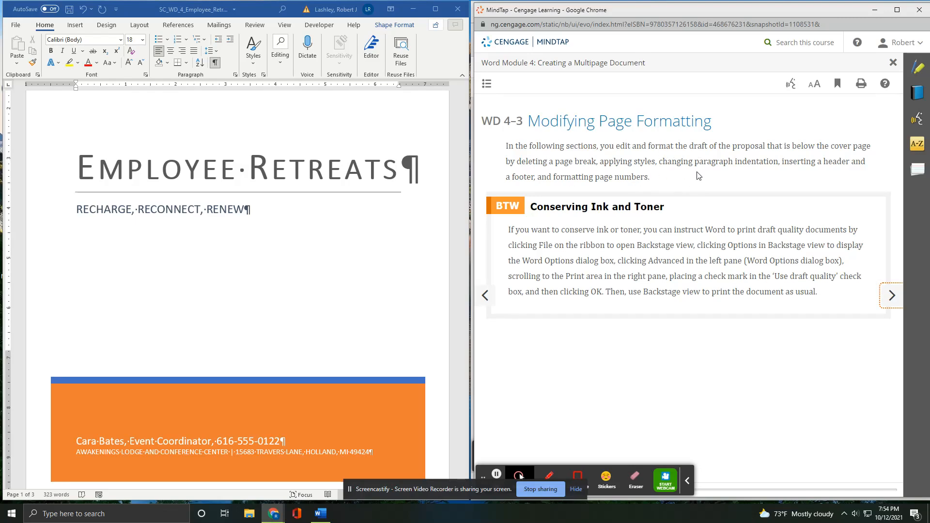
left_click(887, 302)
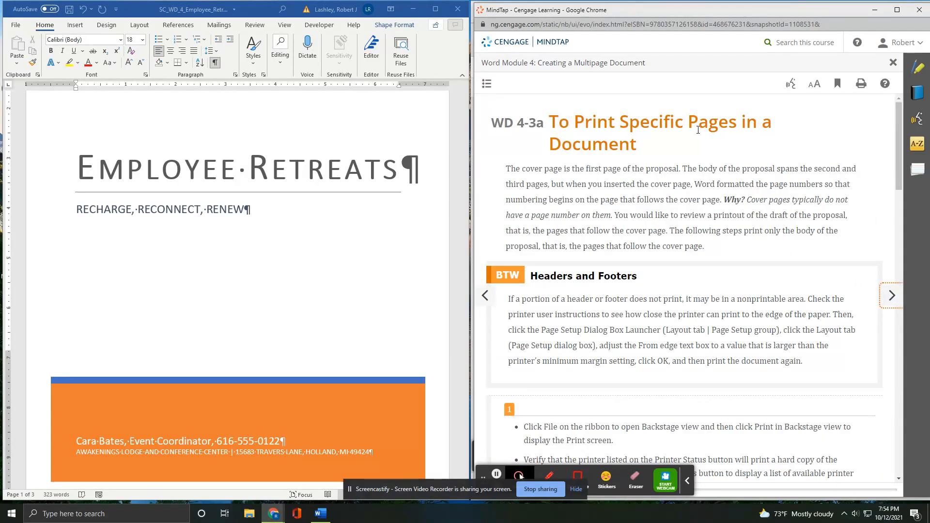
scroll(638, 202, "down", 2)
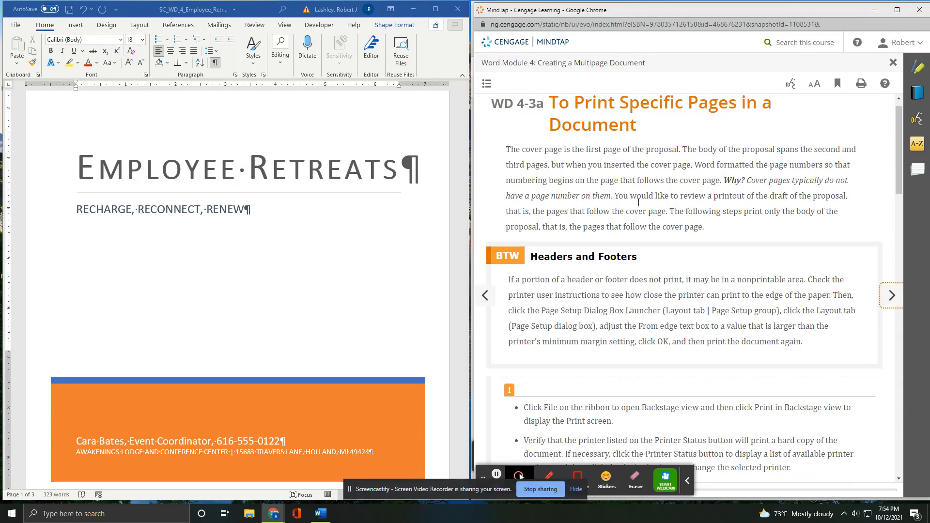
scroll(639, 203, "down", 4)
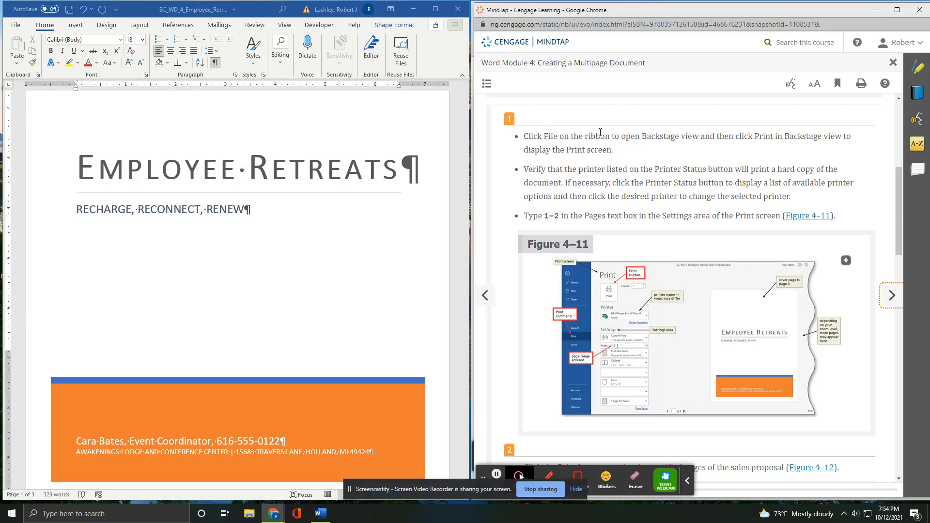
Open the Print screen for the sales proposal and preview its pages.
left_click(244, 210)
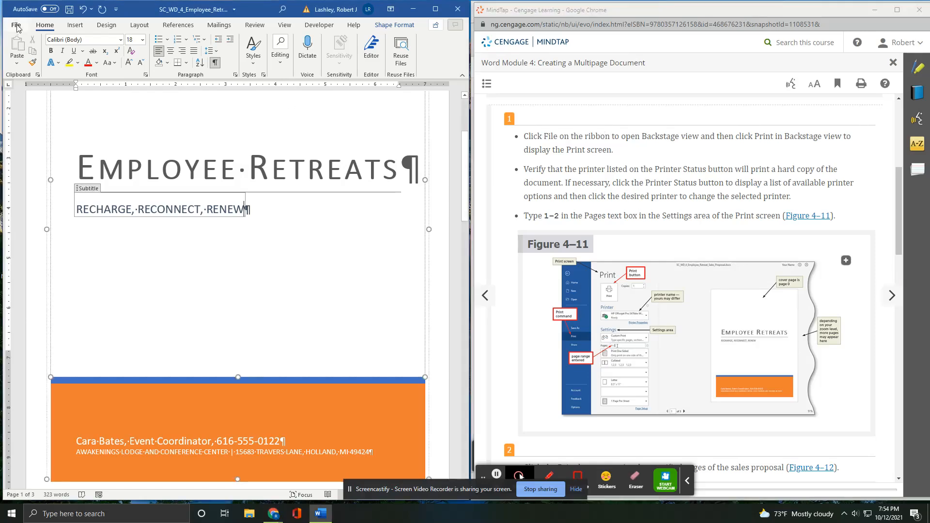
left_click(16, 26)
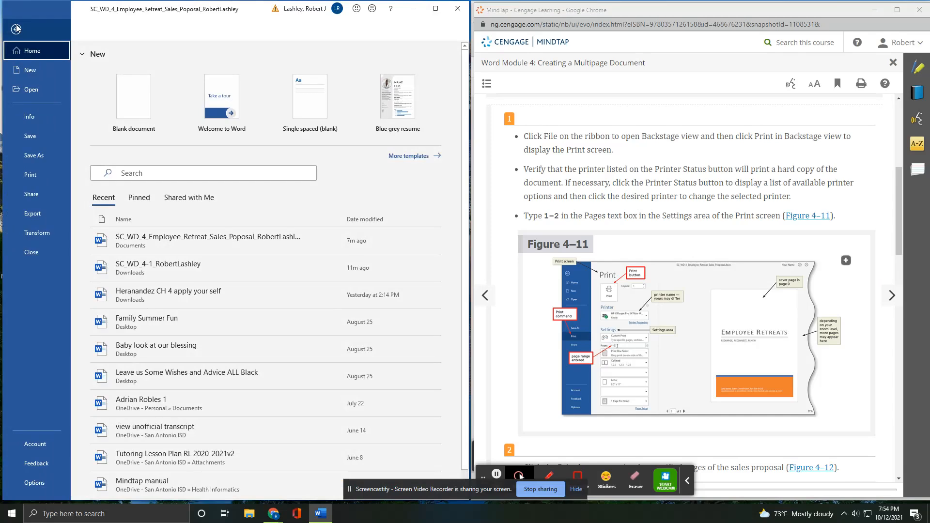
left_click(35, 180)
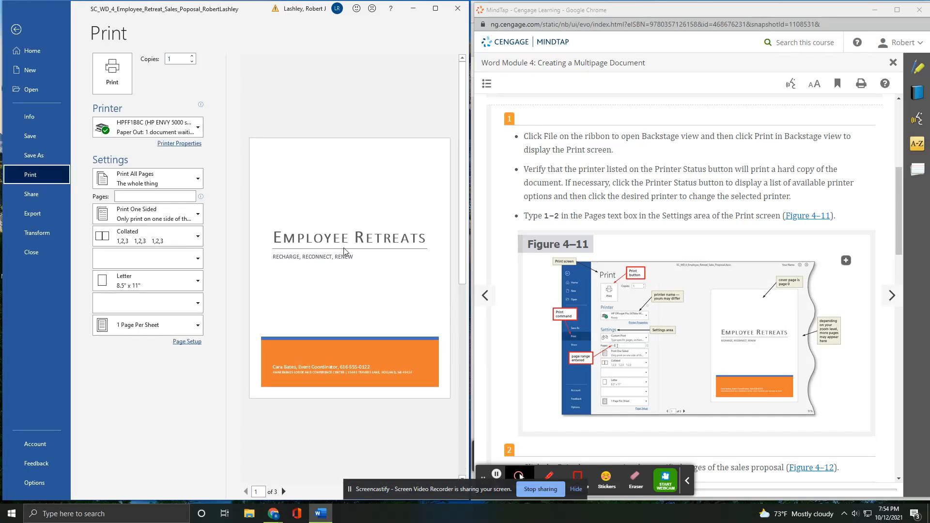
scroll(350, 208, "down", 2)
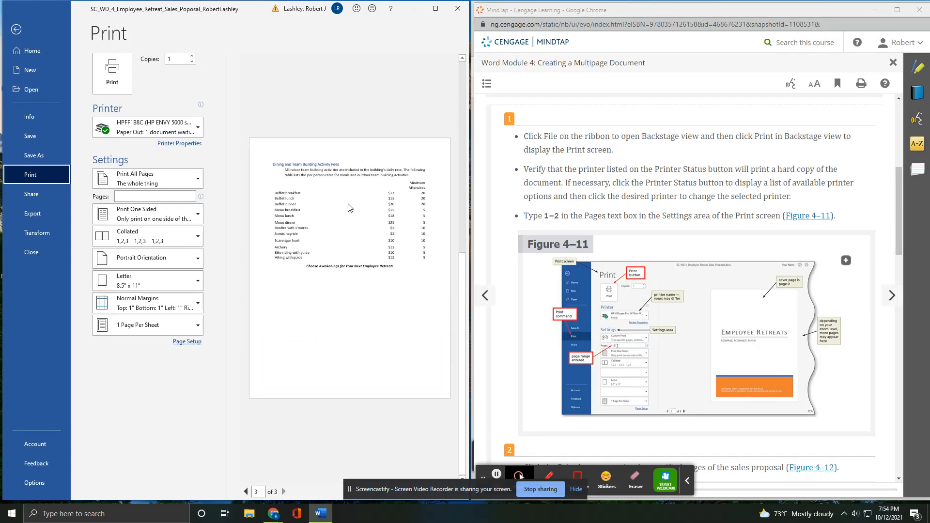
scroll(349, 207, "up", 2)
scroll(350, 207, "down", 1)
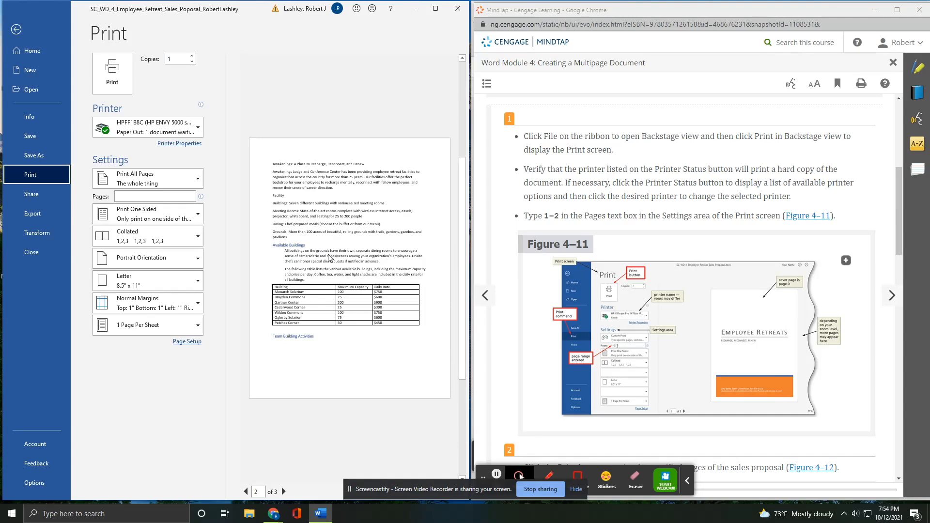
scroll(329, 257, "down", 1)
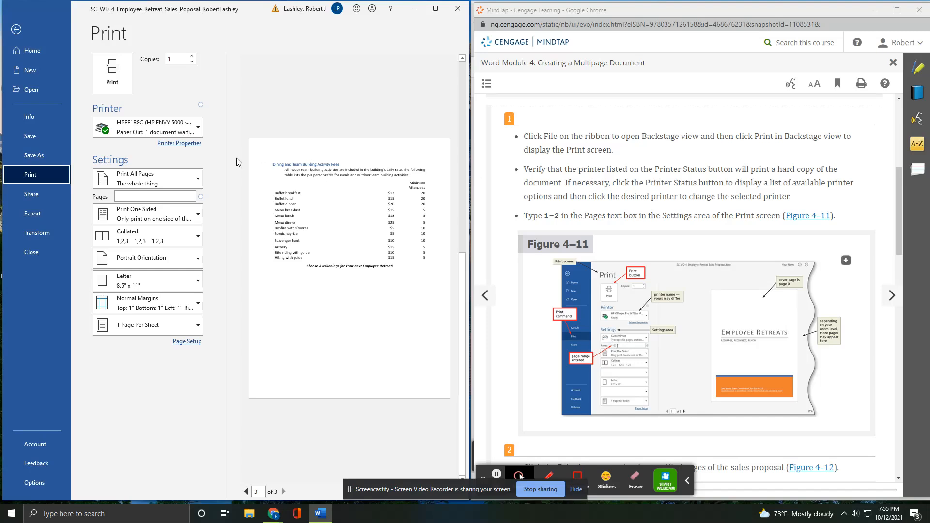
Choose the HP ENVY 5000 series printer and set the pages to print to 1-2.
left_click(198, 130)
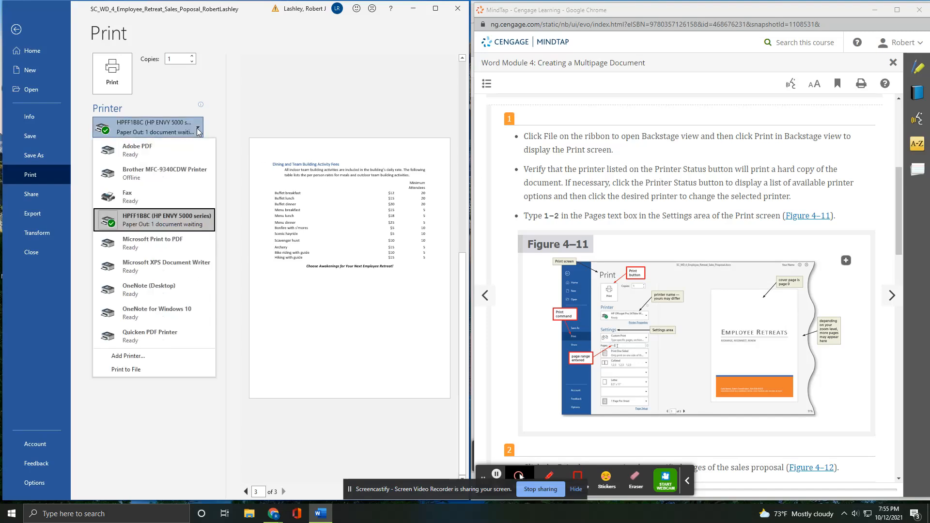
left_click(167, 219)
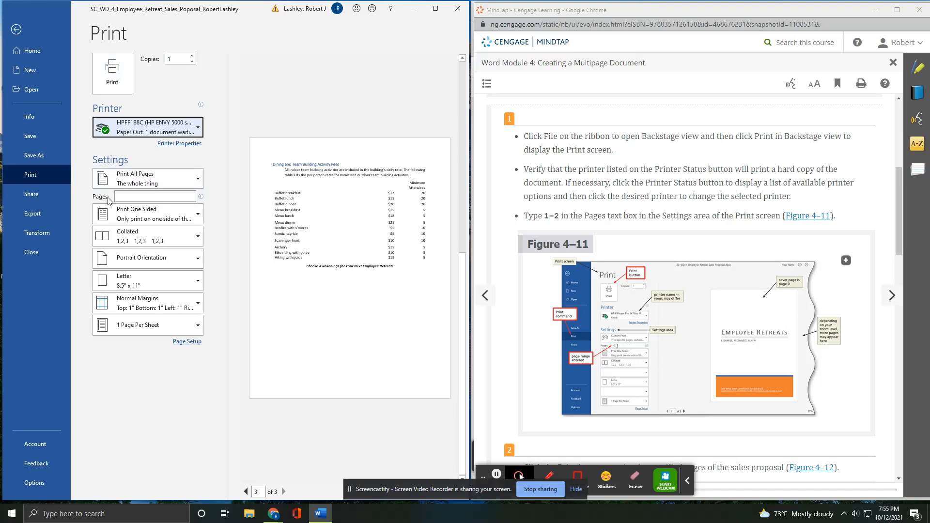
left_click(154, 196)
type("1")
left_click(187, 236)
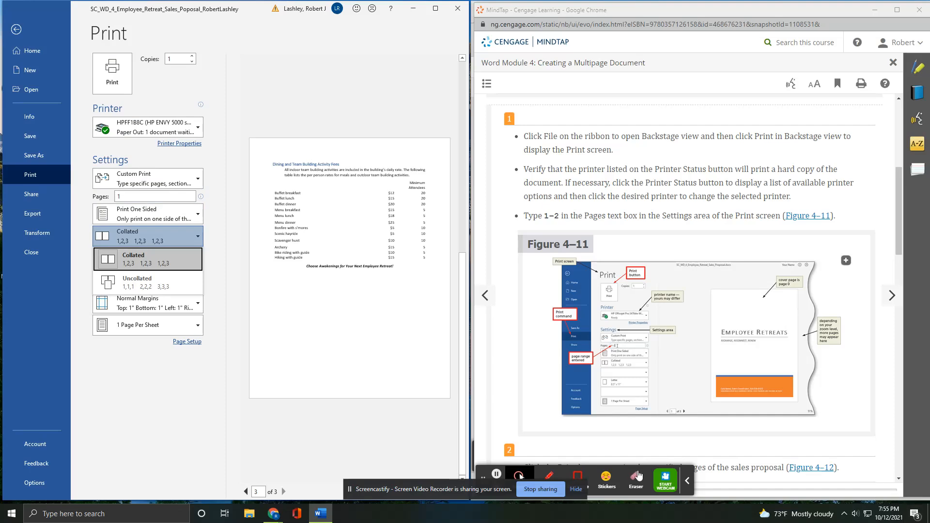
double_click(137, 195)
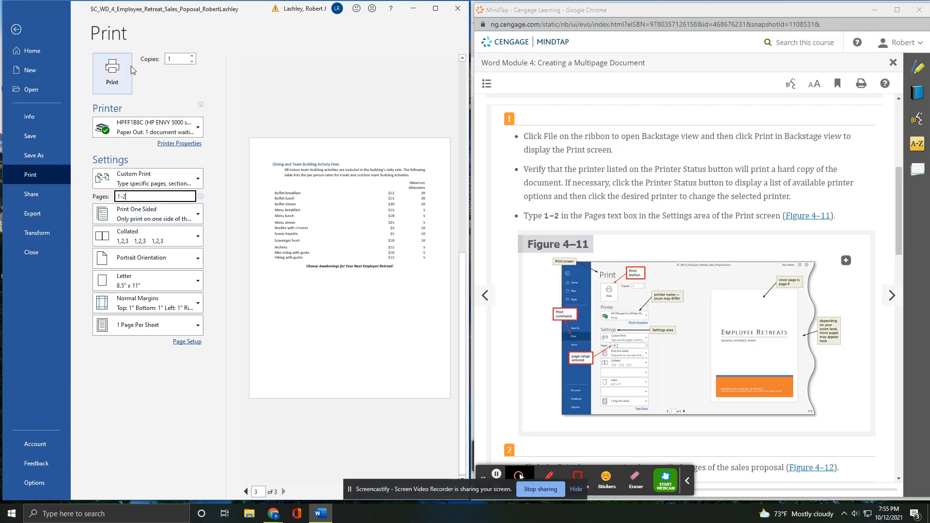
left_click(283, 283)
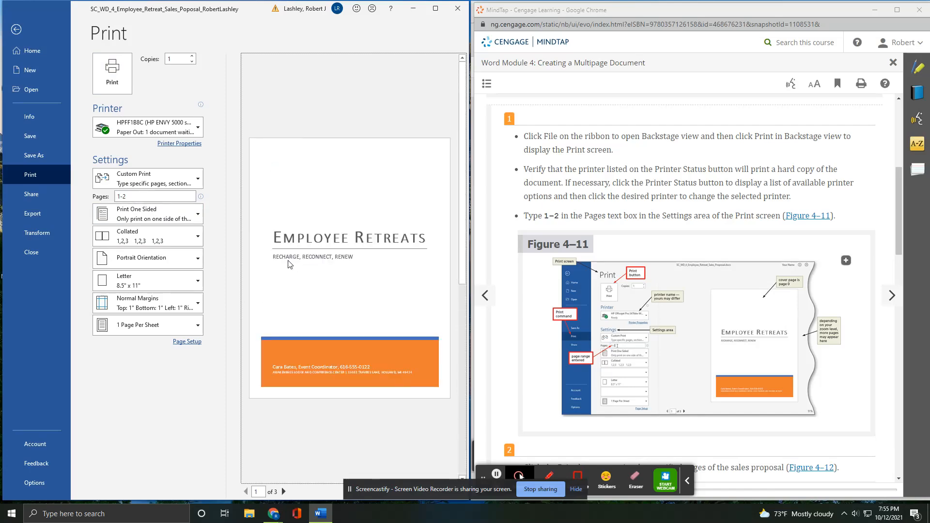
Check the one-sided and two-sided printing options and look through the proposal pages in the print preview.
left_click(150, 213)
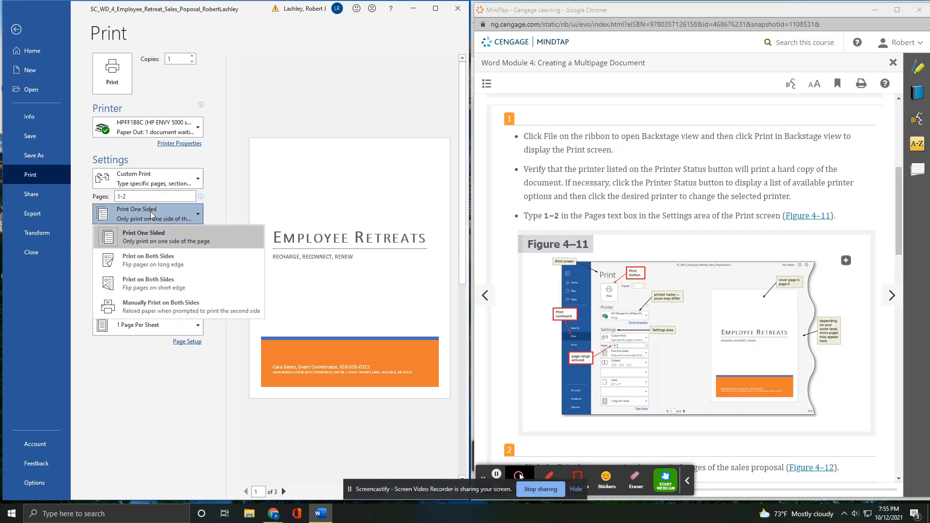
left_click(220, 392)
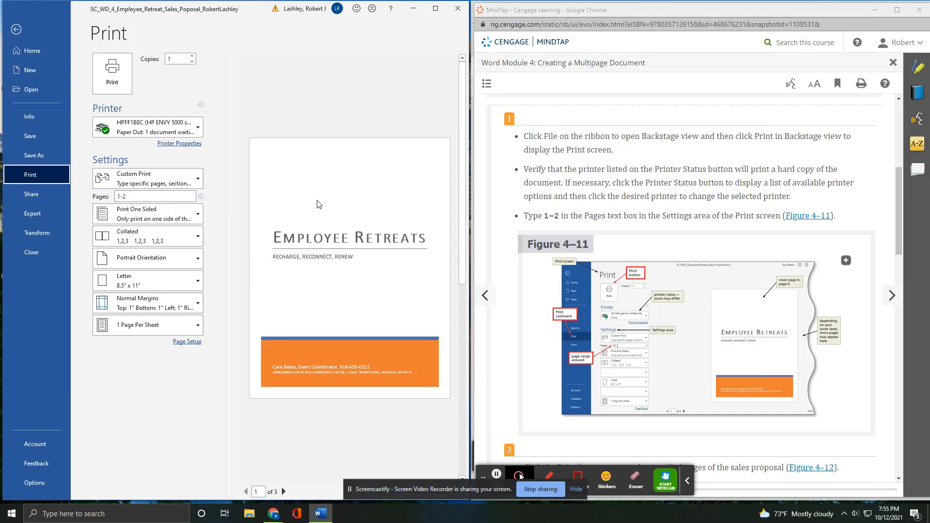
scroll(315, 243, "down", 1)
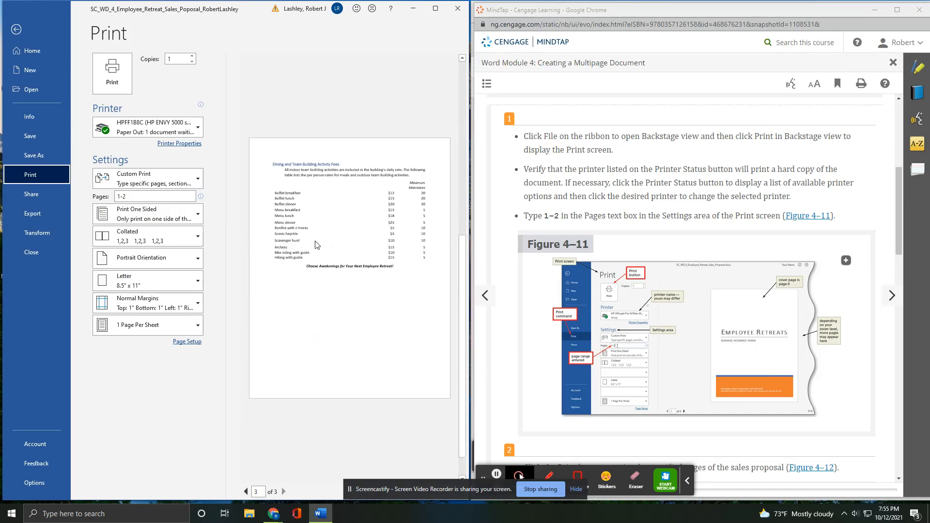
scroll(315, 247, "up", 1)
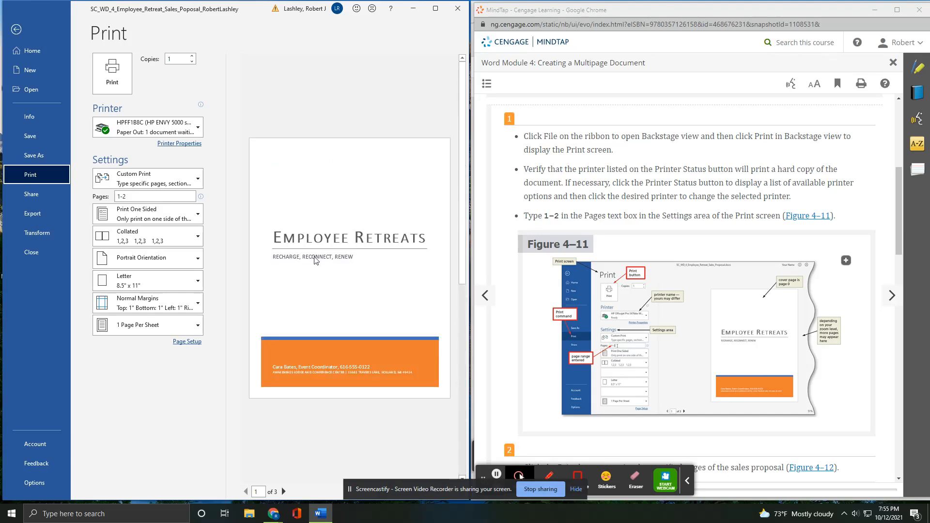
scroll(315, 260, "down", 2)
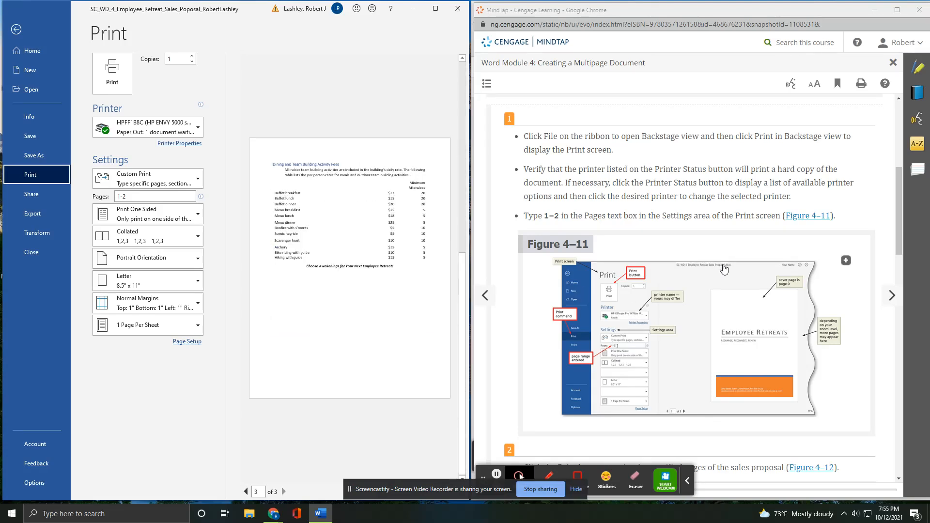
Compare the print preview with Figure 4–12 and read the remaining textbook notes on printing and sales proposal elements.
scroll(729, 233, "down", 3)
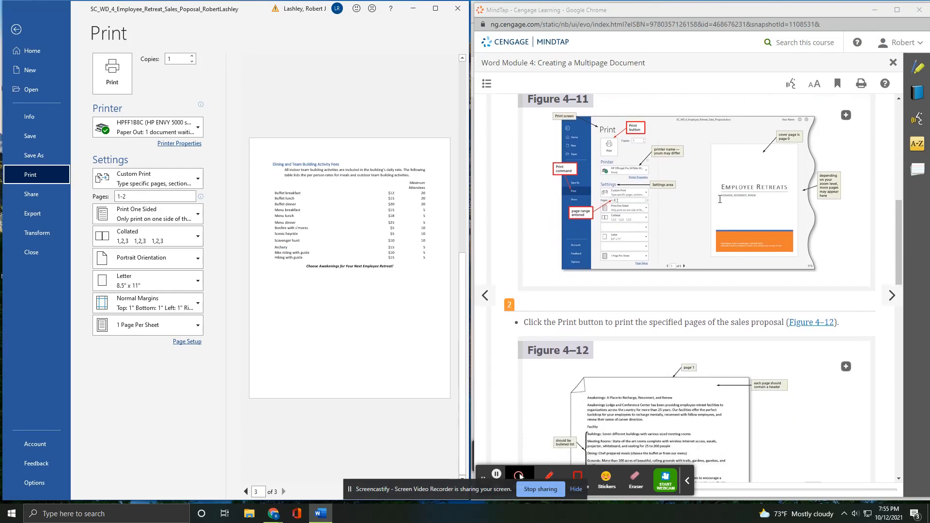
scroll(678, 201, "down", 4)
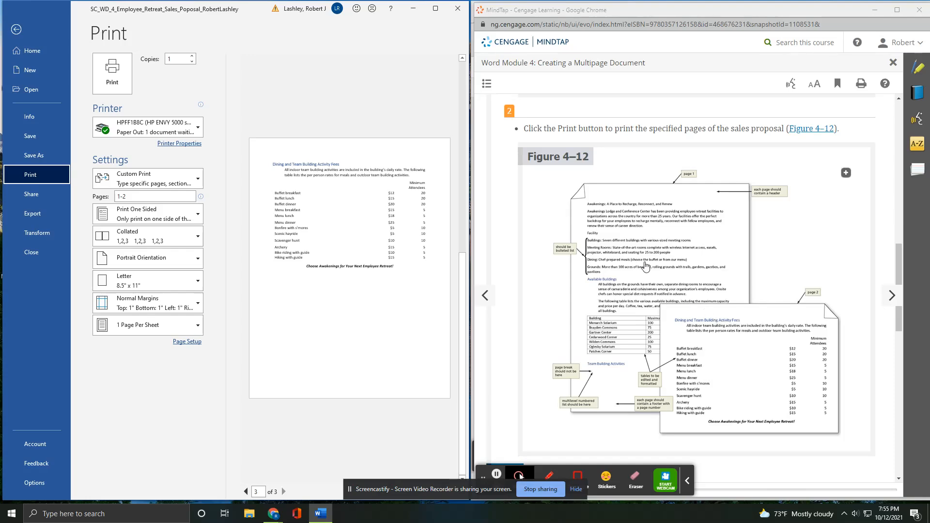
scroll(357, 226, "up", 5)
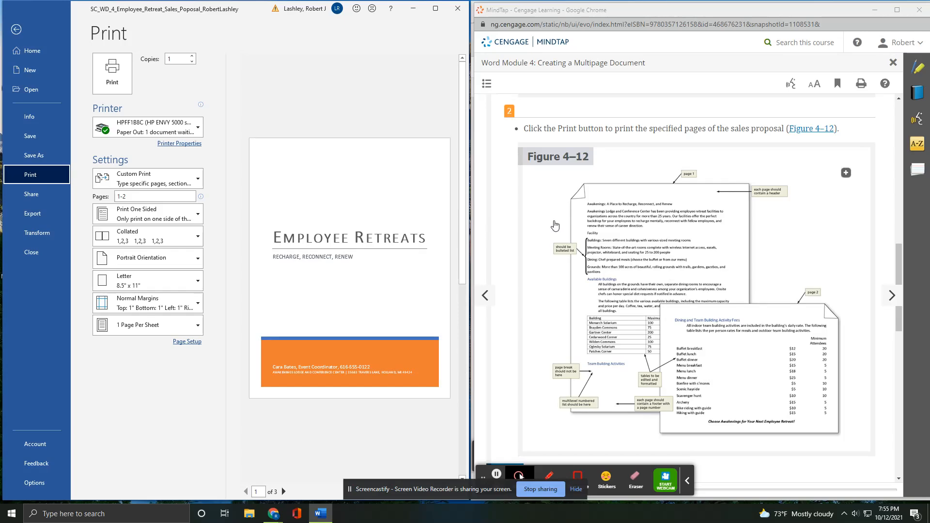
scroll(555, 225, "down", 5)
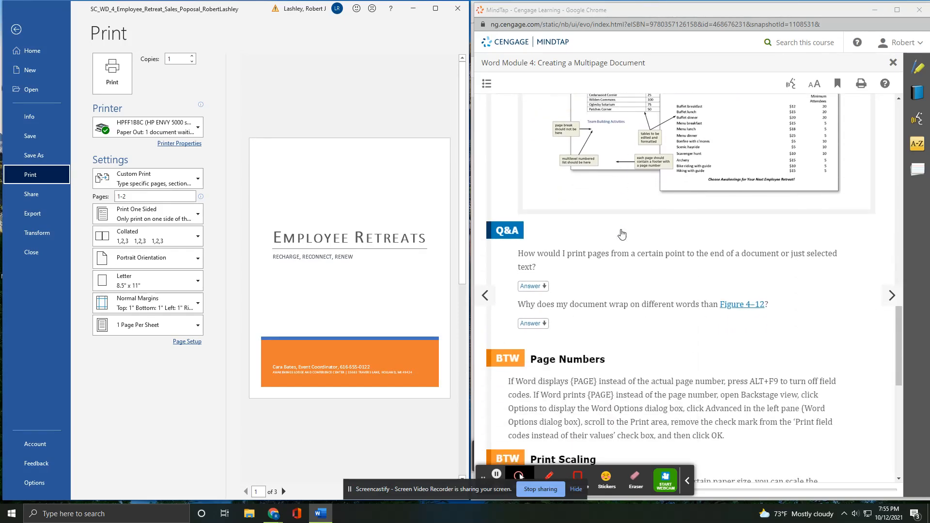
scroll(621, 238, "down", 3)
scroll(540, 117, "down", 2)
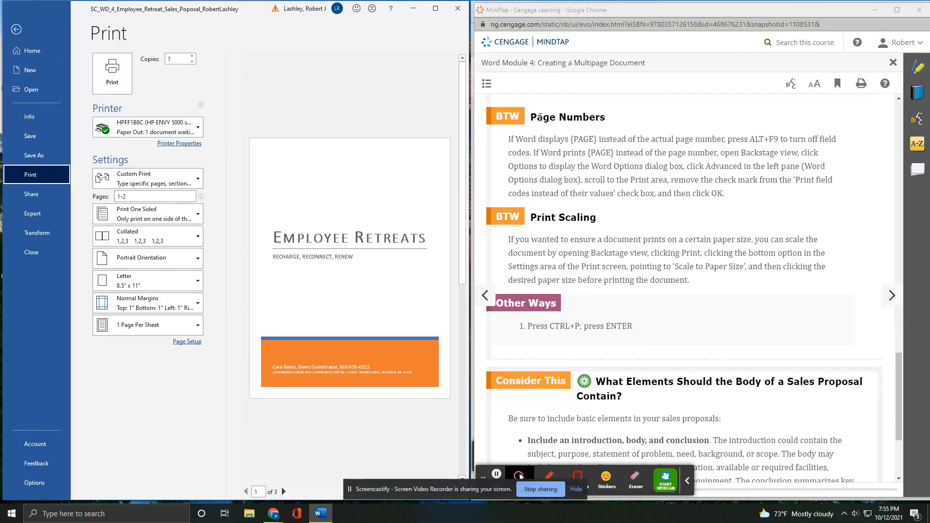
scroll(613, 235, "down", 2)
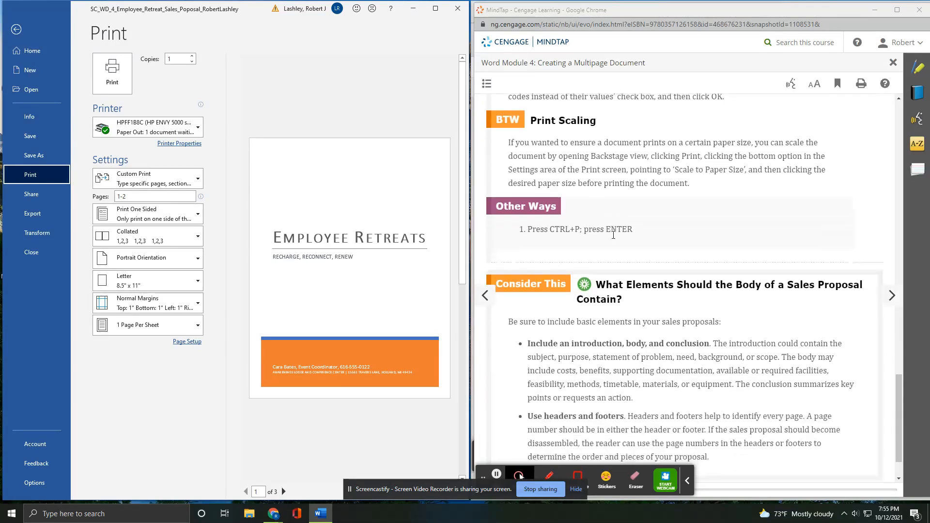
scroll(613, 235, "down", 2)
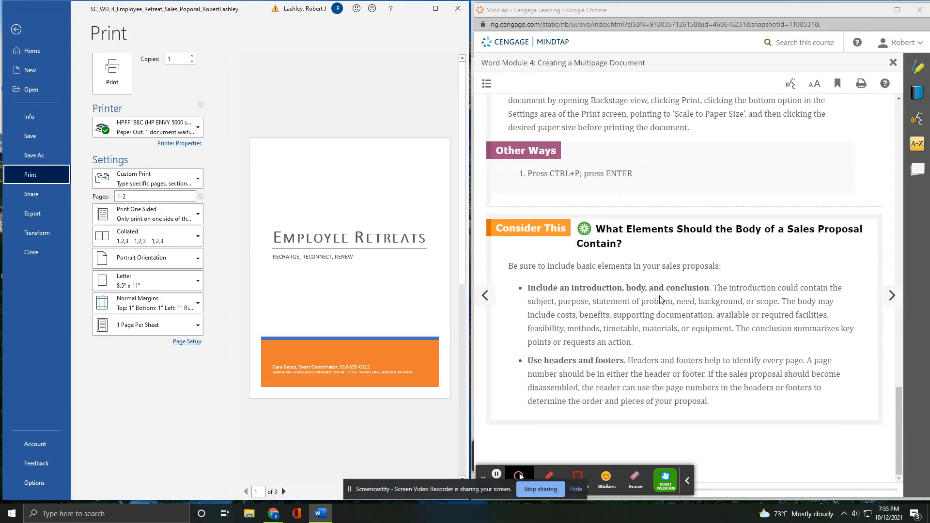
Advance the textbook to section WD 4-3b, To Delete a Page Break, return from the Print screen to the document and read the steps.
left_click(891, 296)
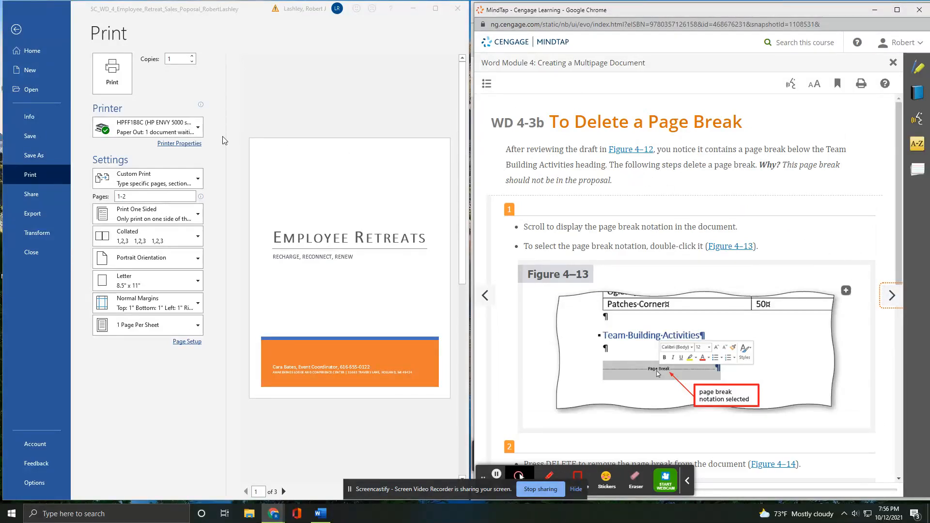
left_click(18, 30)
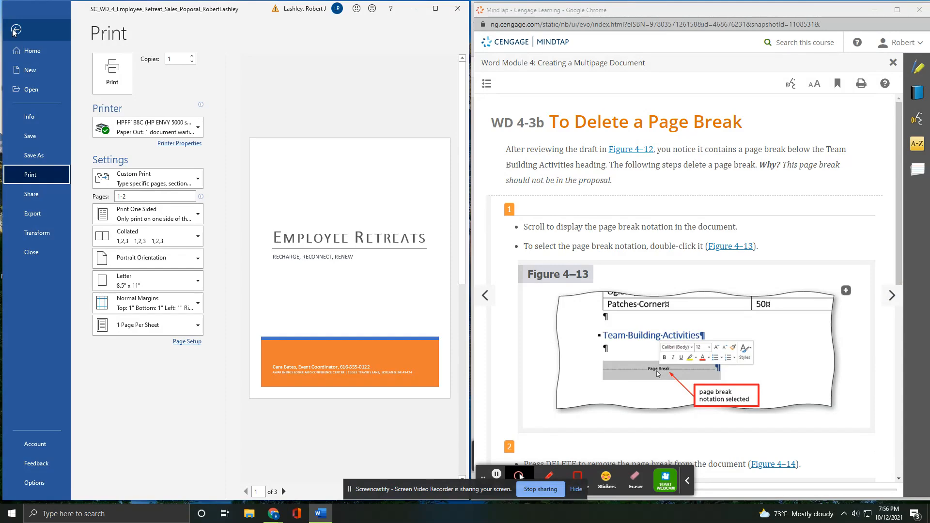
left_click(16, 30)
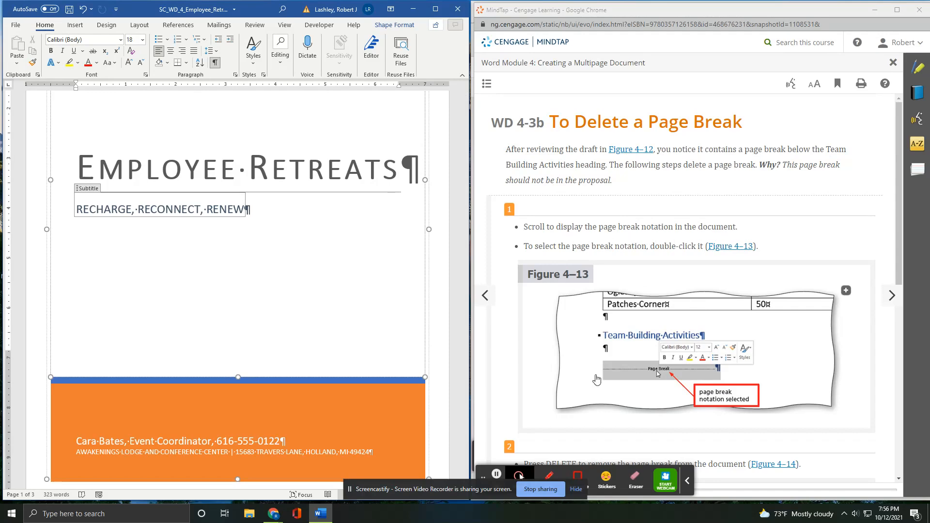
scroll(644, 297, "down", 3)
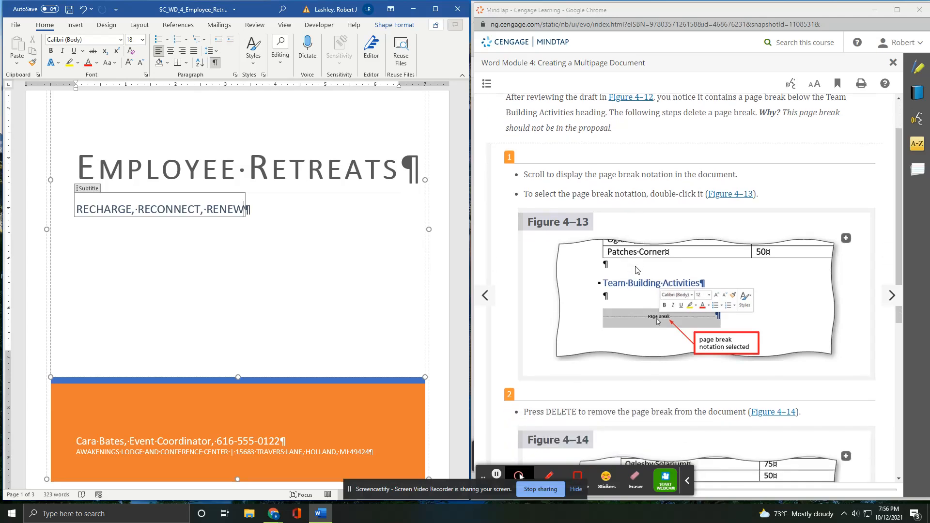
Delete the page break below the Team Building Activities heading in the proposal.
scroll(620, 248, "down", 2)
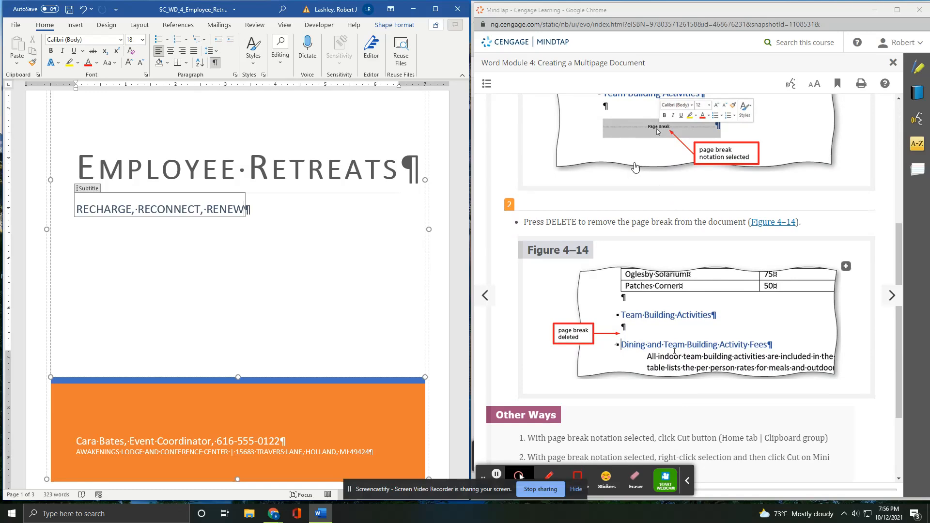
scroll(90, 331, "down", 6)
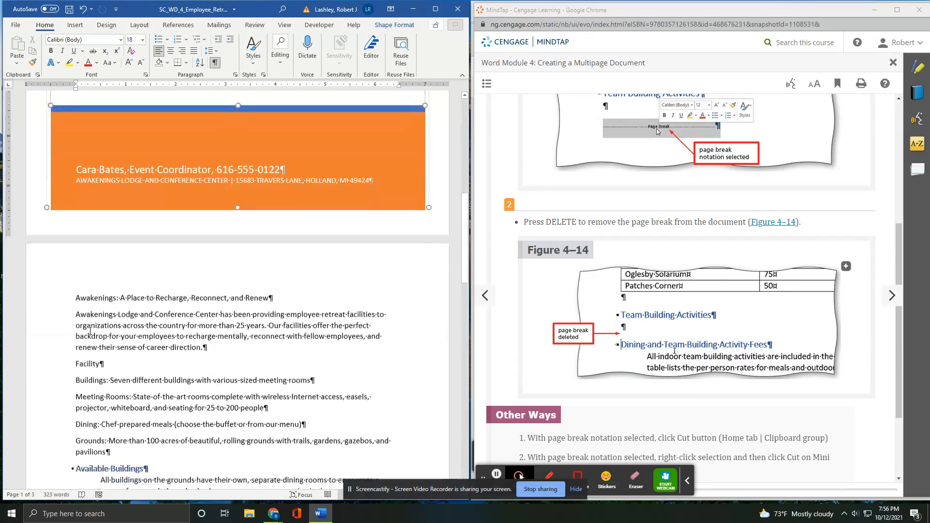
scroll(90, 331, "down", 6)
scroll(90, 330, "down", 1)
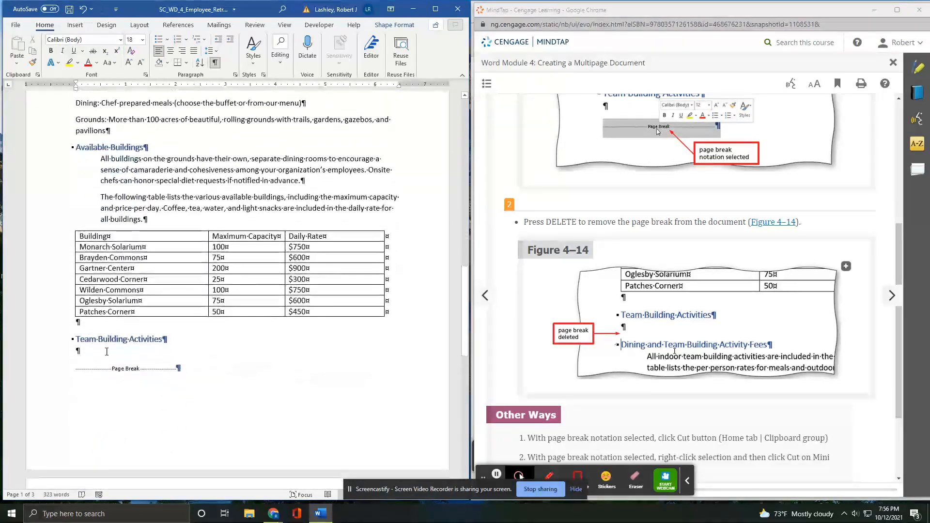
left_click(62, 371)
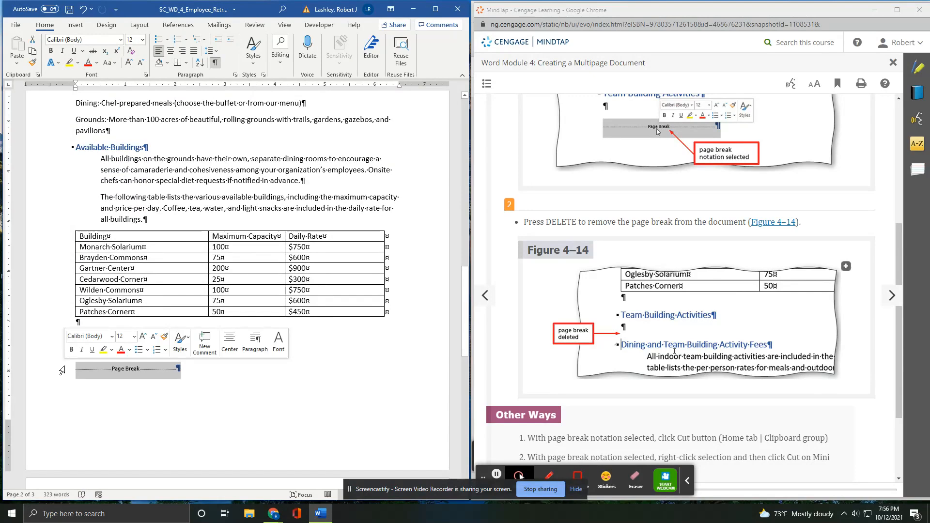
key("Delete")
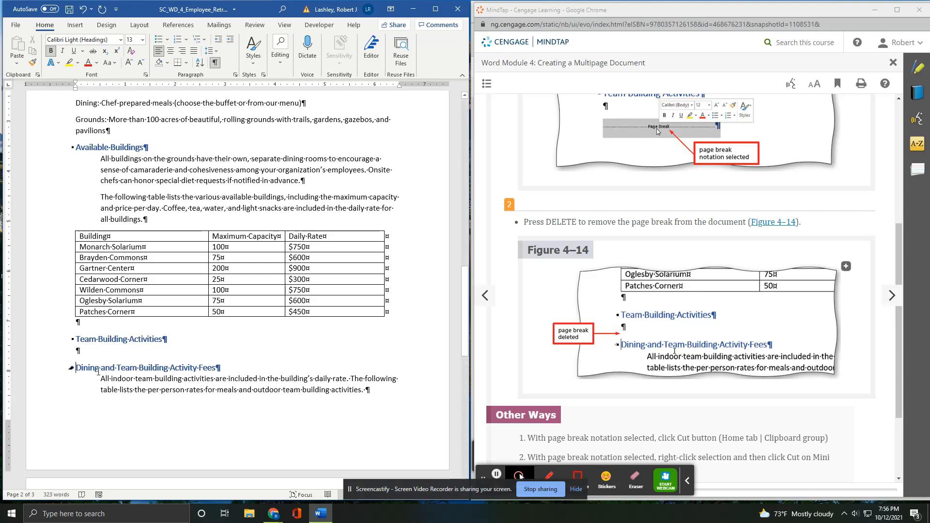
Advance the textbook to section WD 4-3c, To Apply Heading Styles, and read its first steps.
scroll(660, 339, "down", 1)
scroll(659, 338, "down", 2)
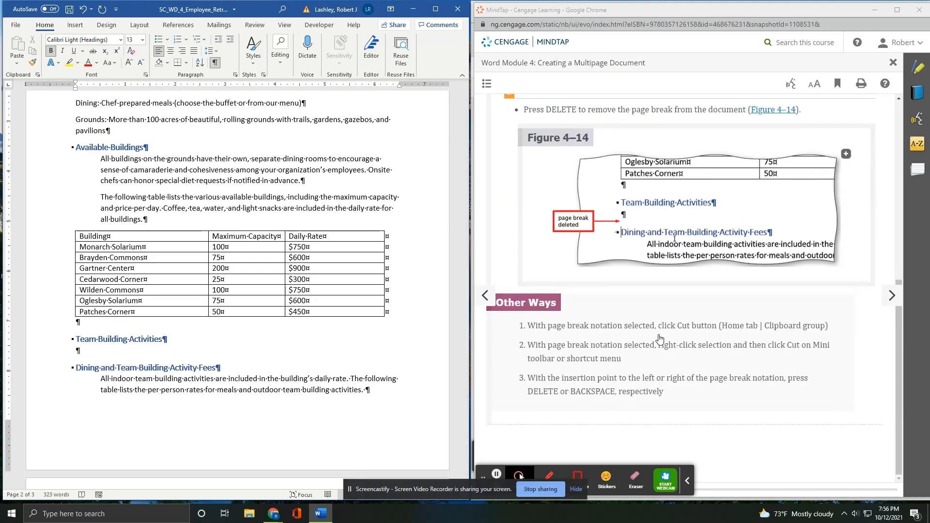
left_click(893, 297)
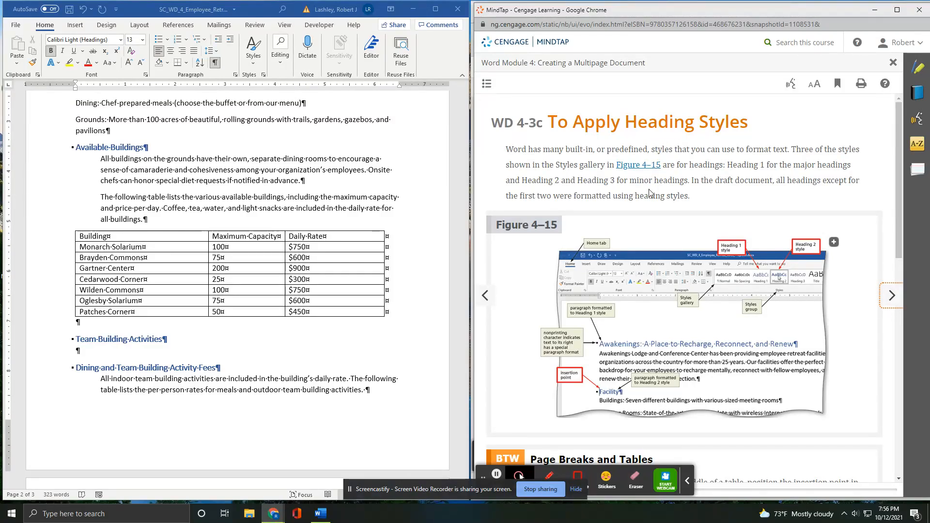
scroll(659, 270, "down", 2)
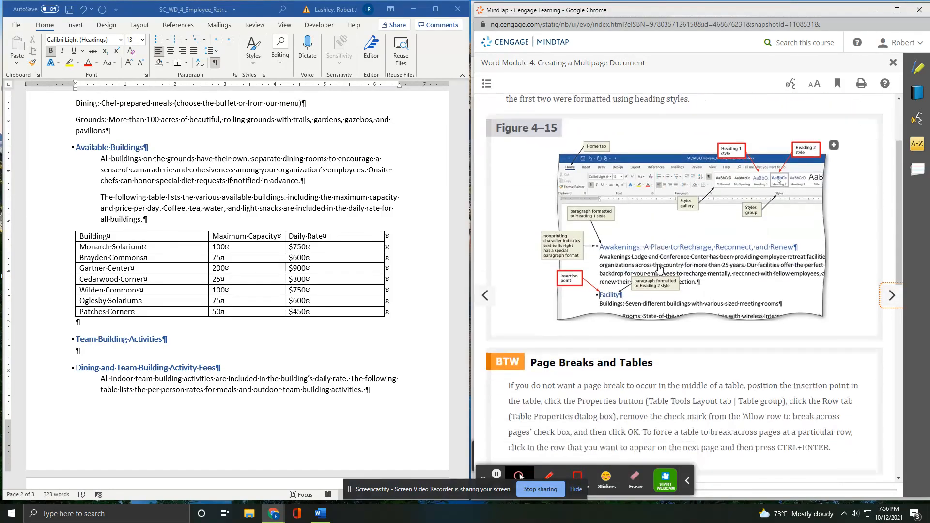
scroll(659, 270, "down", 6)
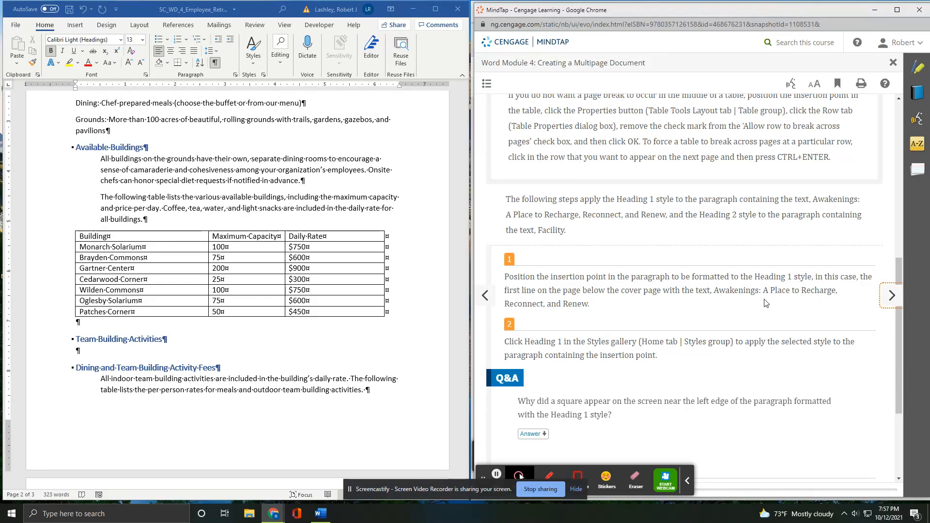
Apply the Heading 1 style to the paragraph "Awakenings: A Place to Recharge, Reconnect, and Renew" below the cover page.
scroll(300, 239, "up", 6)
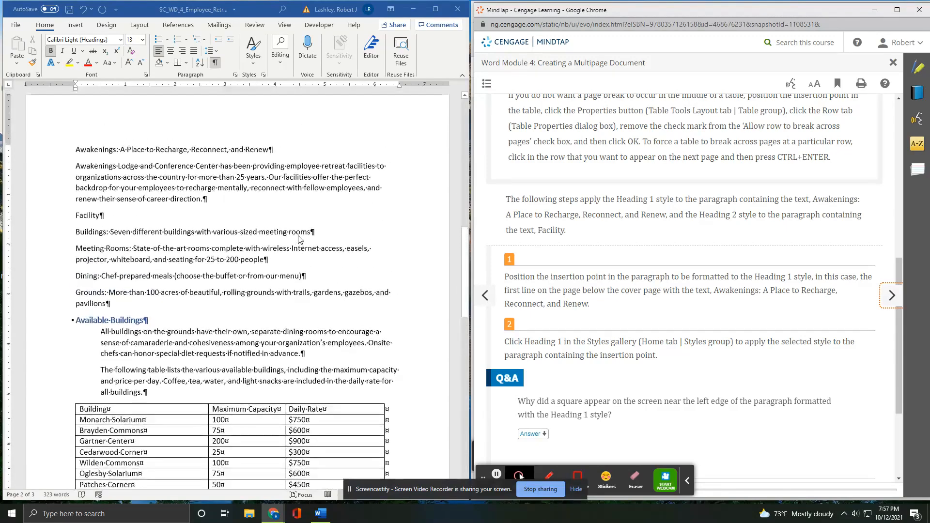
left_click(39, 155)
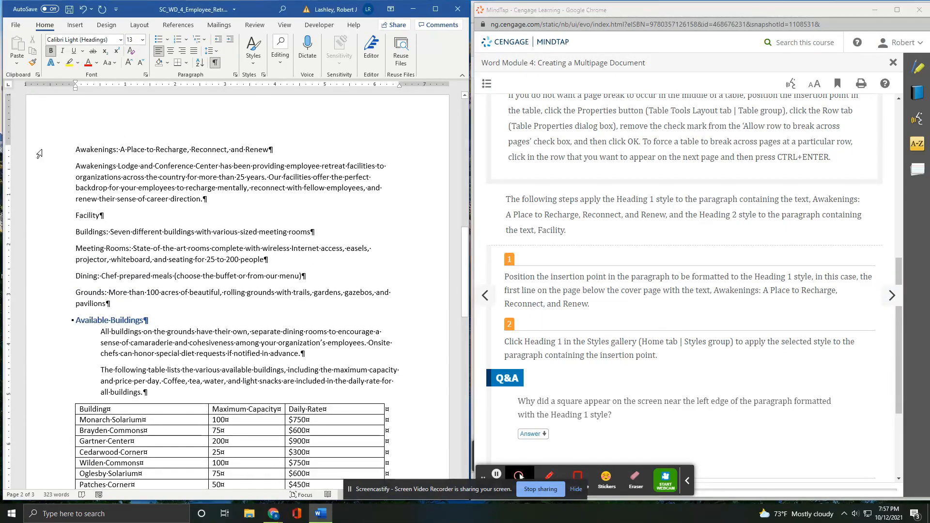
left_click(41, 153)
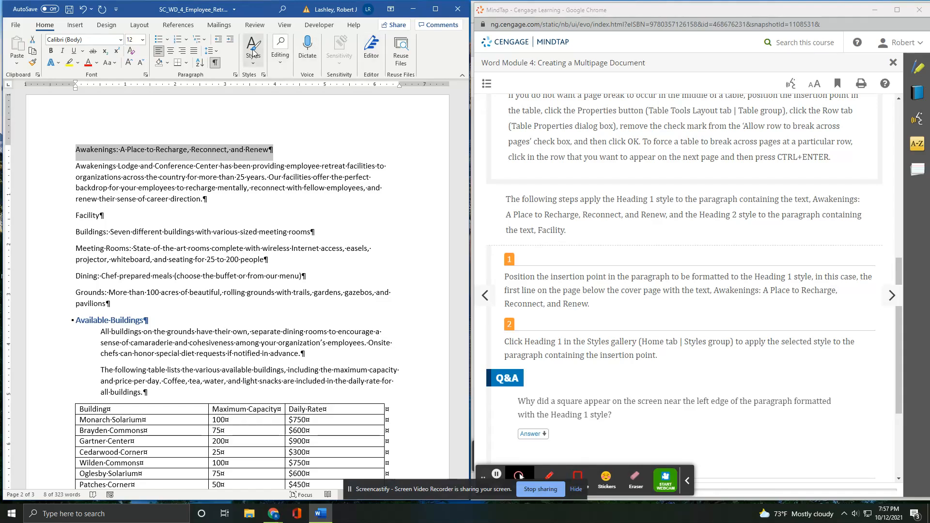
left_click(436, 9)
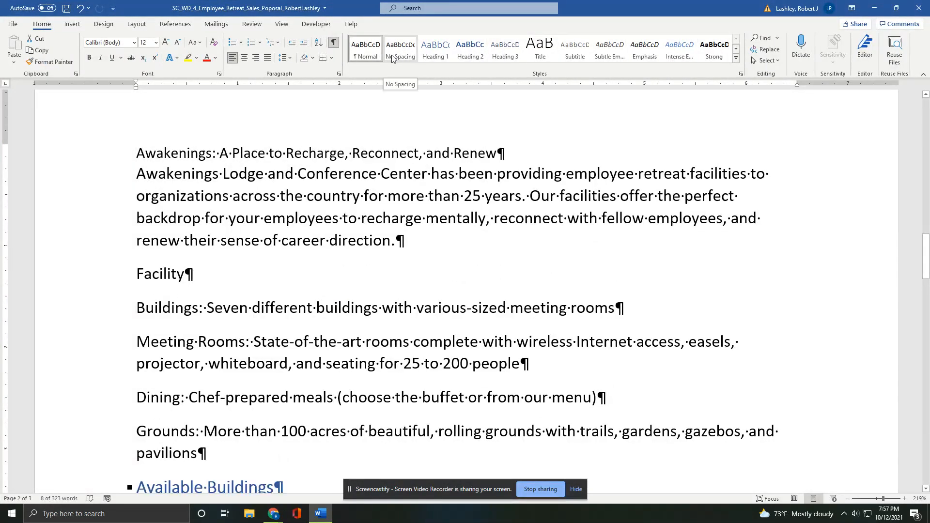
left_click(896, 8)
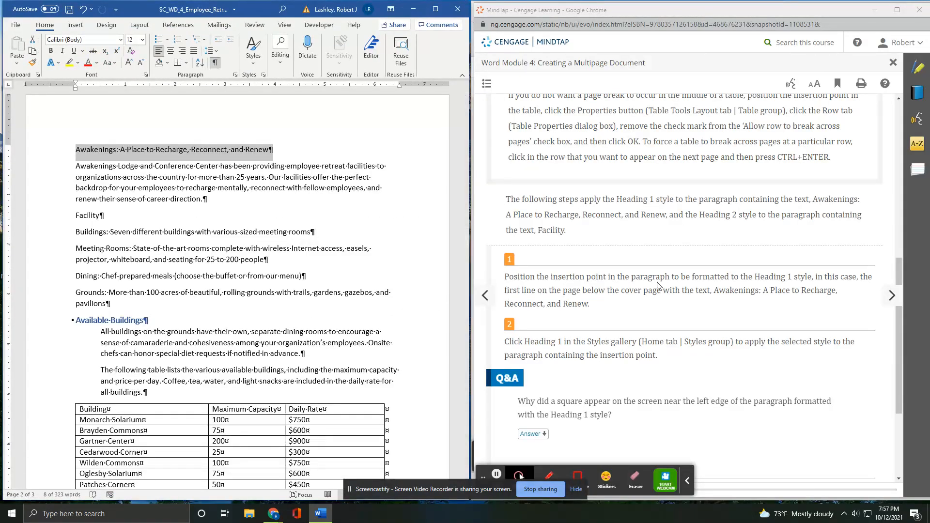
left_click(253, 65)
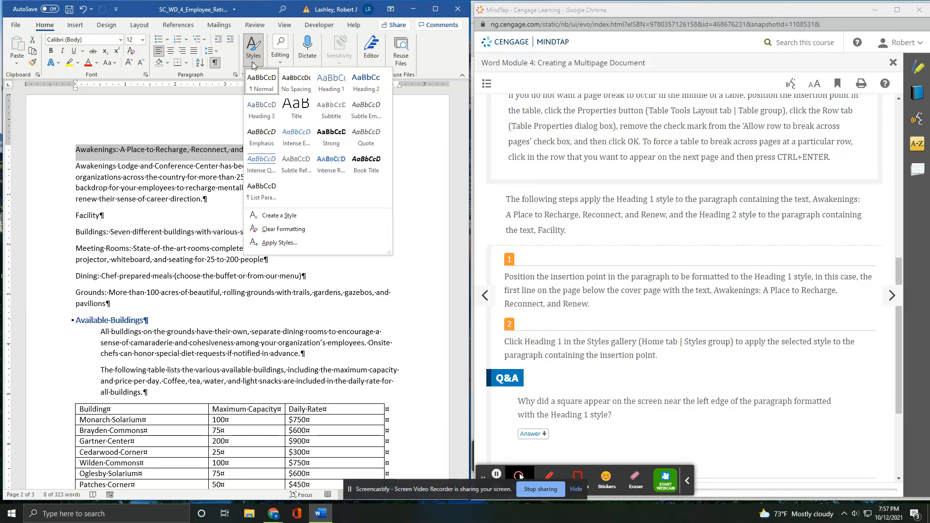
left_click(336, 93)
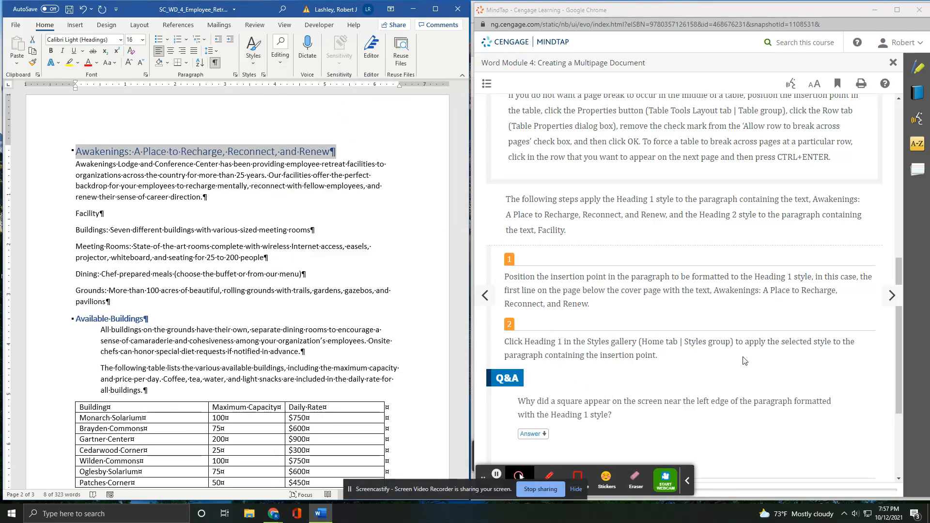
Read the remaining heading style steps and apply the Heading 2 style to the Facility paragraph.
scroll(635, 359, "down", 1)
scroll(635, 359, "down", 2)
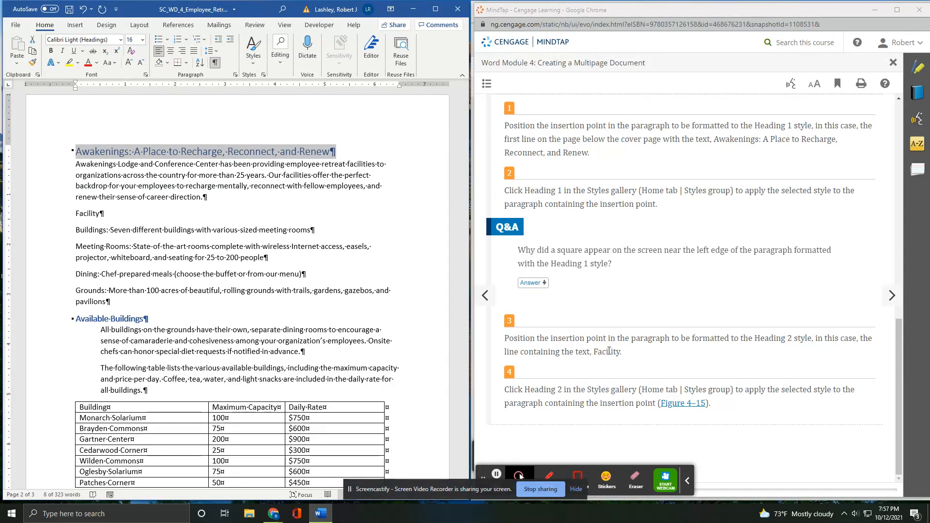
left_click(39, 220)
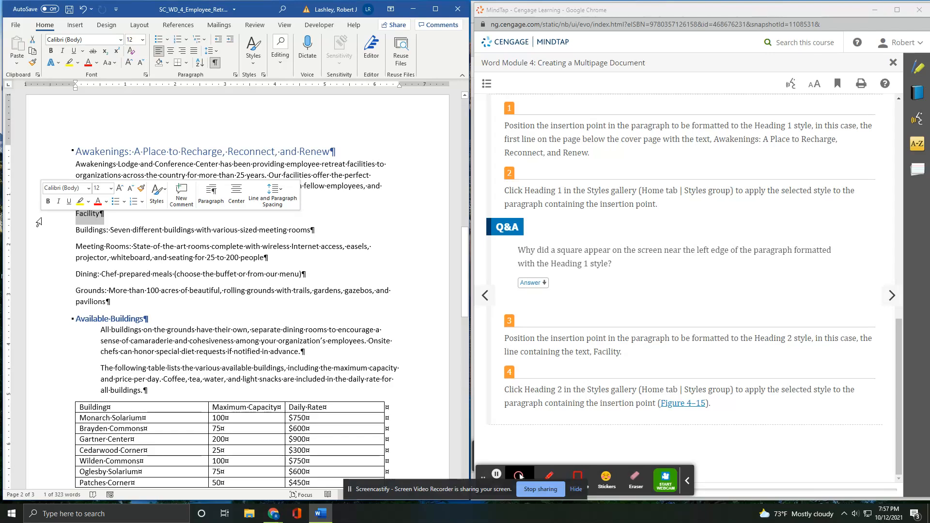
left_click(160, 205)
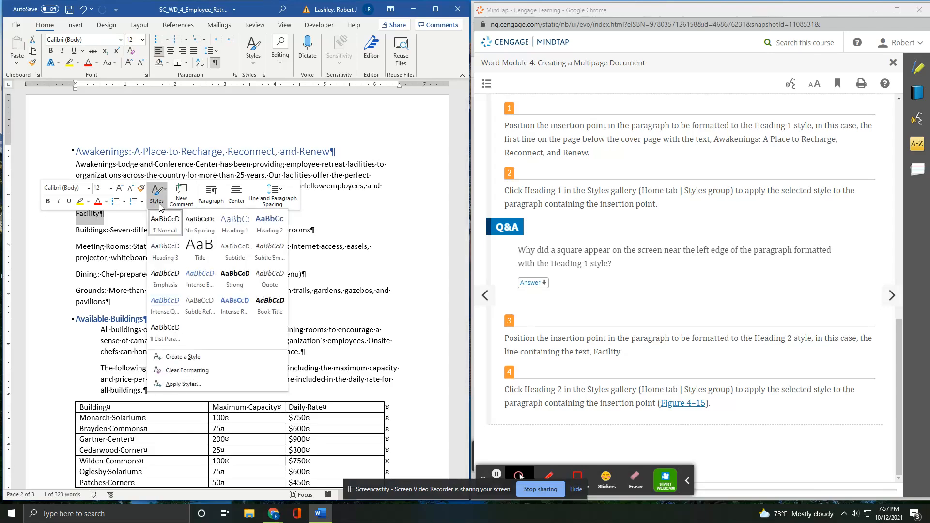
left_click(269, 224)
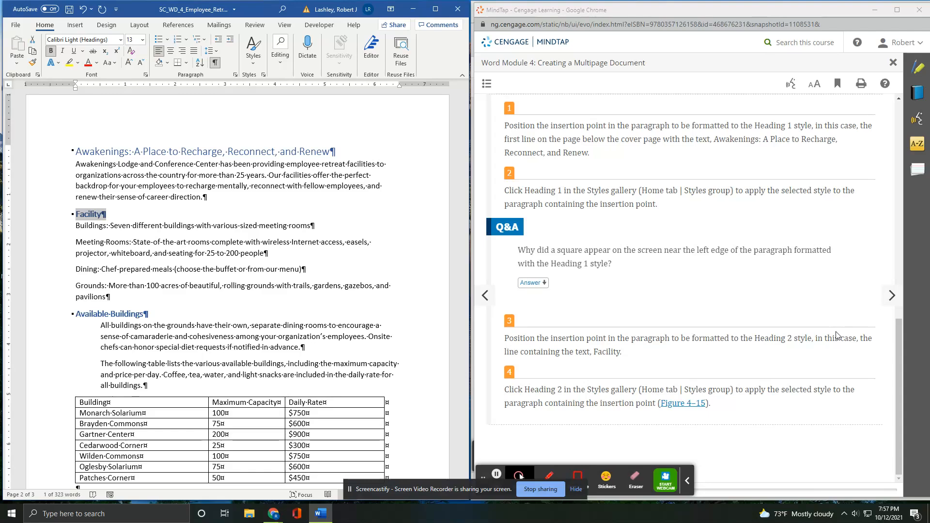
Advance the textbook to section WD 4-3d and increase the left indent of the first body paragraph under the Awakenings heading by one-half inch.
left_click(891, 295)
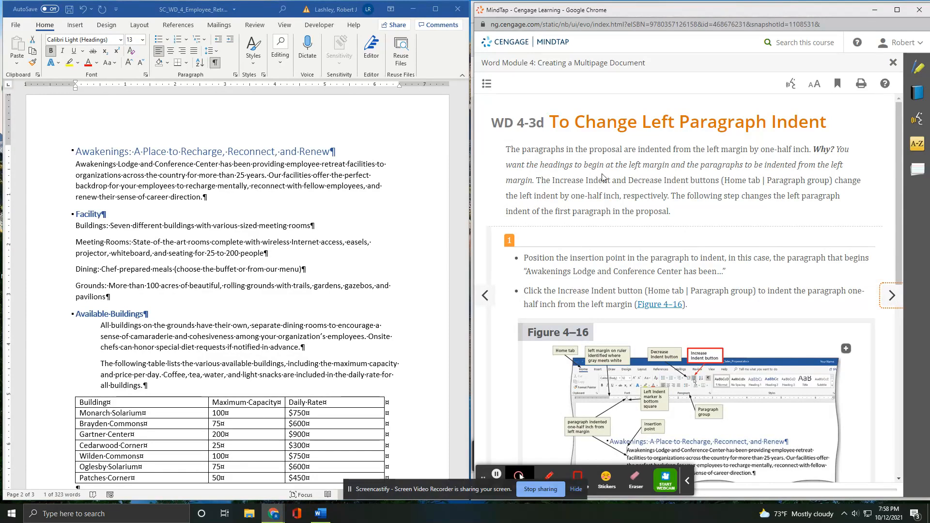
scroll(602, 178, "down", 1)
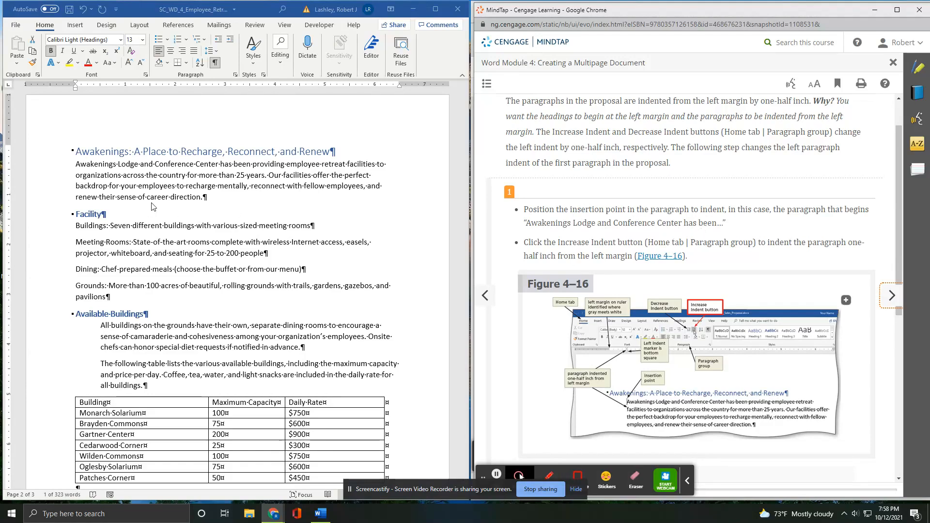
left_click_drag(57, 169, 62, 201)
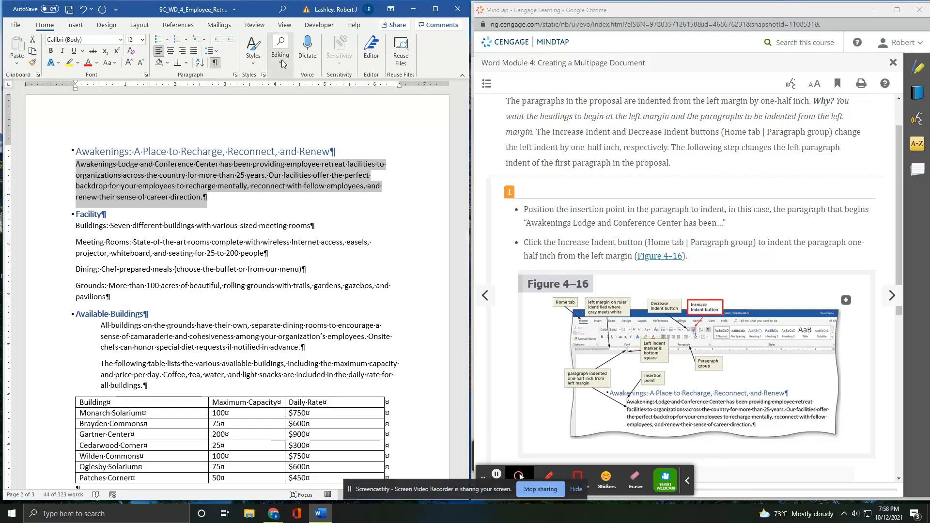
left_click(231, 44)
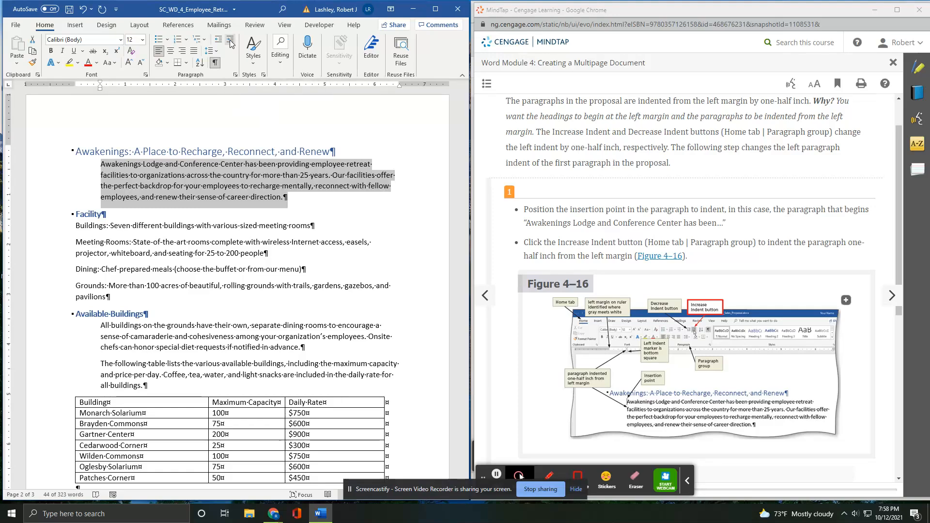
Review the indent notes and Figure 4–16, advance the textbook to section WD 4-3e, and read the steps for inserting a header.
scroll(716, 329, "down", 4)
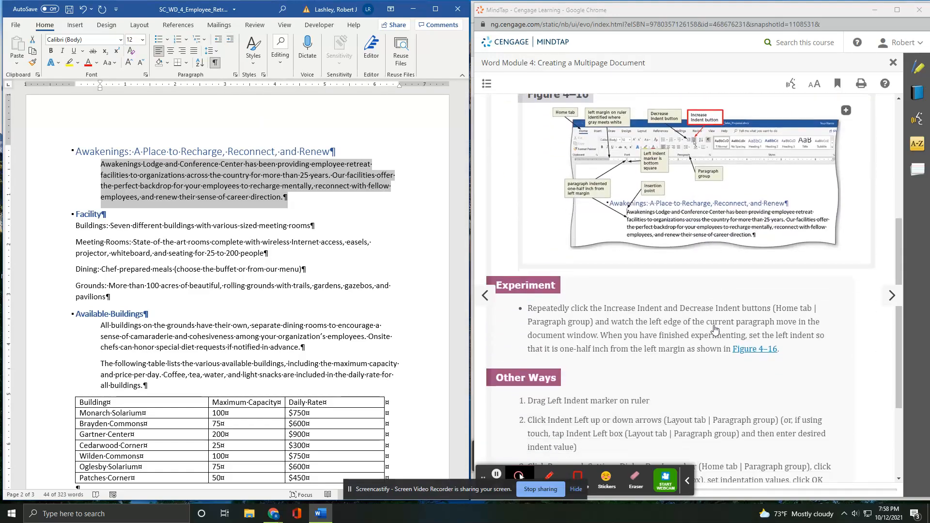
scroll(715, 329, "down", 3)
scroll(713, 330, "up", 4)
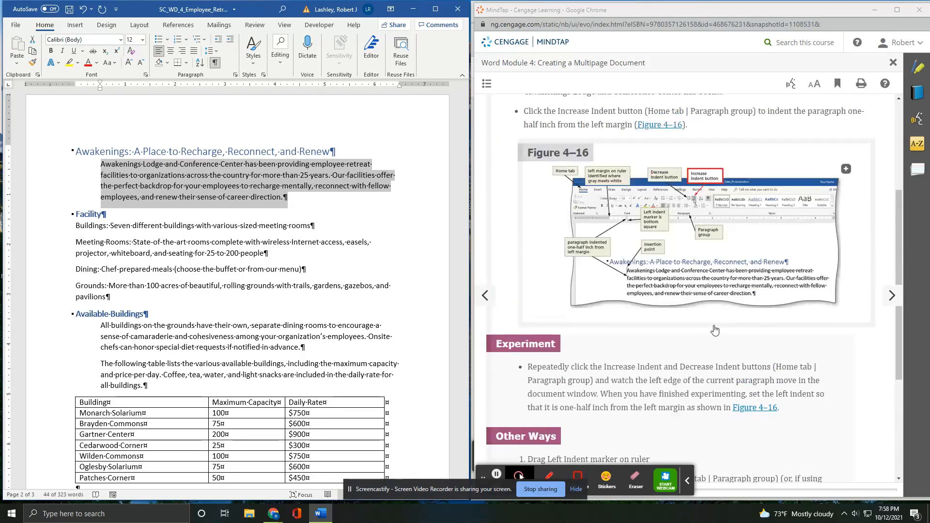
scroll(714, 330, "up", 1)
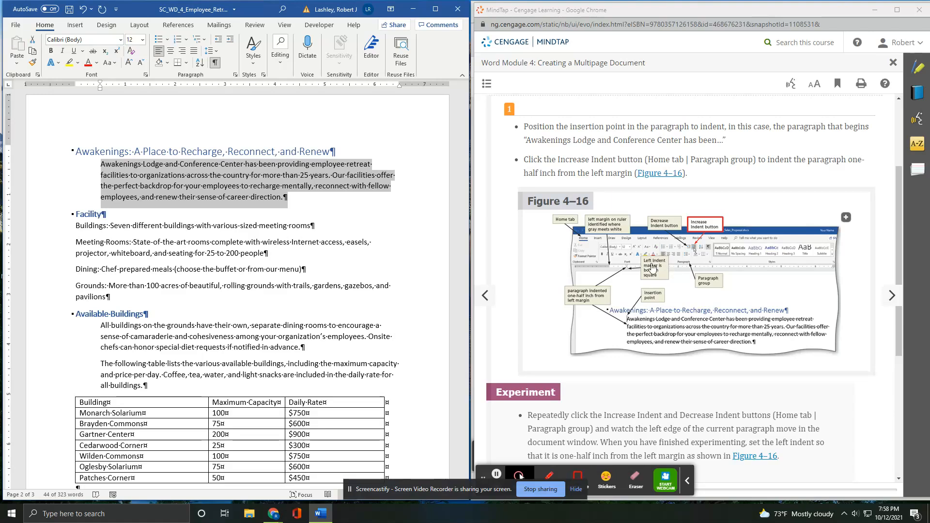
scroll(654, 264, "down", 3)
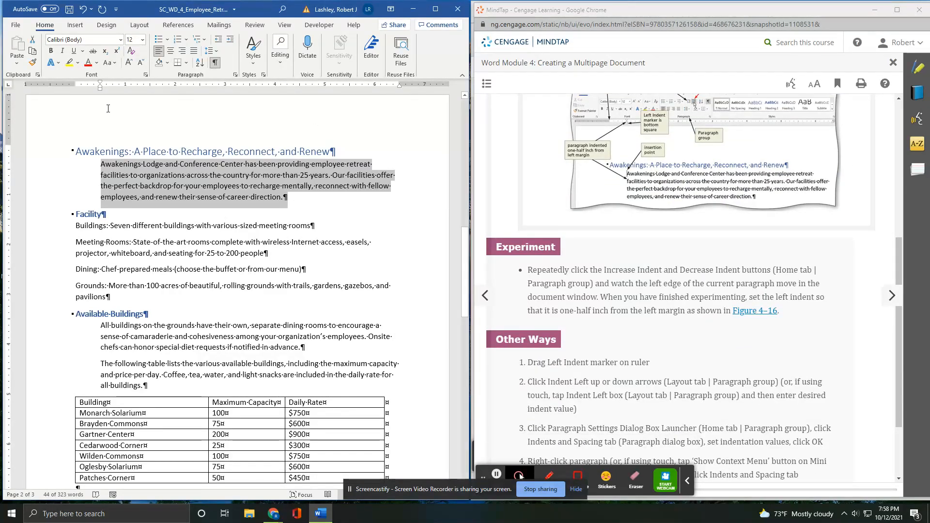
left_click(892, 295)
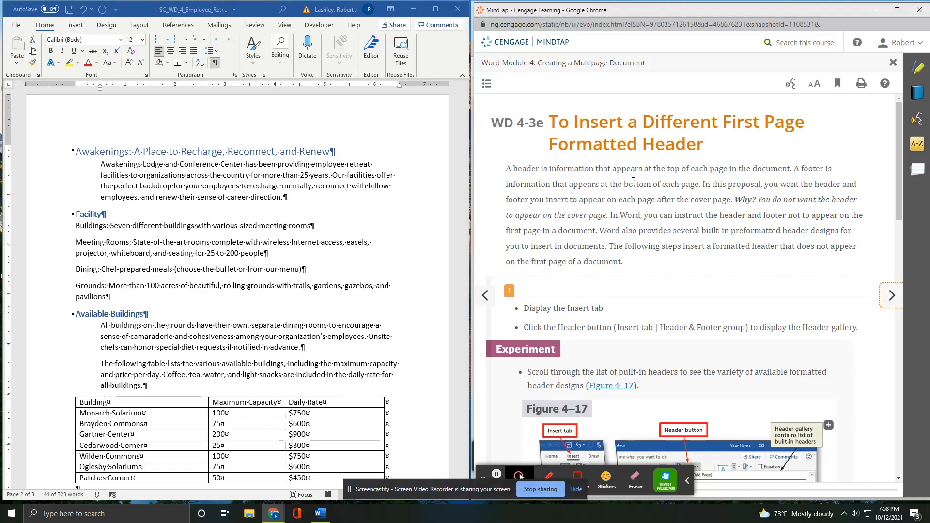
scroll(633, 180, "down", 1)
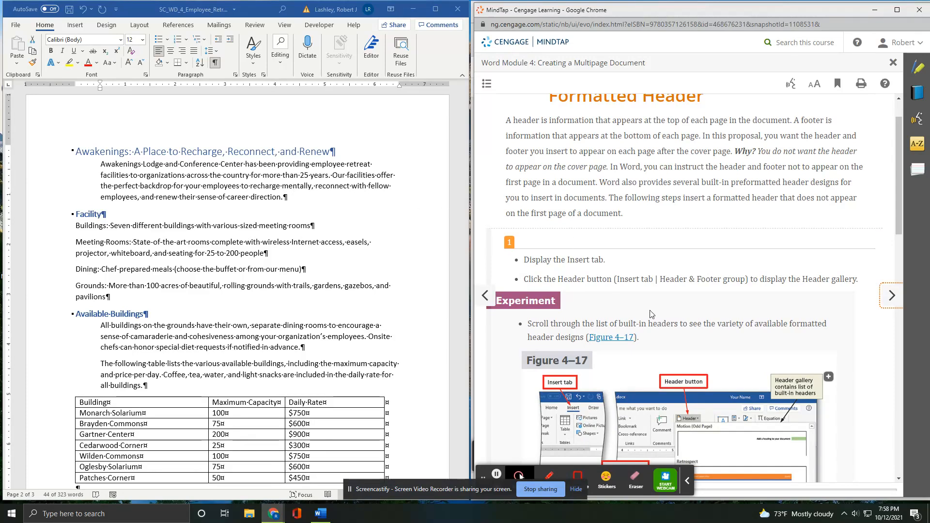
scroll(632, 302, "down", 1)
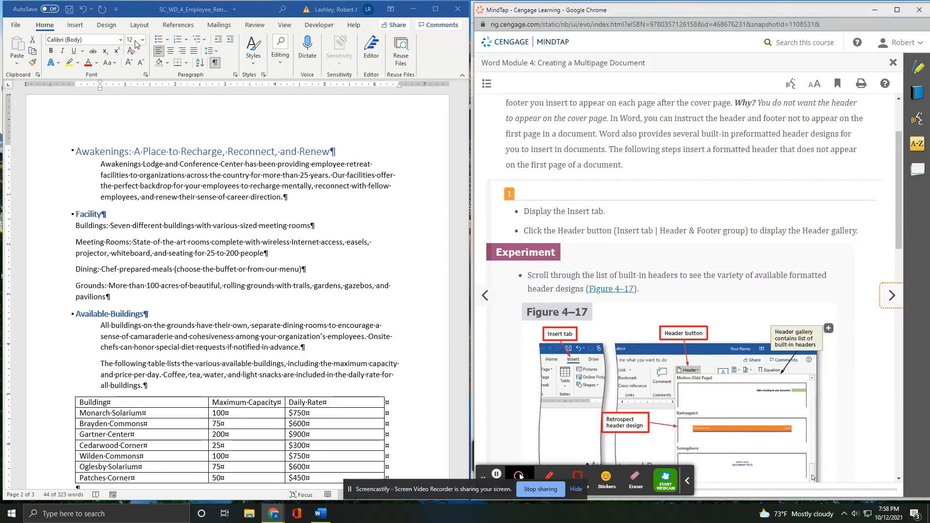
Read the textbook's header instructions and insert the built-in Retrospect header design on the page after the cover page.
left_click(72, 27)
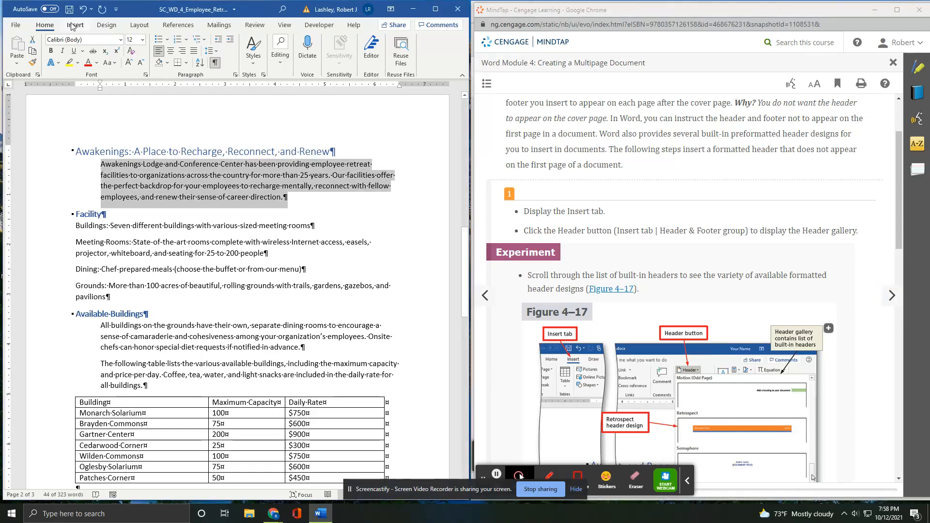
left_click(71, 27)
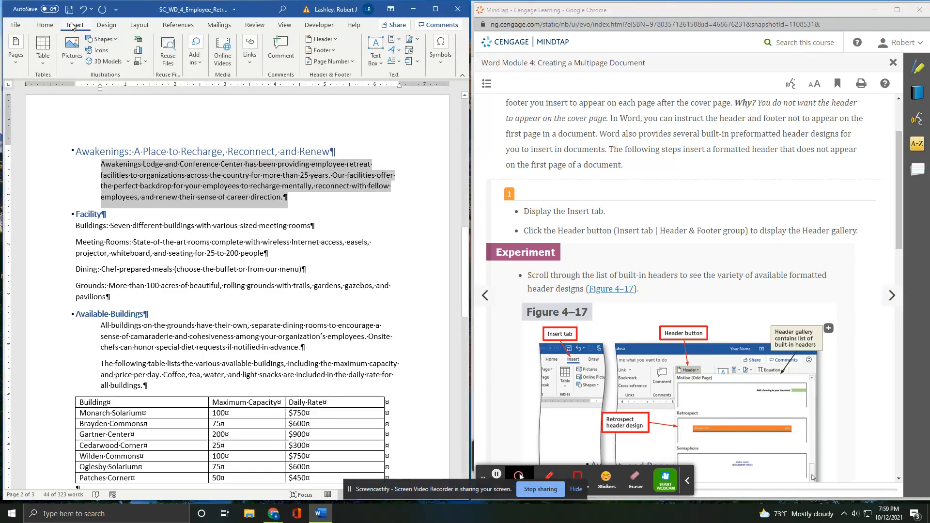
left_click(319, 42)
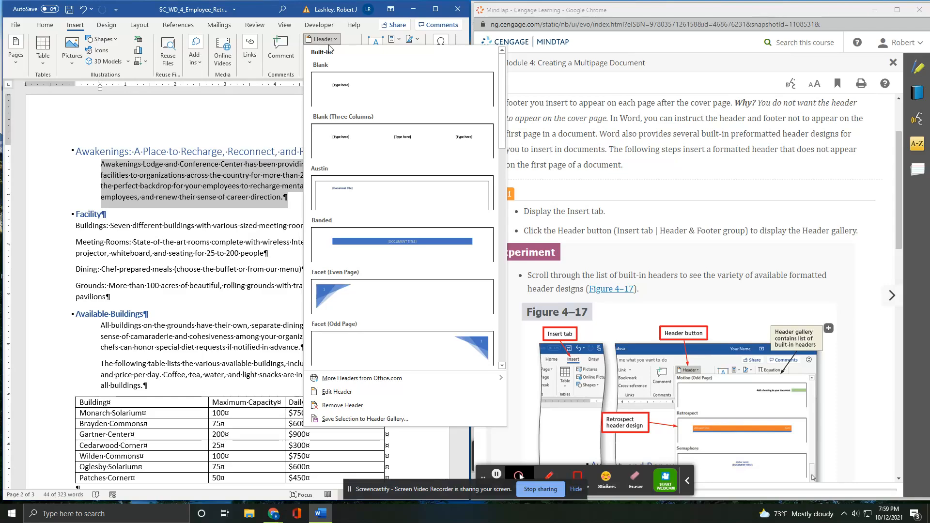
scroll(708, 277, "down", 2)
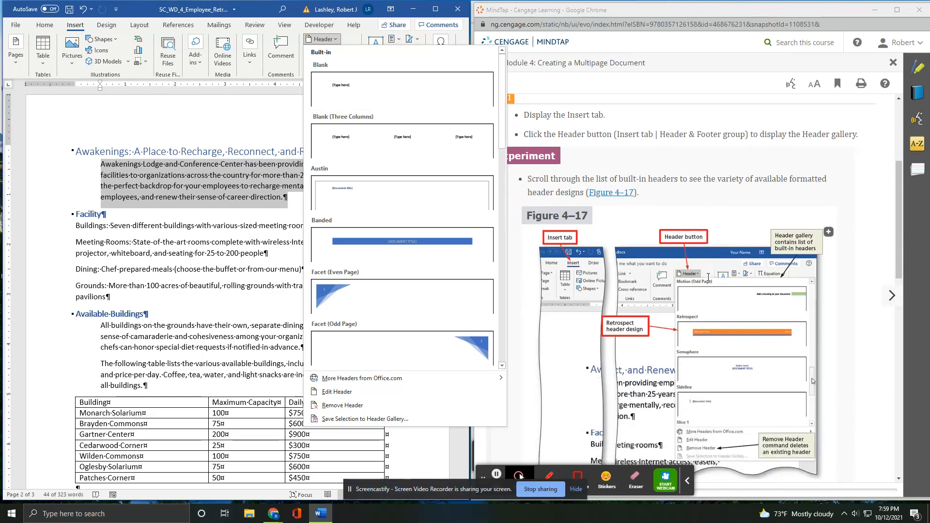
scroll(708, 277, "down", 4)
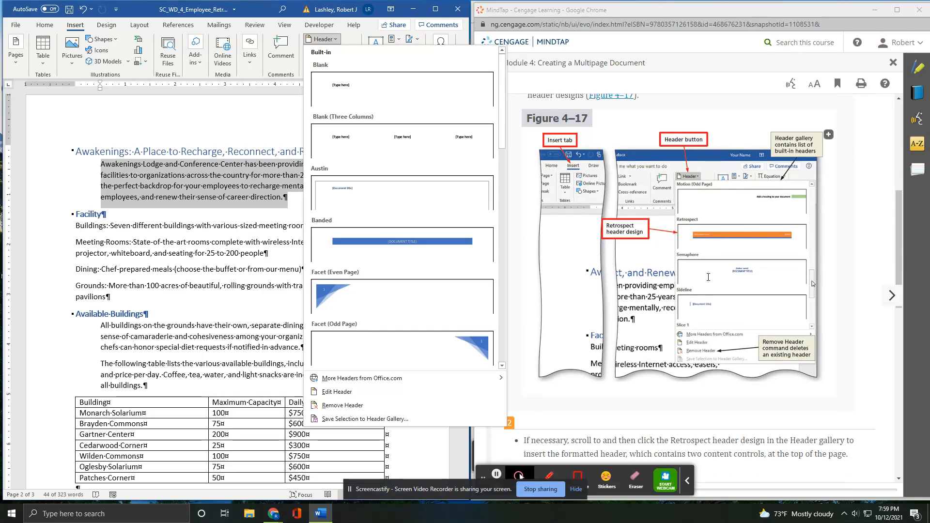
scroll(708, 277, "down", 3)
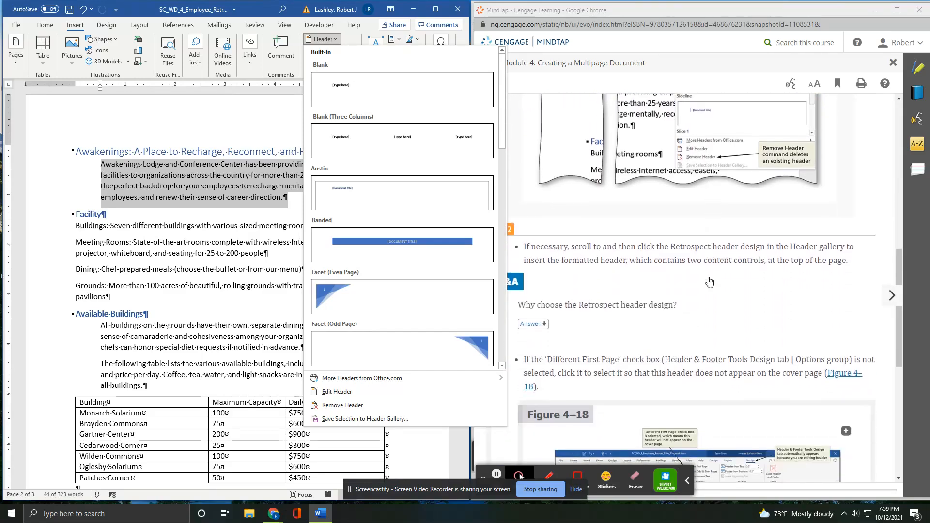
scroll(708, 281, "down", 2)
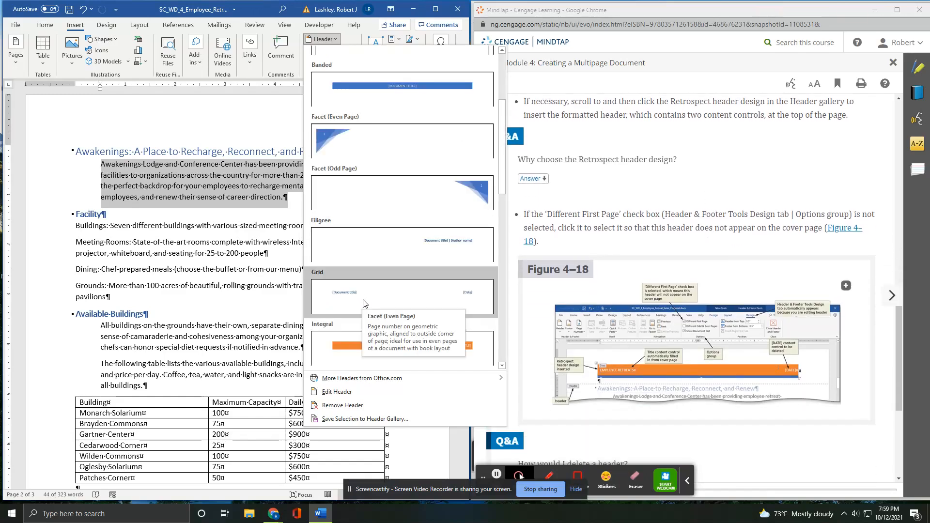
scroll(365, 302, "down", 3)
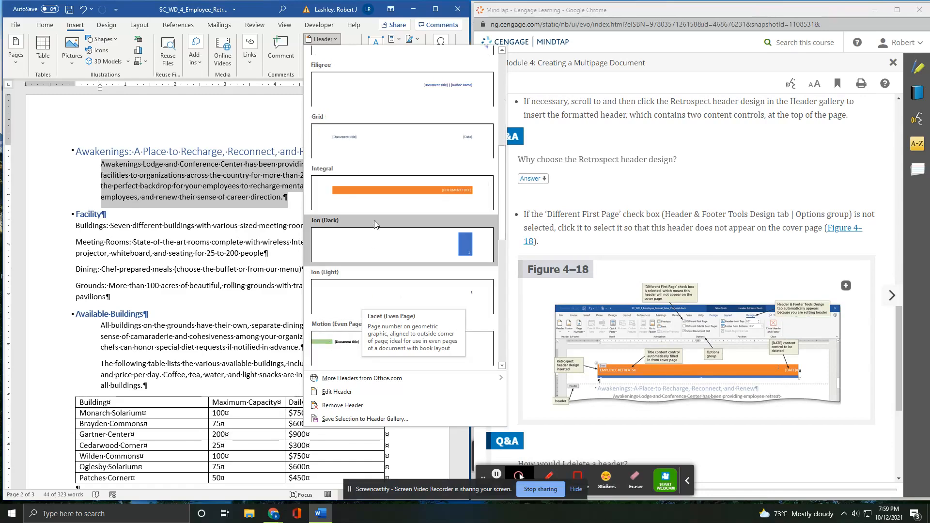
scroll(374, 219, "down", 3)
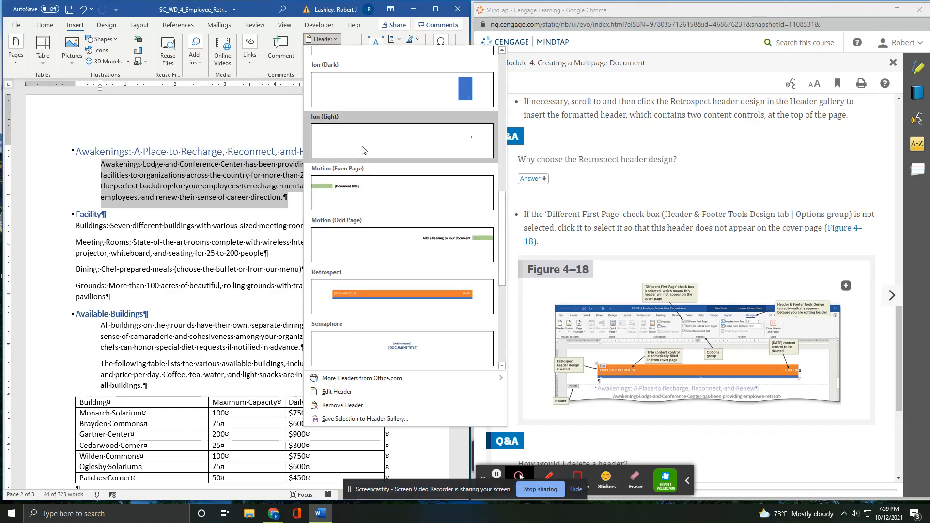
left_click(365, 293)
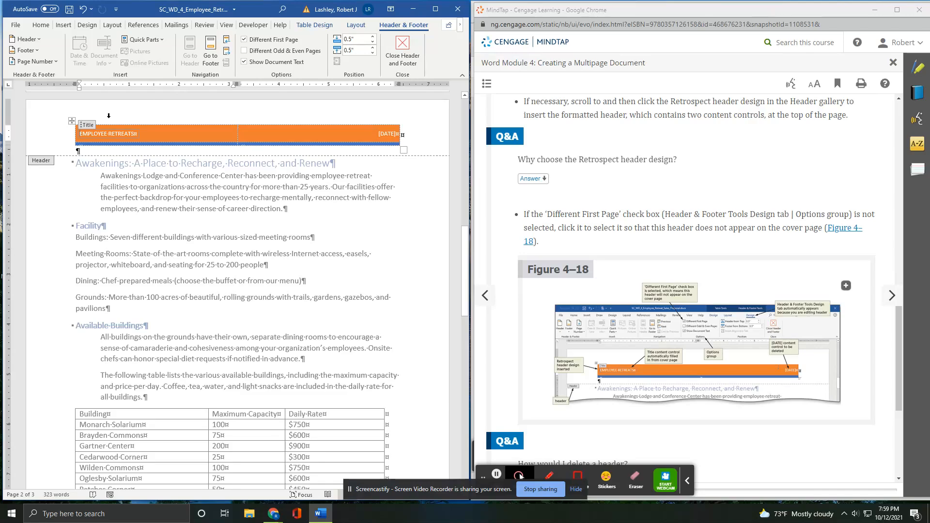
Enlarge the document window and check the header area on the cover page and the following pages, then restore the side-by-side view.
left_click(39, 40)
left_click(54, 36)
left_click(435, 9)
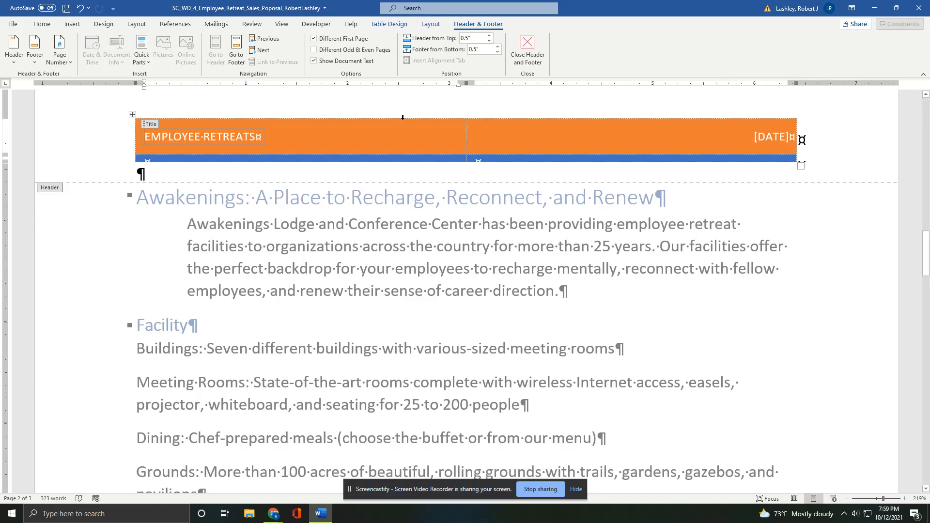
scroll(402, 118, "up", 10)
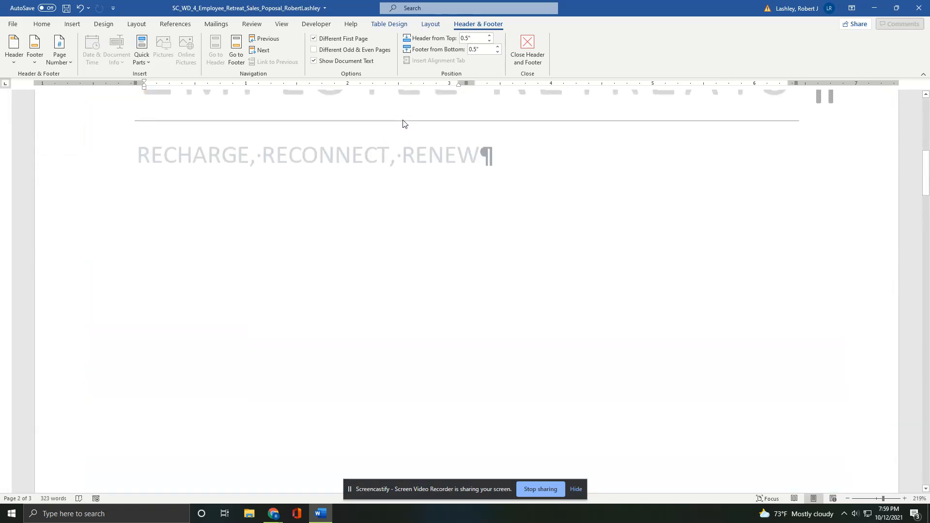
scroll(403, 123, "up", 5)
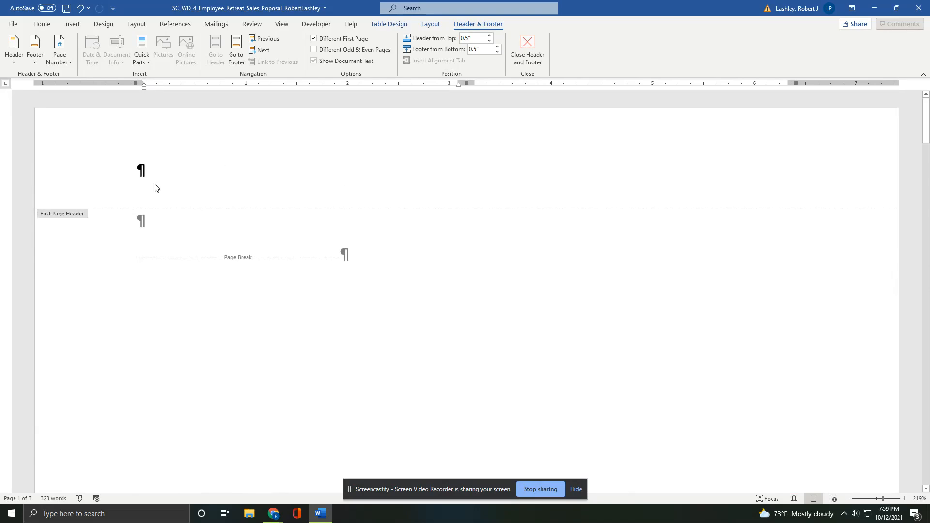
scroll(449, 160, "down", 15)
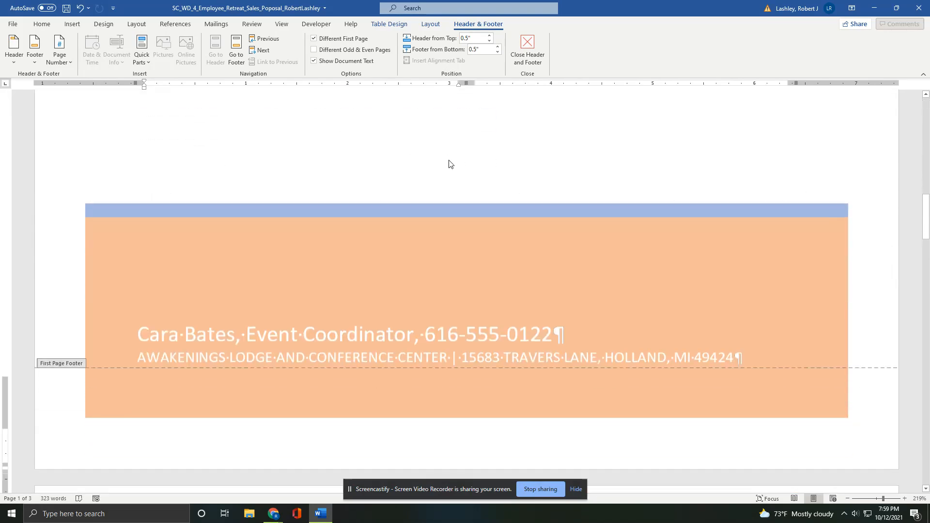
scroll(322, 180, "down", 20)
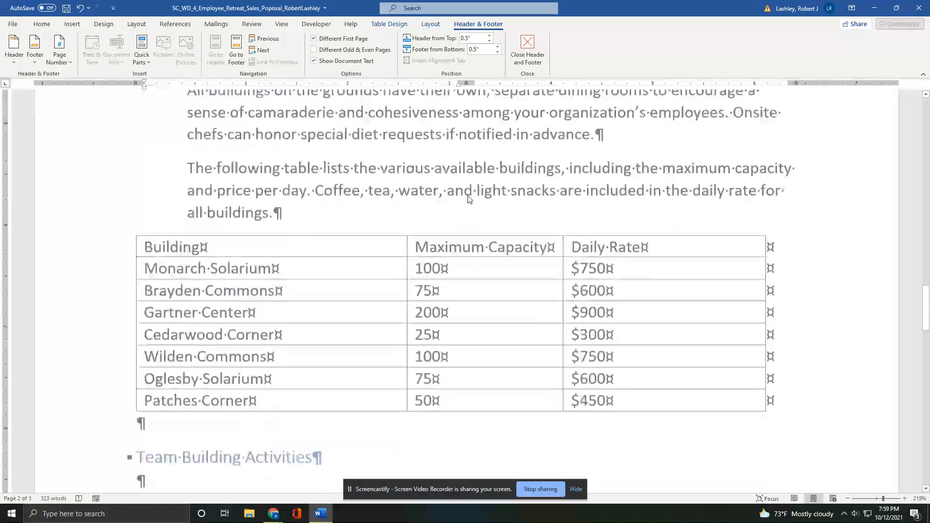
scroll(368, 206, "up", 10)
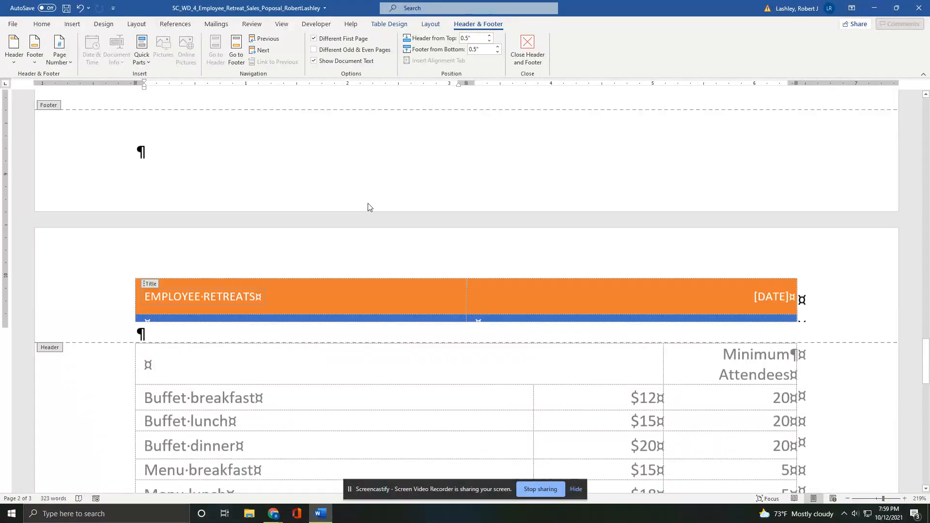
scroll(367, 203, "up", 10)
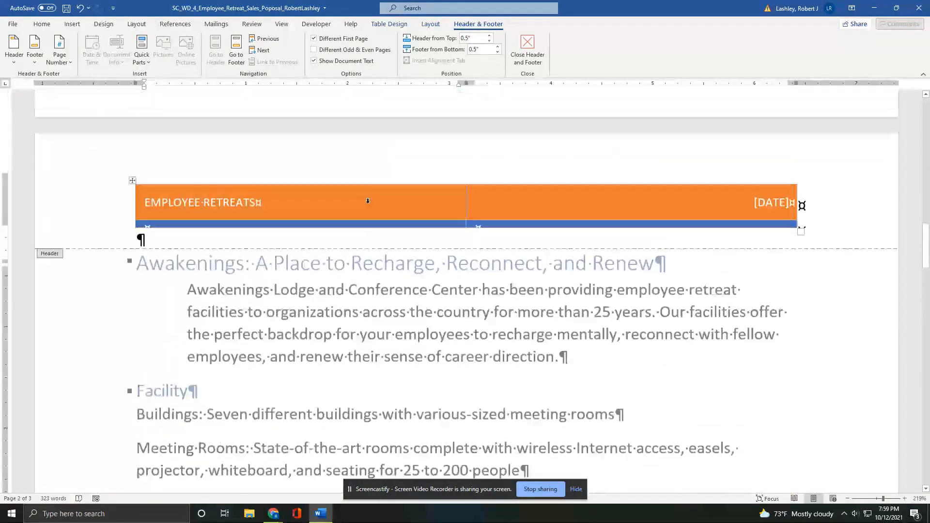
left_click(896, 7)
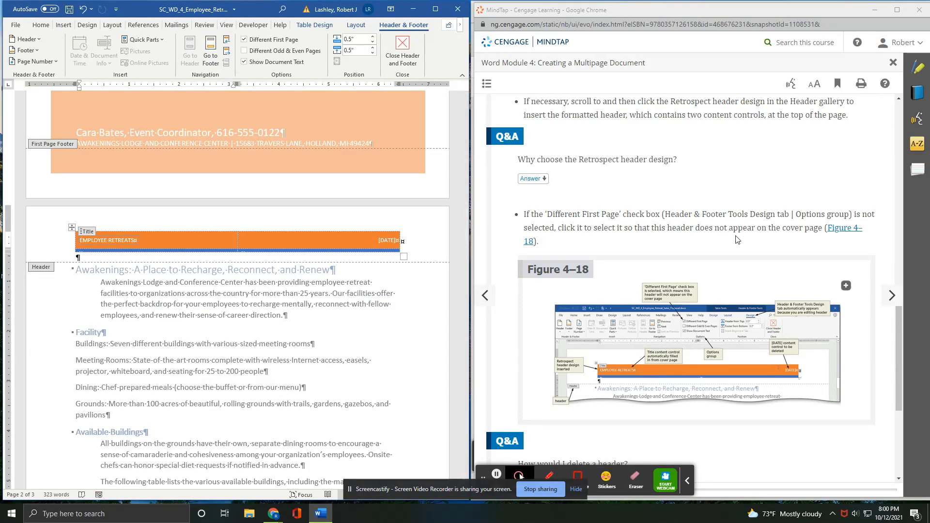
Advance the textbook to section WD 4-3f and delete the [DATE] content control from the document header.
scroll(813, 239, "down", 4)
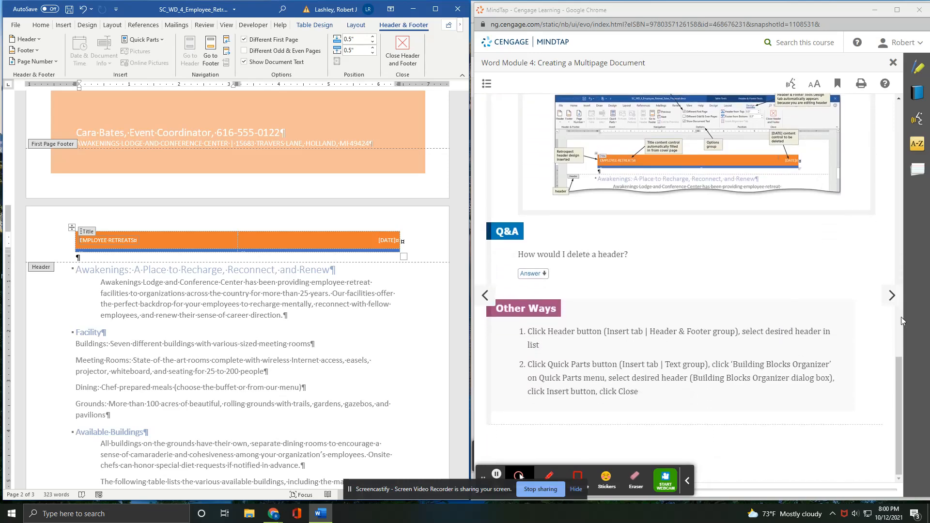
left_click(891, 295)
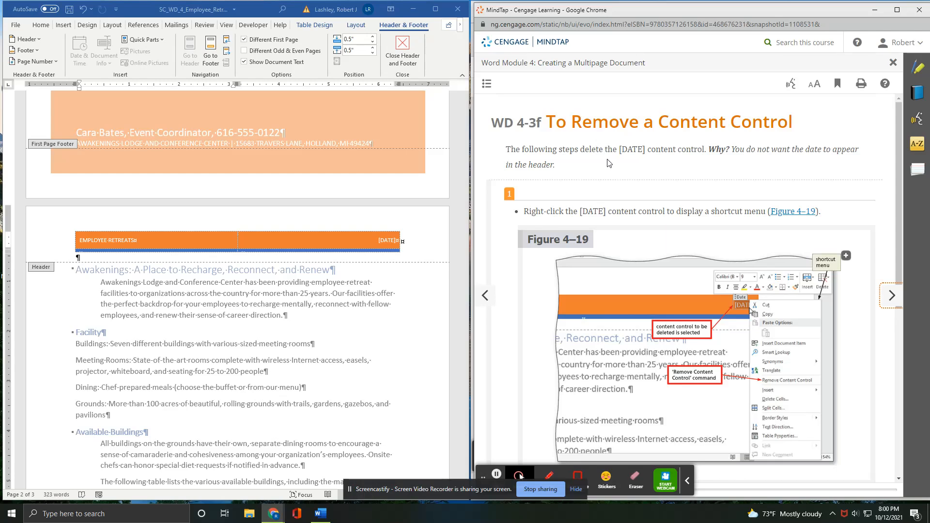
scroll(621, 165, "down", 2)
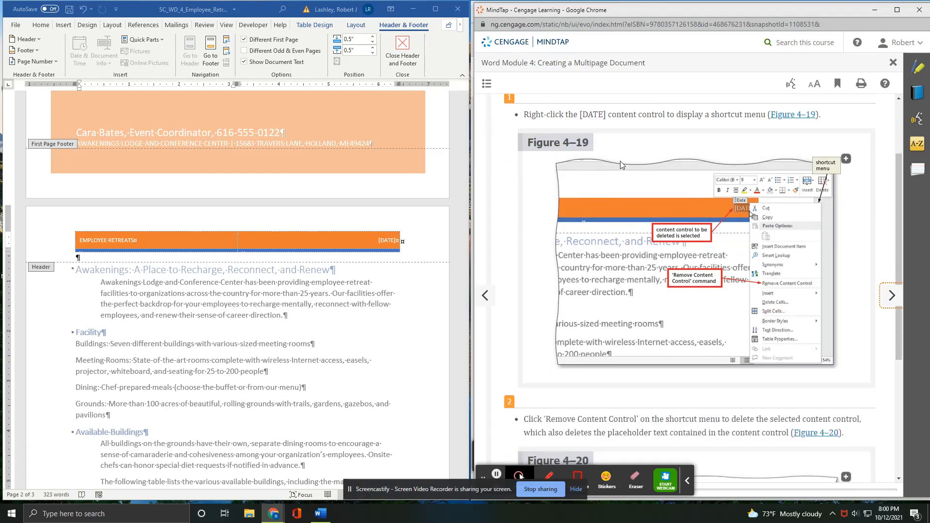
left_click(384, 241)
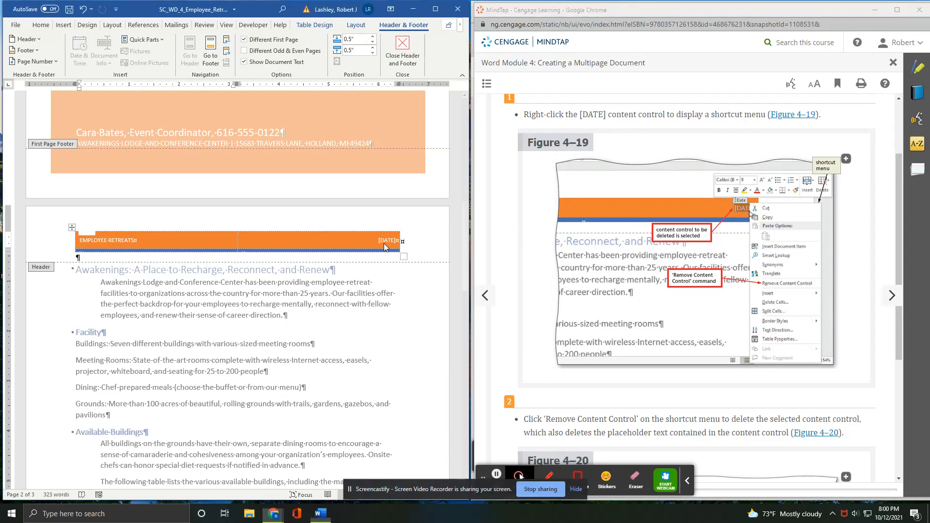
left_click(383, 241)
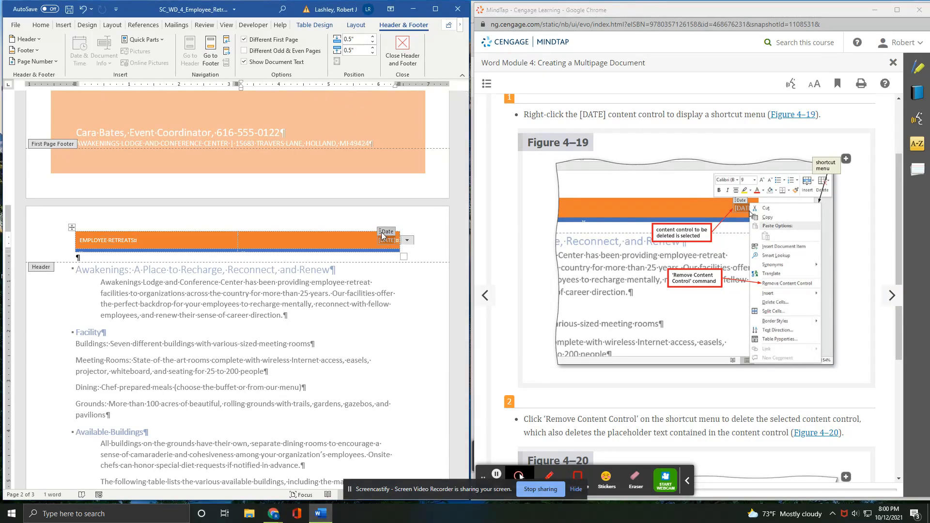
left_click(388, 232)
key("Delete")
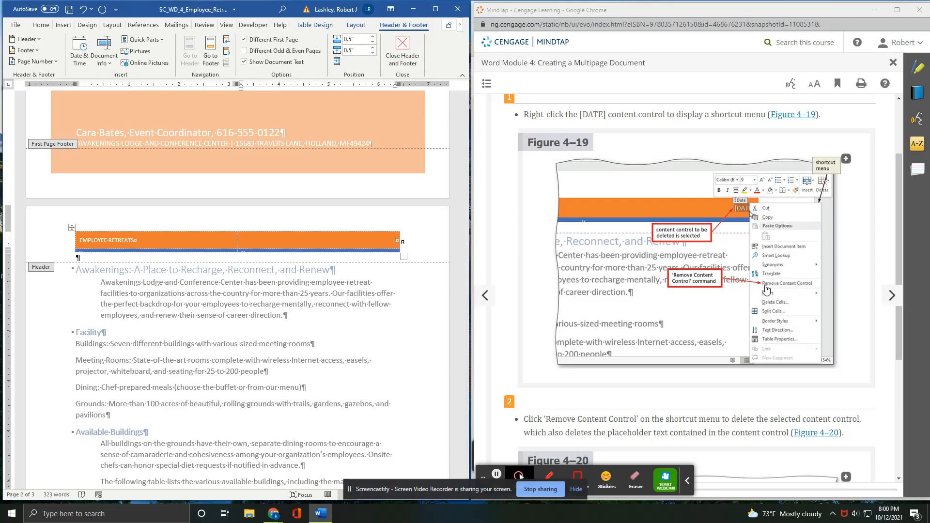
Advance the textbook to section WD 4-3g and go to the footer of the document's second page.
scroll(766, 289, "down", 4)
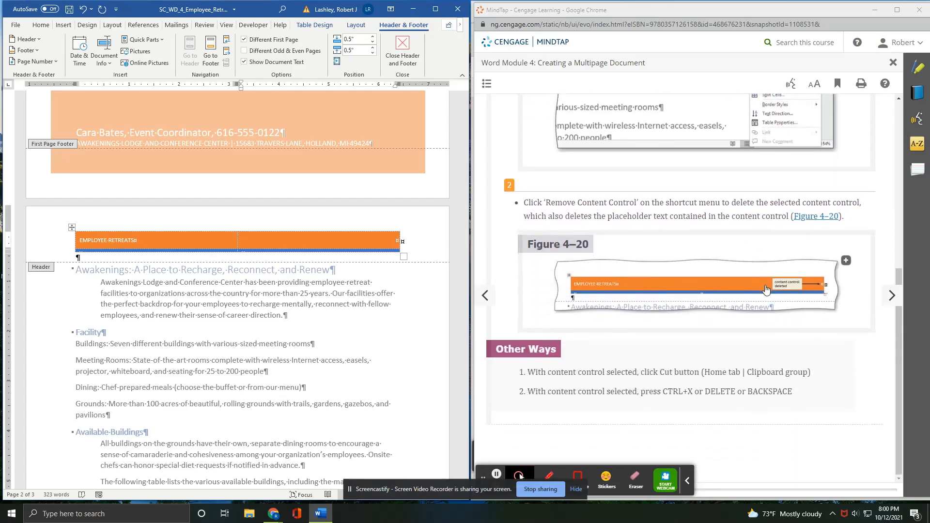
left_click(891, 295)
scroll(743, 238, "up", 5)
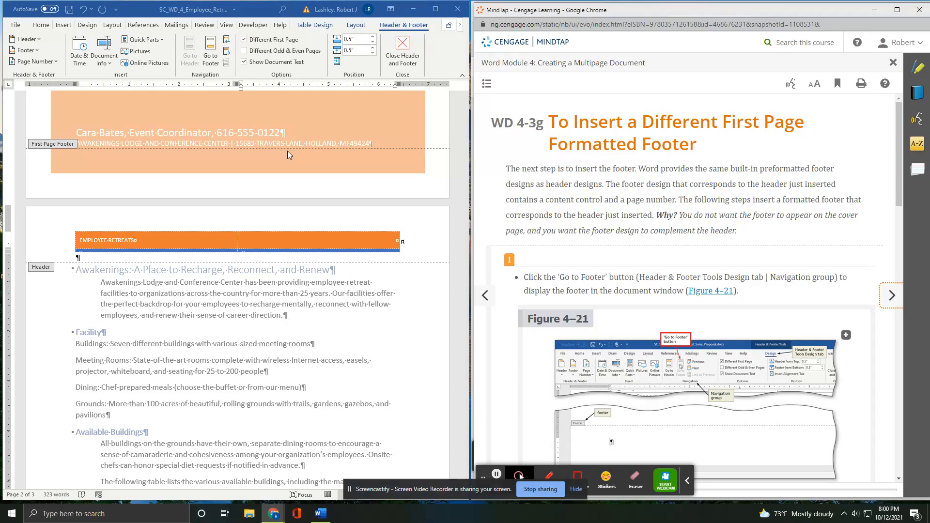
left_click(209, 59)
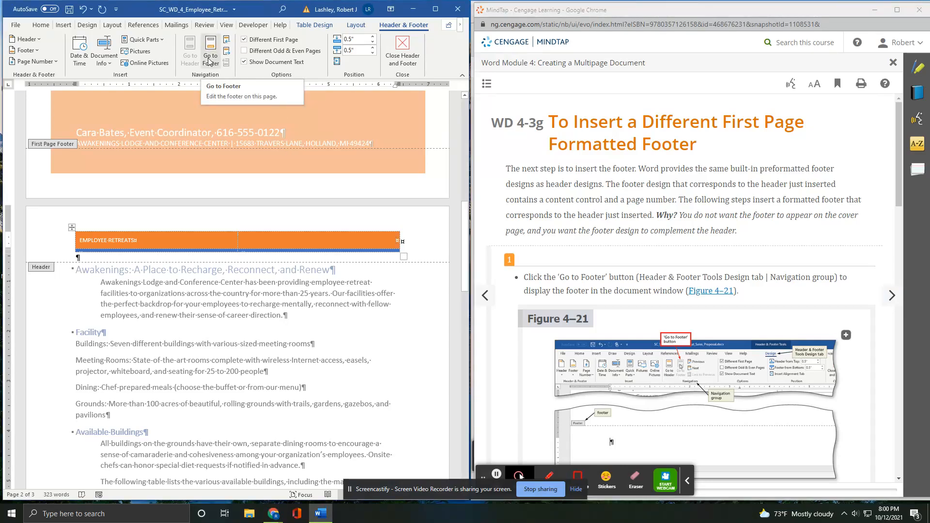
left_click(209, 59)
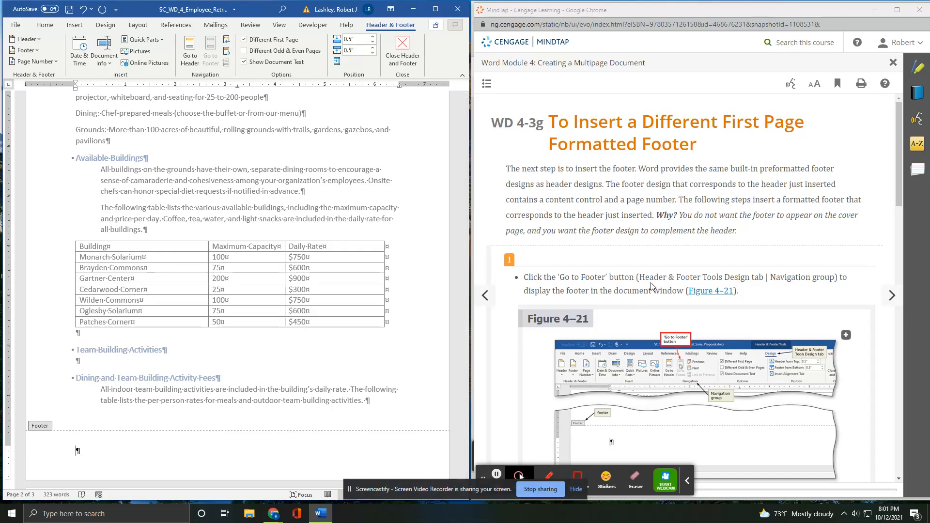
Read the textbook's footer instructions and insert the built-in Retrospect footer design on the page after the cover page.
scroll(690, 314, "down", 5)
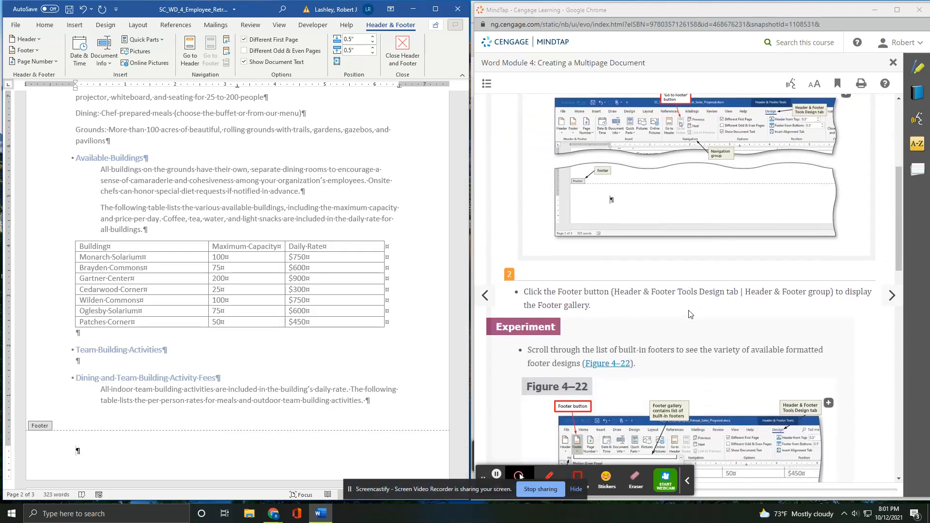
scroll(691, 314, "down", 1)
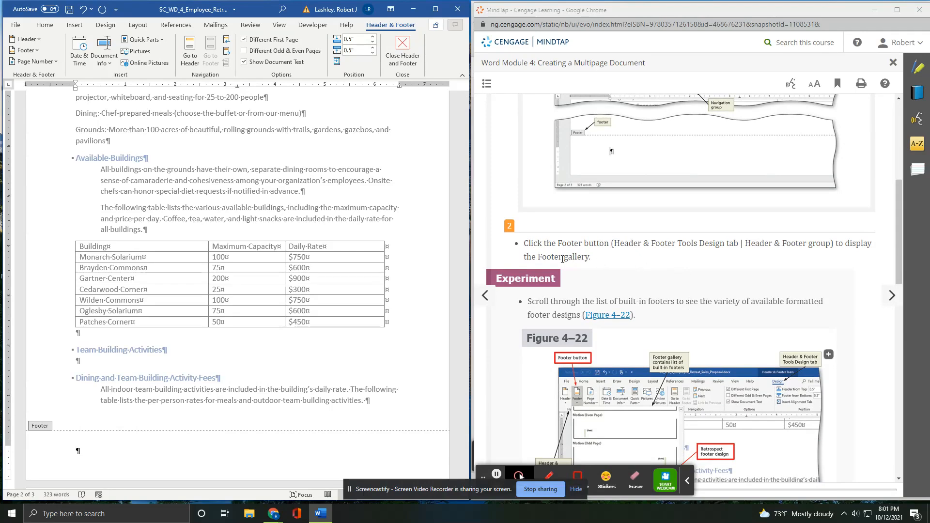
left_click(23, 50)
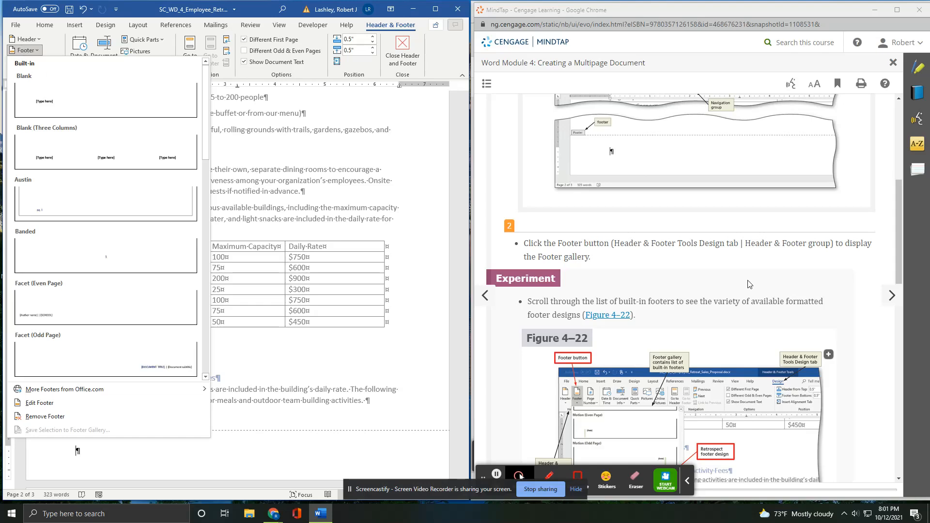
scroll(748, 285, "down", 4)
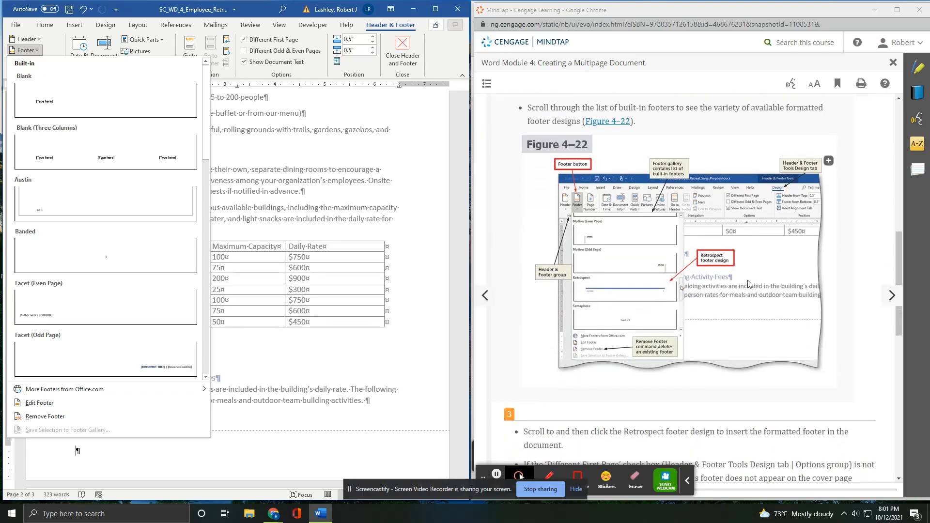
scroll(749, 284, "down", 1)
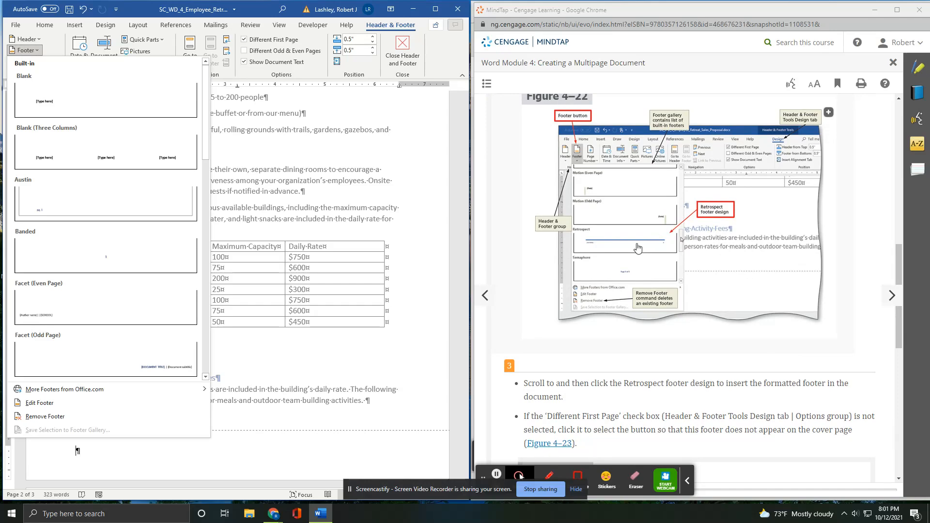
scroll(678, 315, "down", 1)
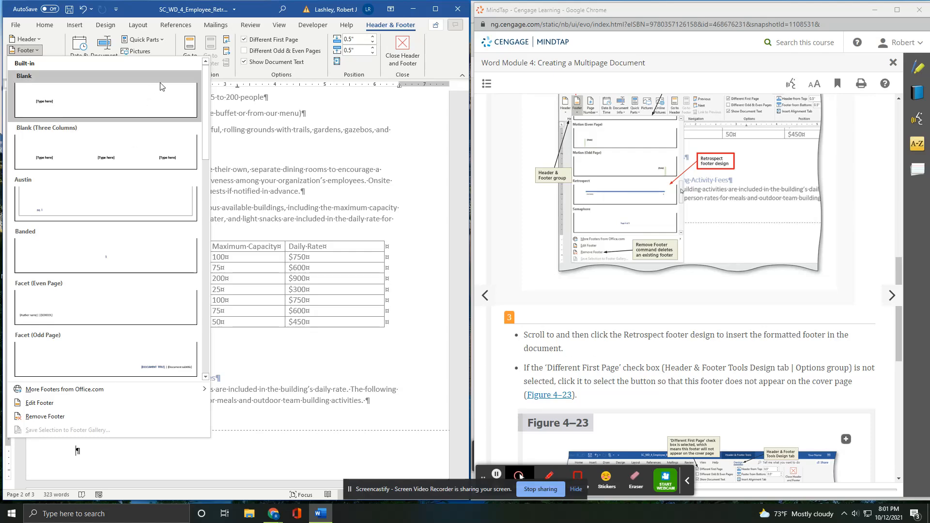
scroll(50, 319, "down", 6)
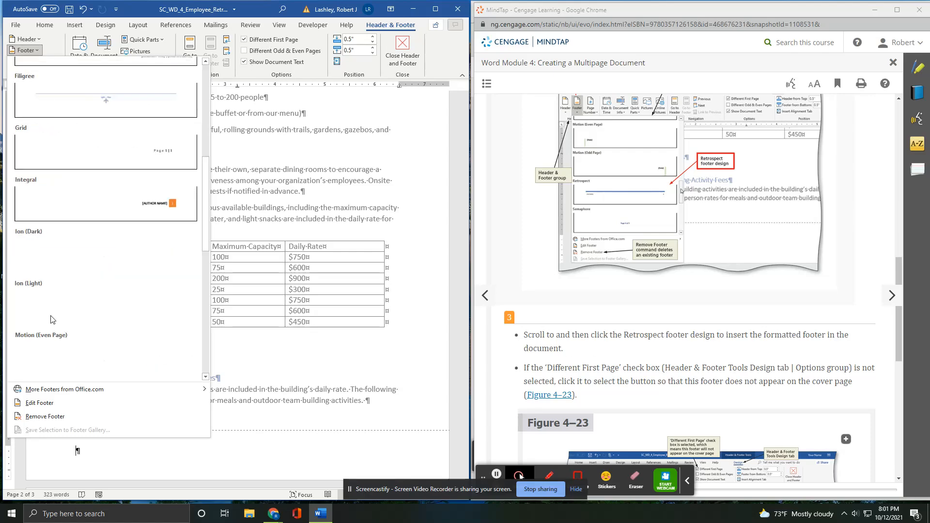
scroll(51, 317, "down", 3)
left_click(56, 309)
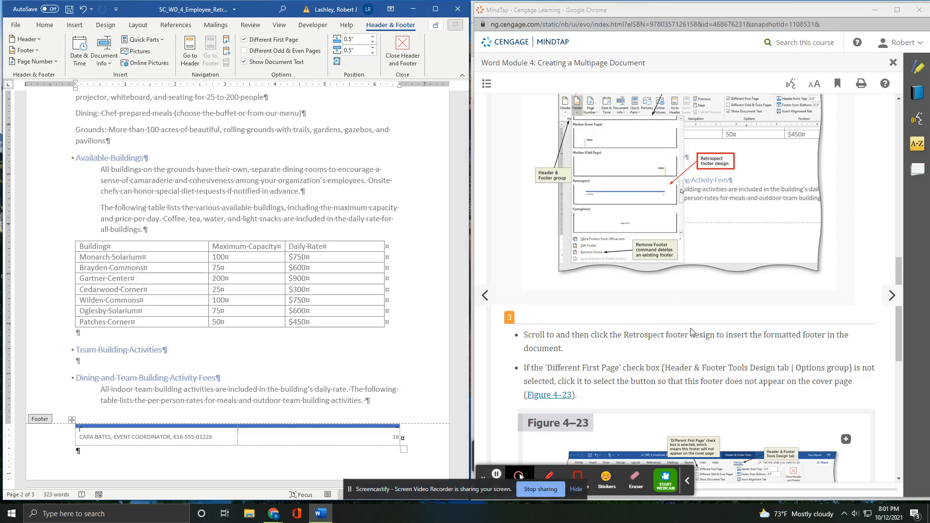
Read the rest of the footer section, then advance the textbook to section WD 4-3h on formatting page numbers.
scroll(690, 327, "down", 4)
scroll(690, 327, "down", 1)
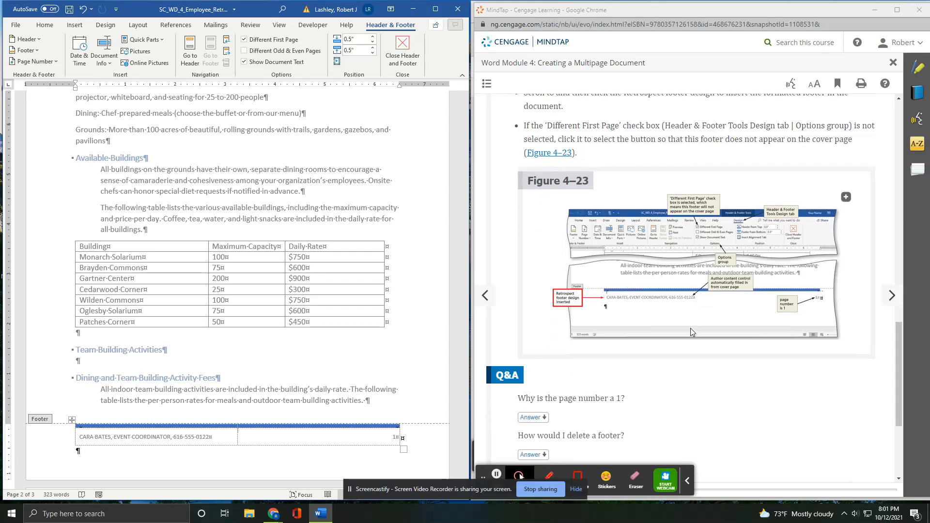
scroll(797, 347, "down", 4)
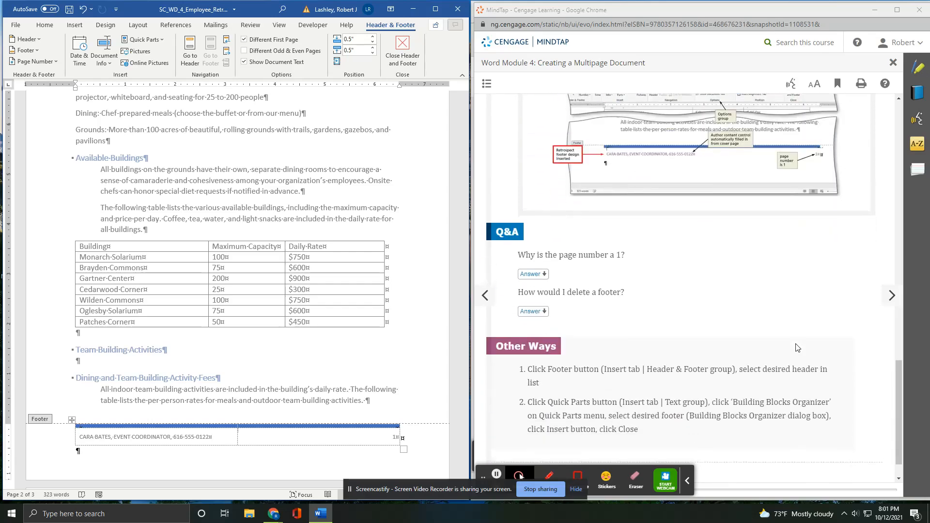
left_click(893, 297)
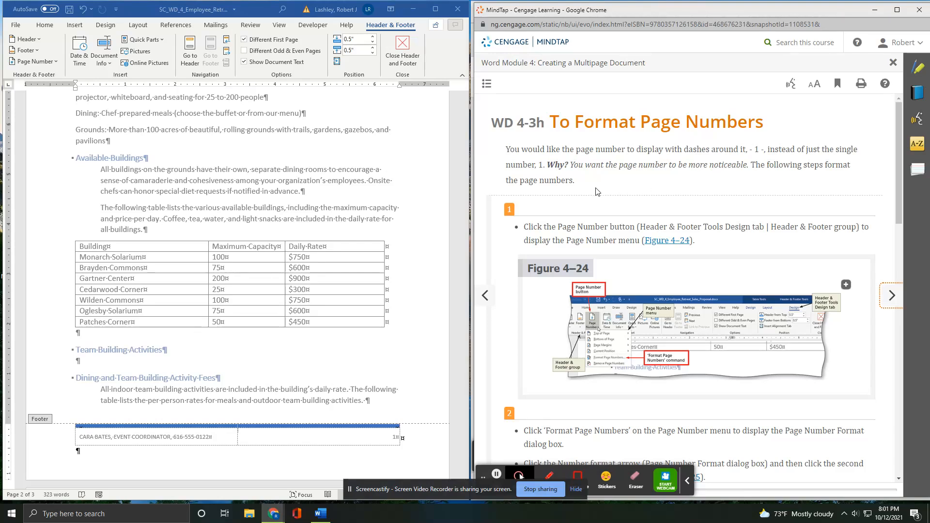
scroll(596, 191, "down", 1)
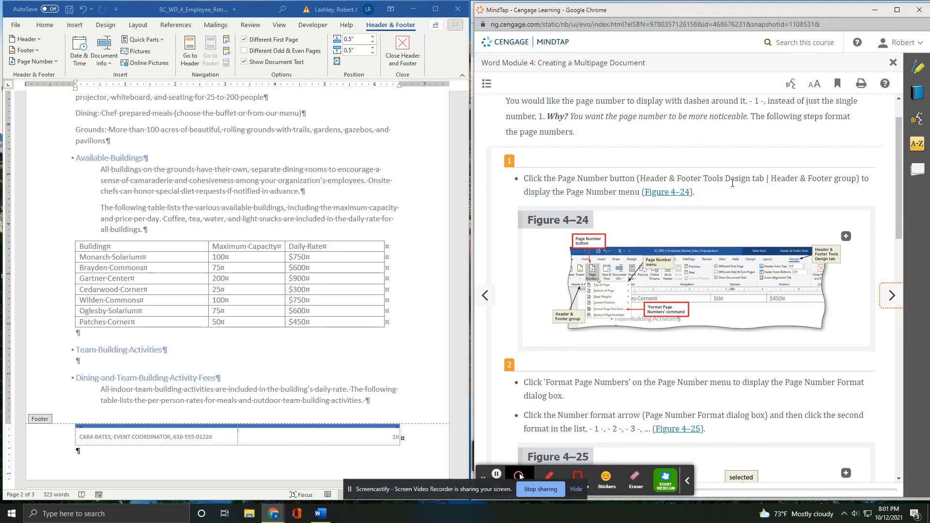
Change the footer's page number format to - 1 -, - 2 -, - 3 -, … following the textbook.
left_click(43, 63)
left_click(43, 63)
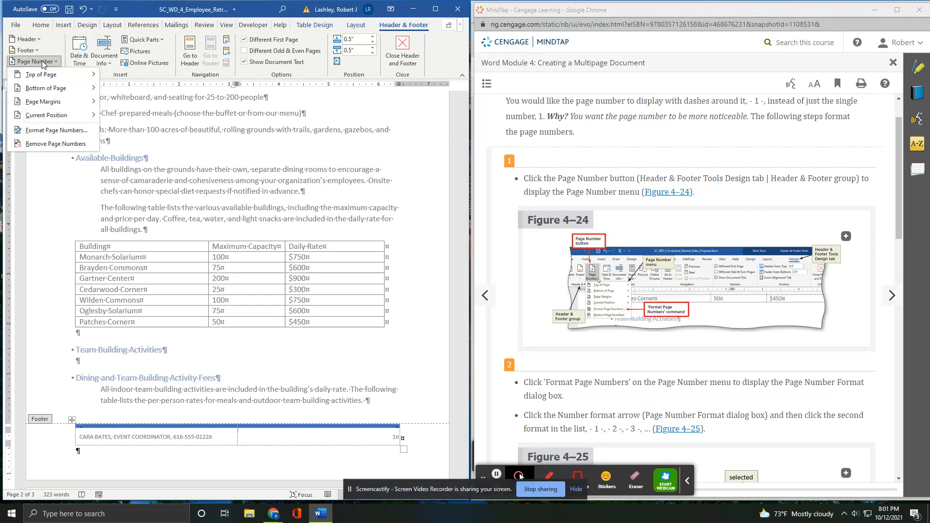
left_click(52, 131)
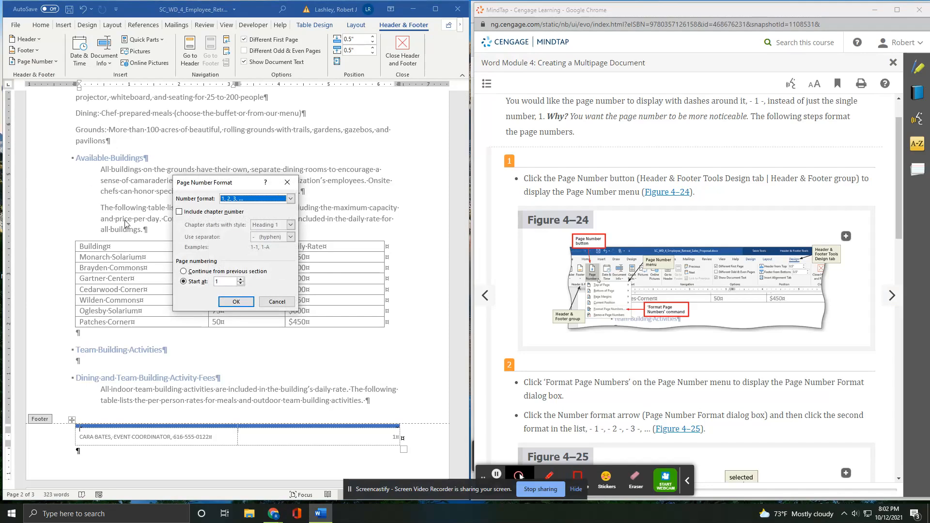
scroll(696, 255, "down", 3)
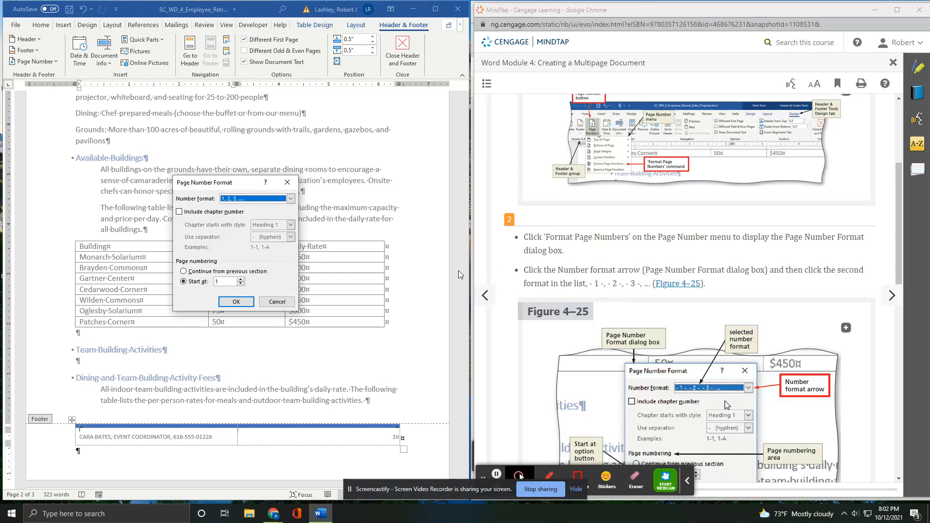
left_click(291, 199)
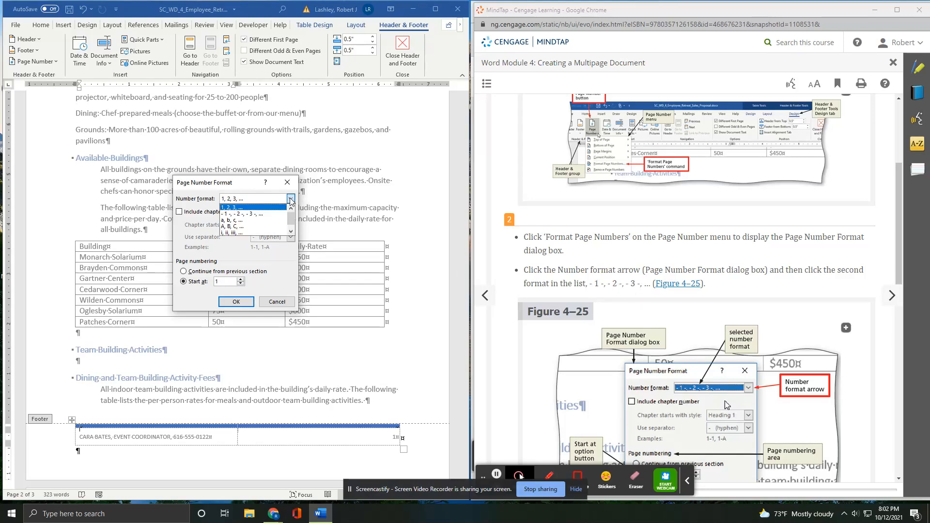
left_click(270, 214)
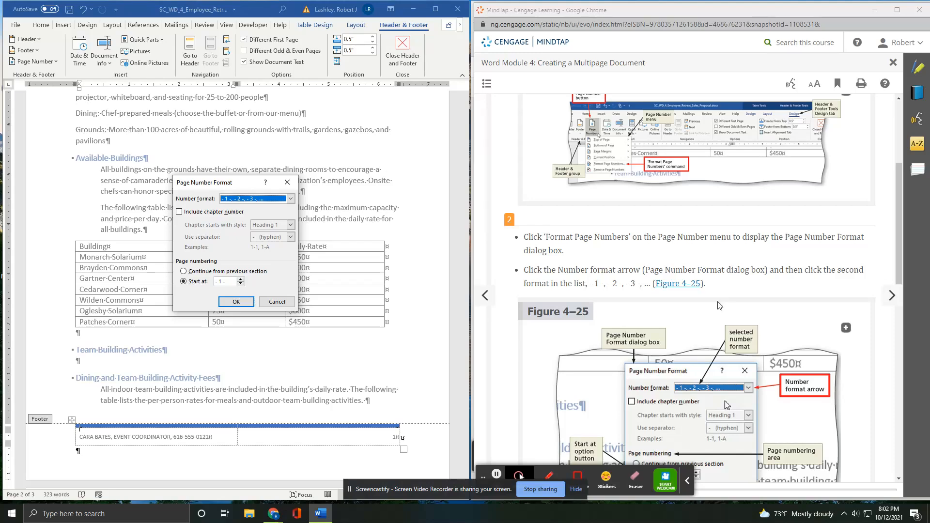
scroll(718, 302, "down", 4)
scroll(719, 305, "down", 2)
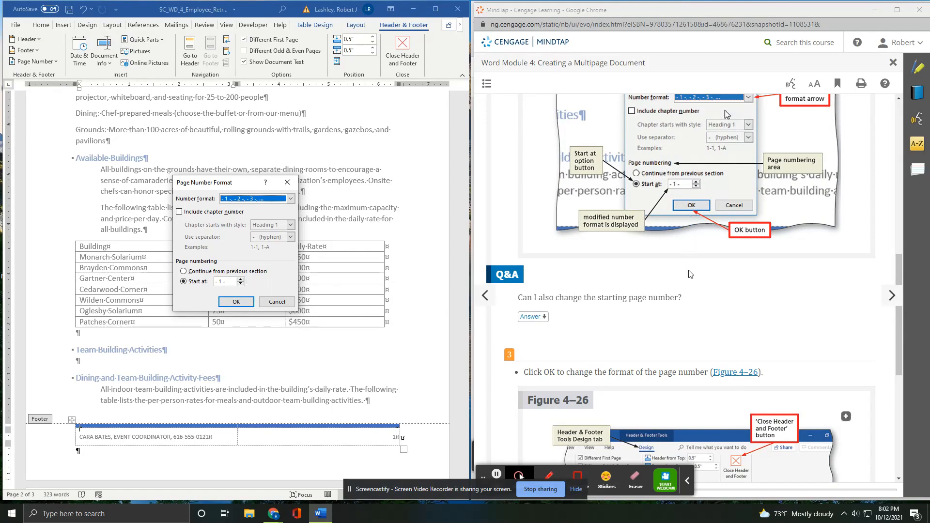
scroll(688, 237, "down", 3)
scroll(671, 257, "down", 2)
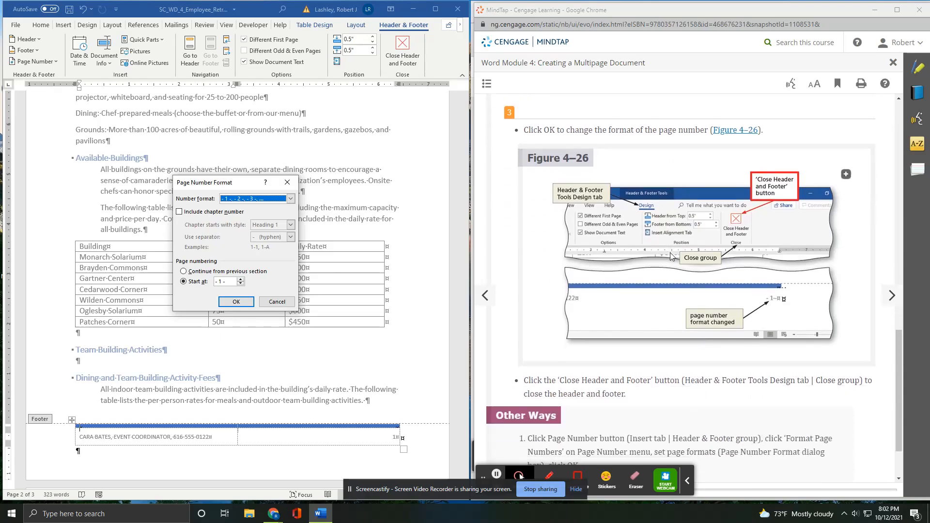
left_click(237, 301)
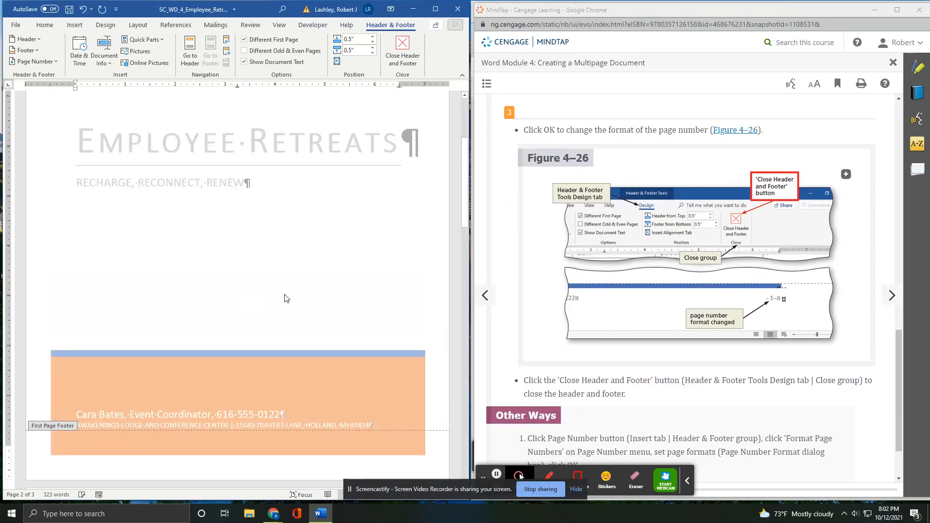
Check the page number in the second page's footer and close the header and footer.
scroll(335, 291, "down", 3)
scroll(336, 291, "down", 10)
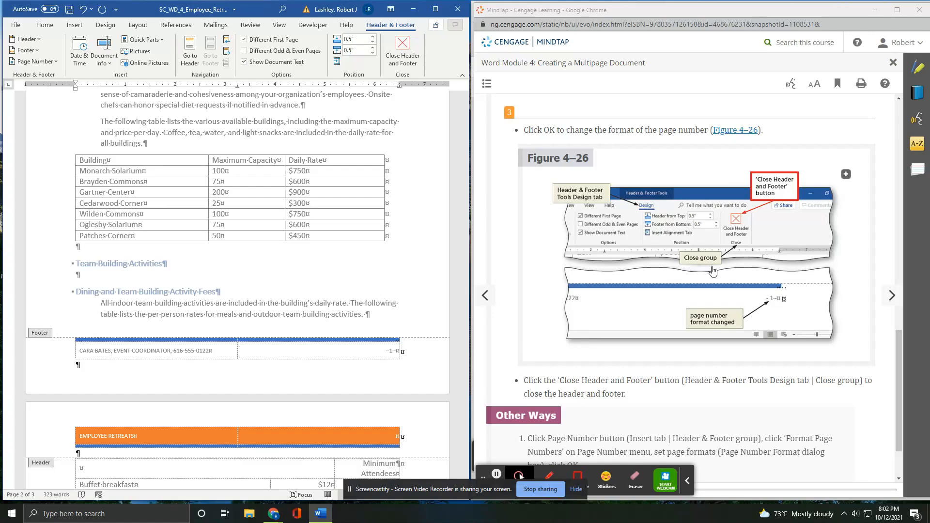
scroll(537, 290, "down", 2)
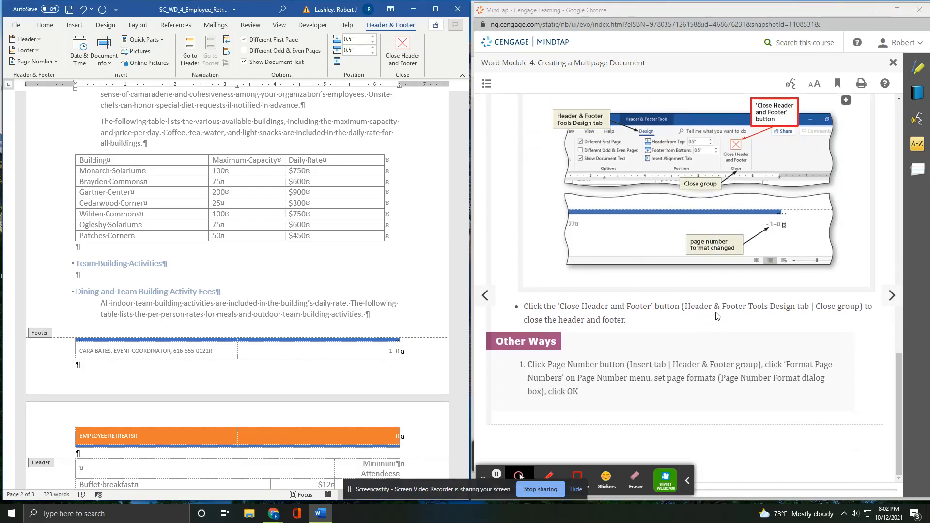
left_click(414, 52)
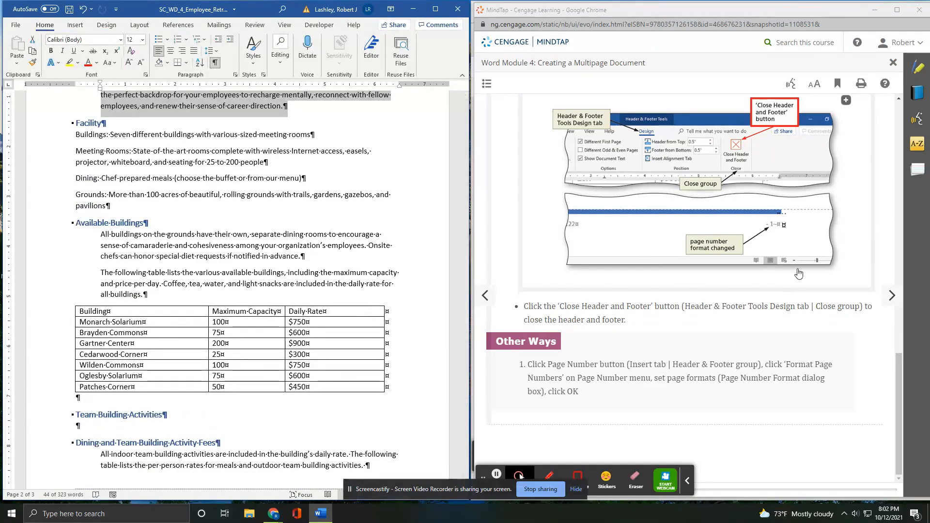
Advance the textbook to section WD 4-3i and go to the closing sentence below the fees table on the document's last page.
left_click(892, 297)
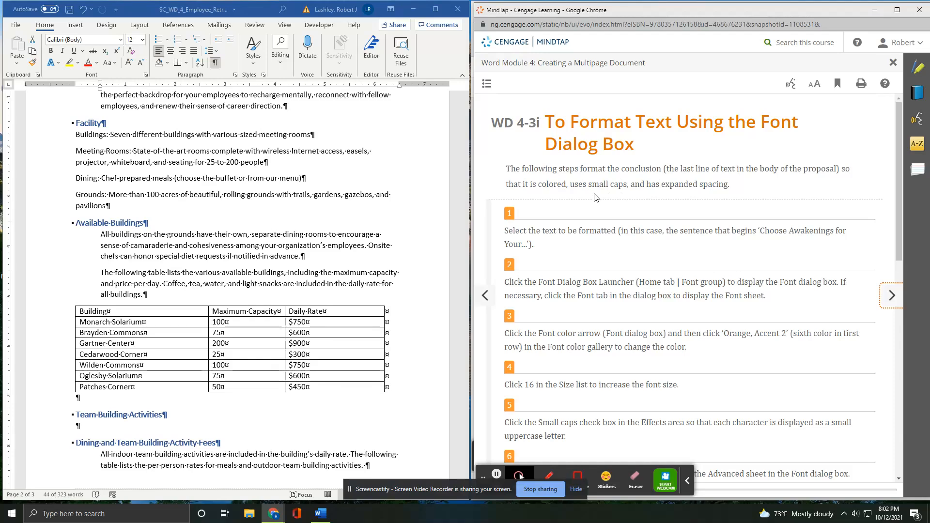
scroll(683, 198, "down", 2)
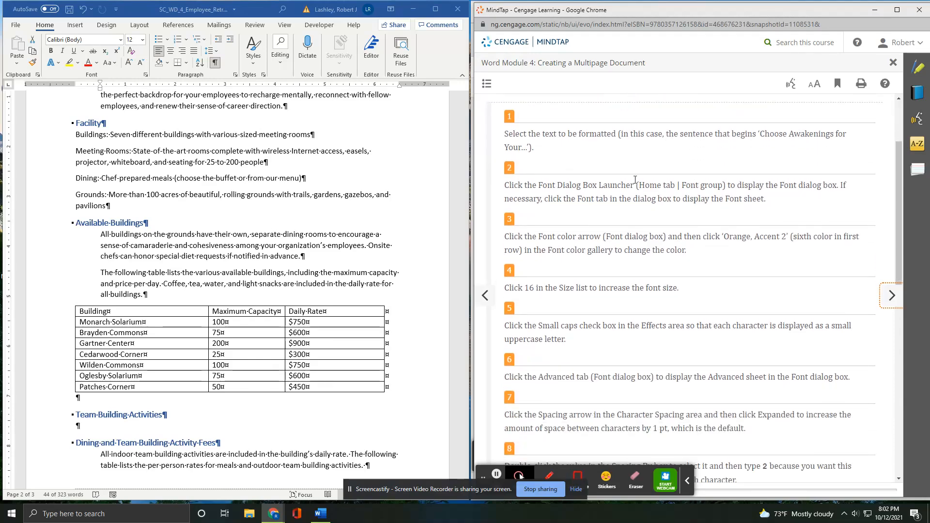
scroll(270, 232, "down", 6)
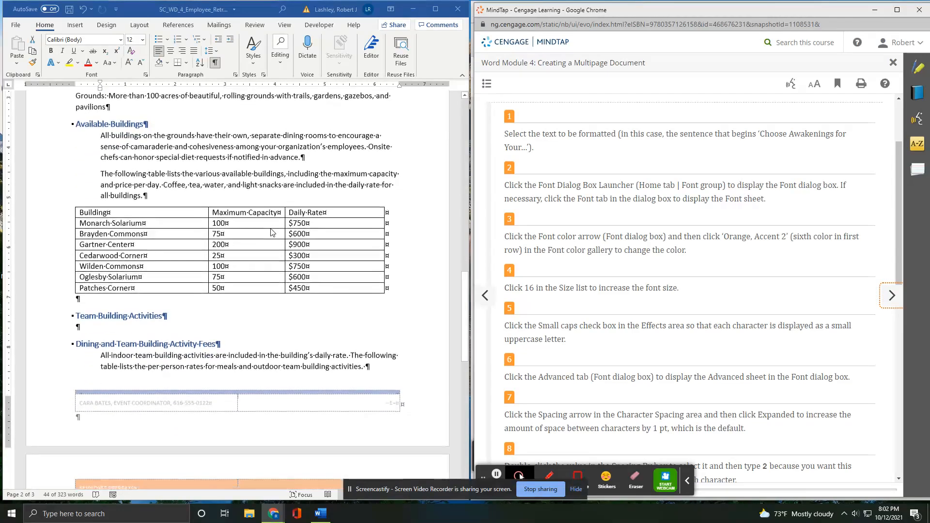
scroll(271, 233, "down", 9)
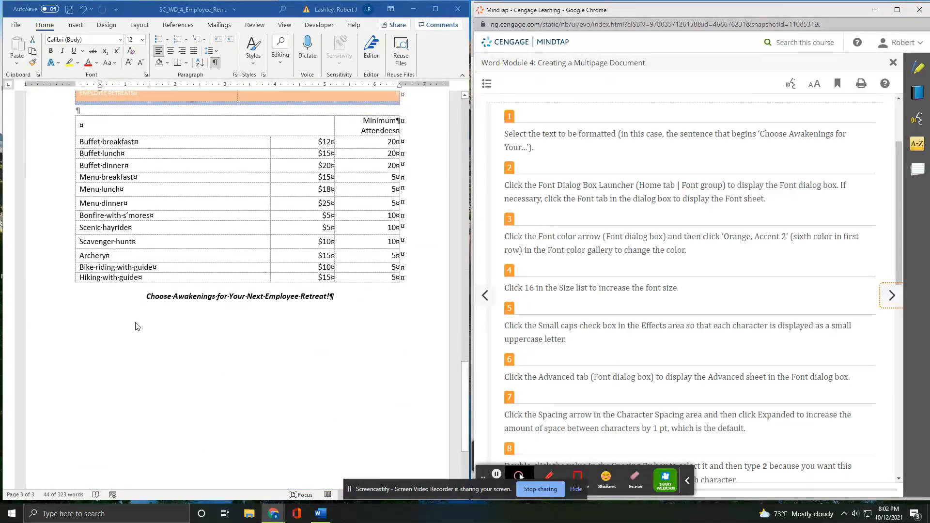
Select the sentence "Choose Awakenings for Your Next Employee Retreat!" and set its font color to Orange, Accent 2 in the Font dialog.
left_click(47, 299)
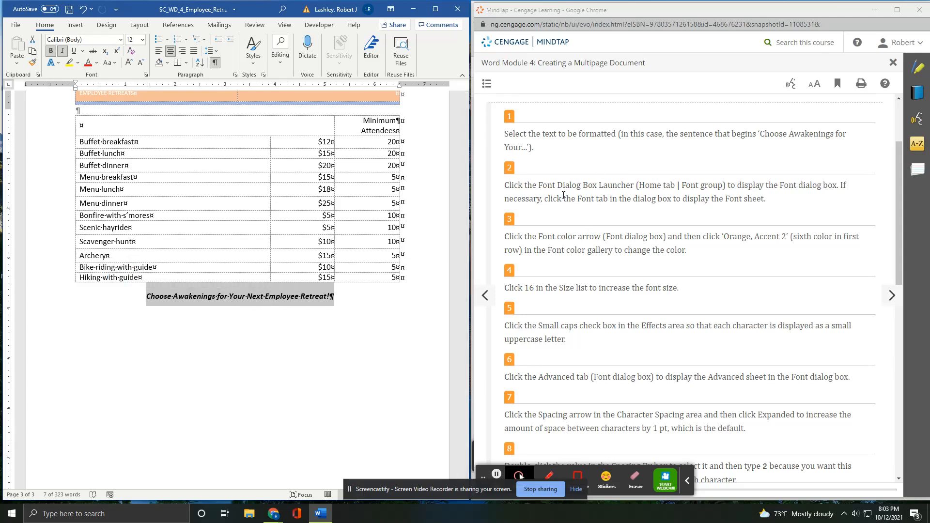
left_click(145, 76)
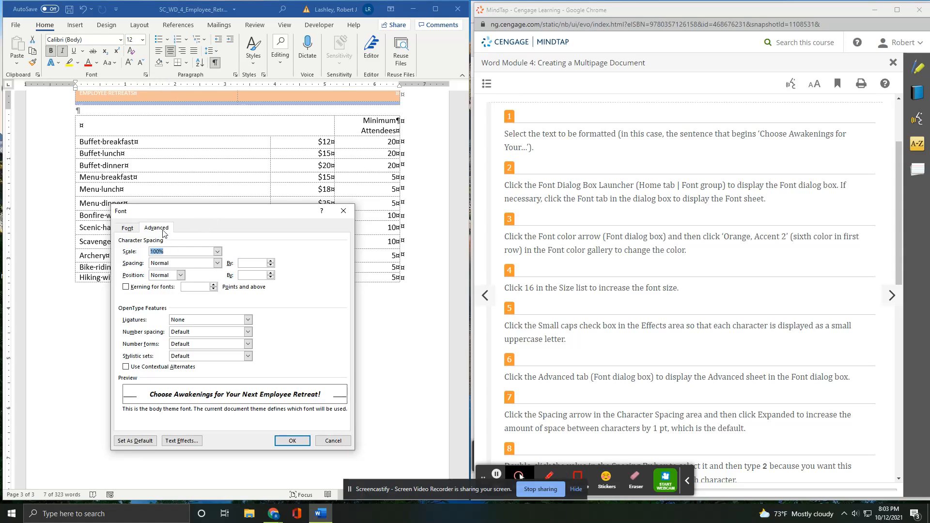
left_click(127, 229)
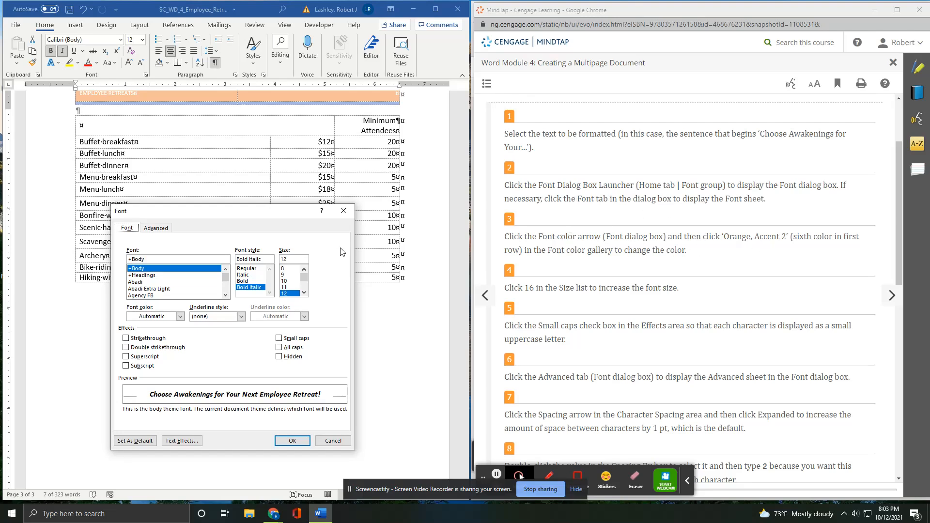
left_click(179, 316)
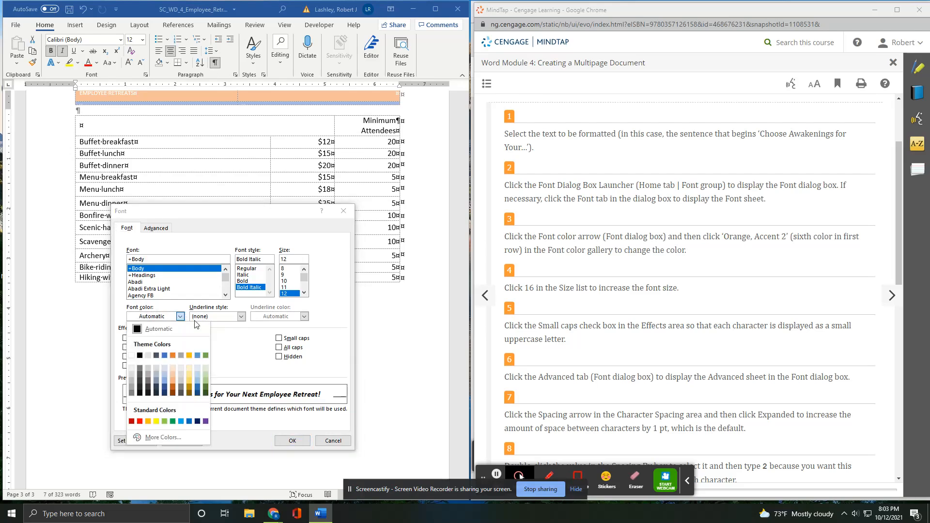
left_click(172, 356)
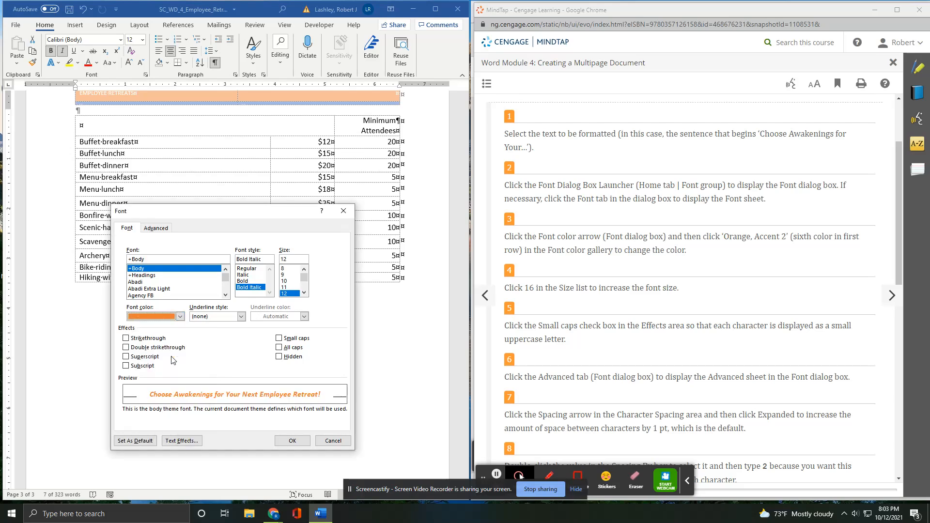
Set the closing sentence's font size to 16 and turn on the Small caps effect.
left_click(303, 292)
left_click(303, 292)
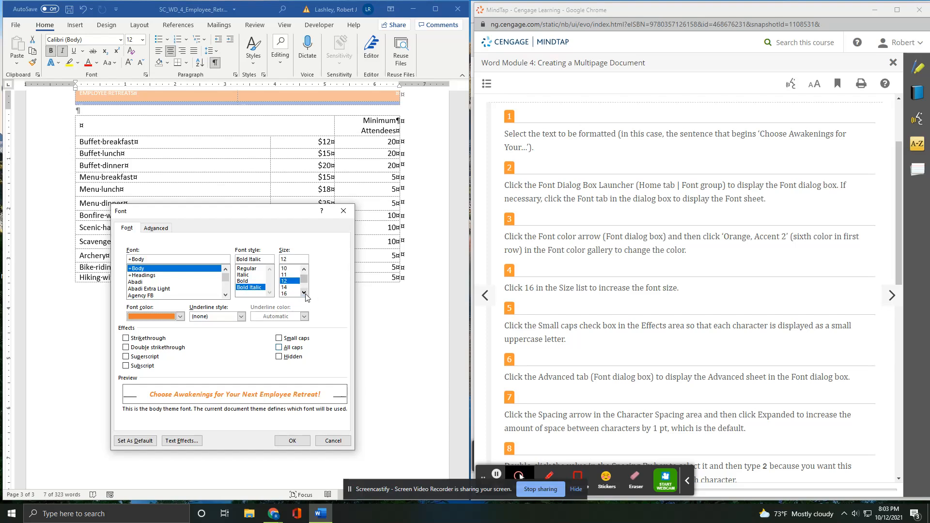
left_click(289, 294)
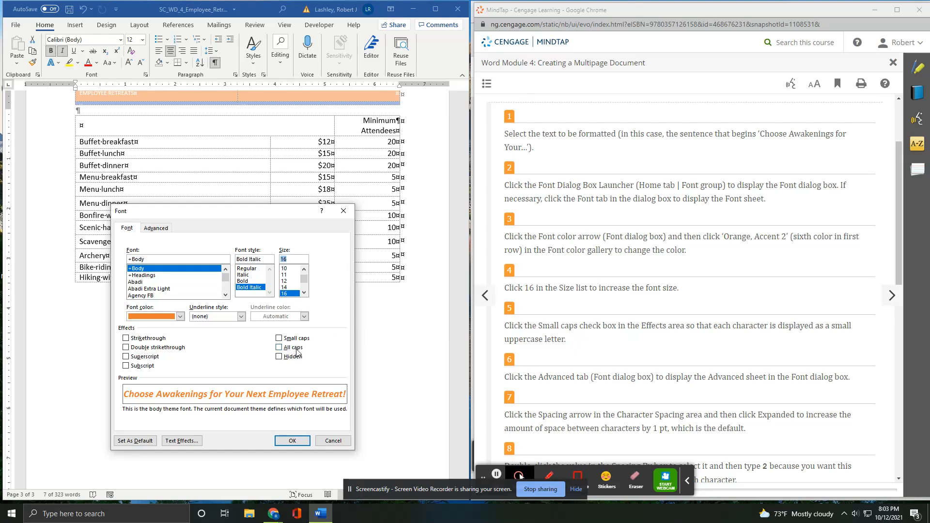
left_click(279, 338)
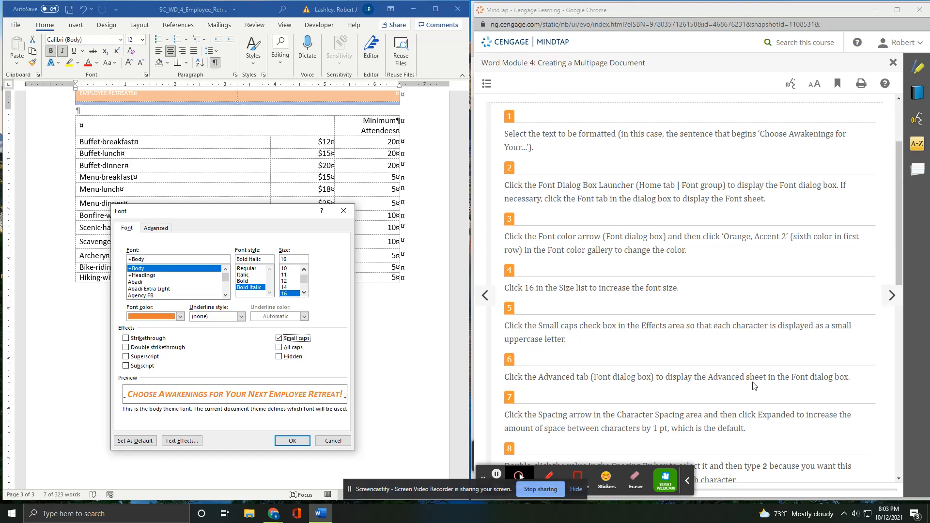
Set the closing sentence's character spacing to Expanded by 2 pt and apply the font changes.
scroll(753, 385, "down", 2)
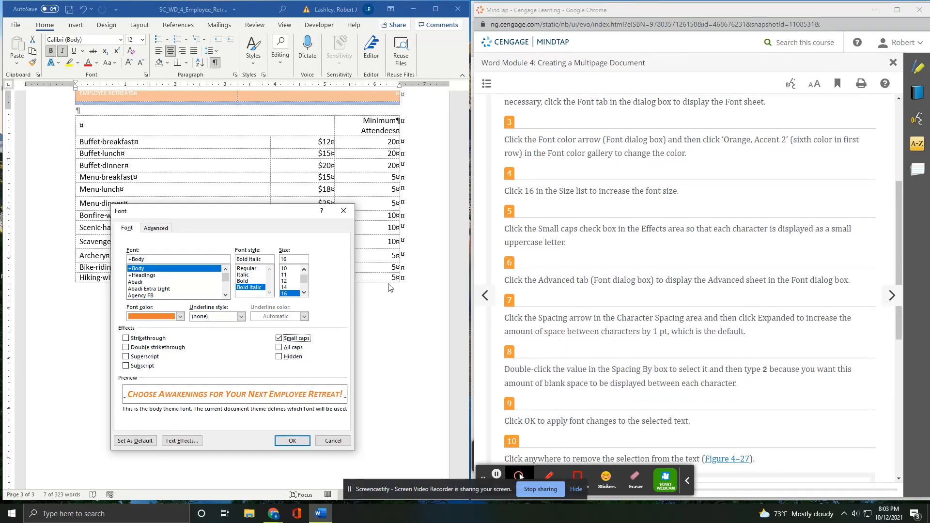
left_click(157, 228)
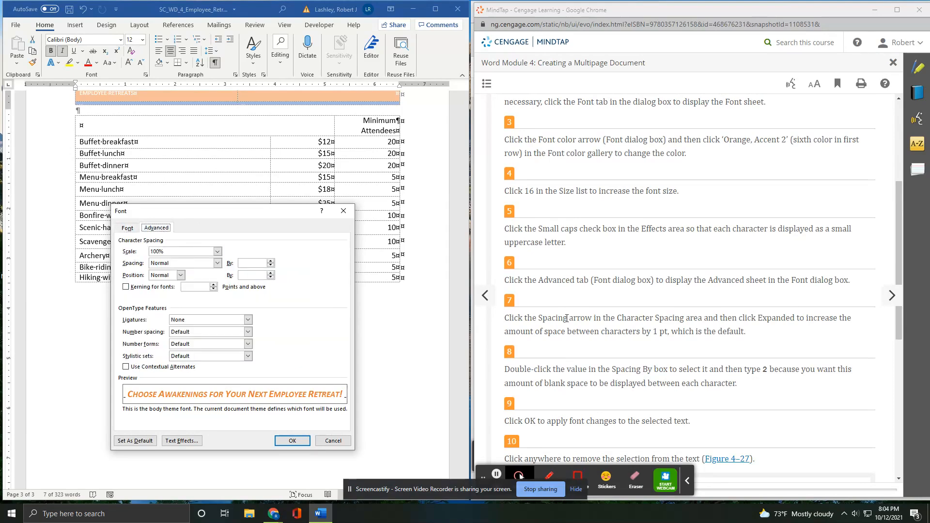
left_click(216, 263)
left_click(209, 279)
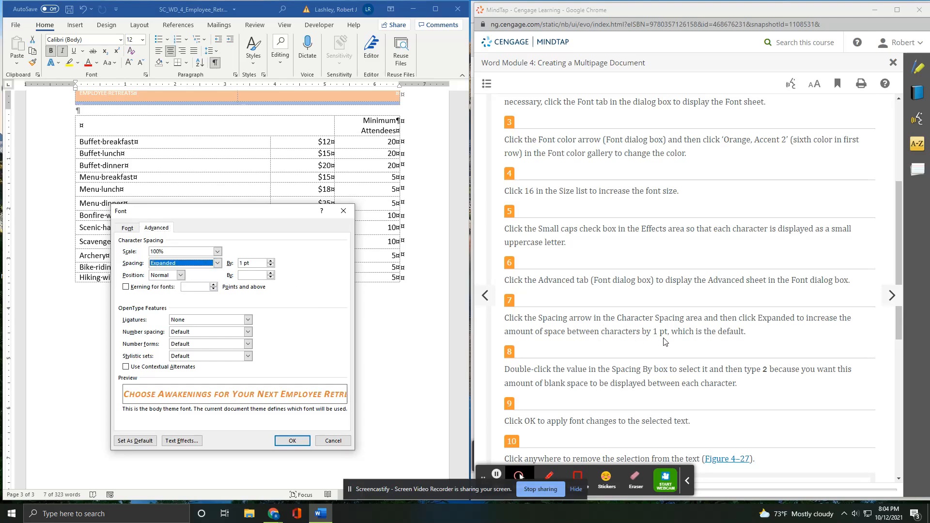
left_click(241, 263)
scroll(736, 377, "down", 1)
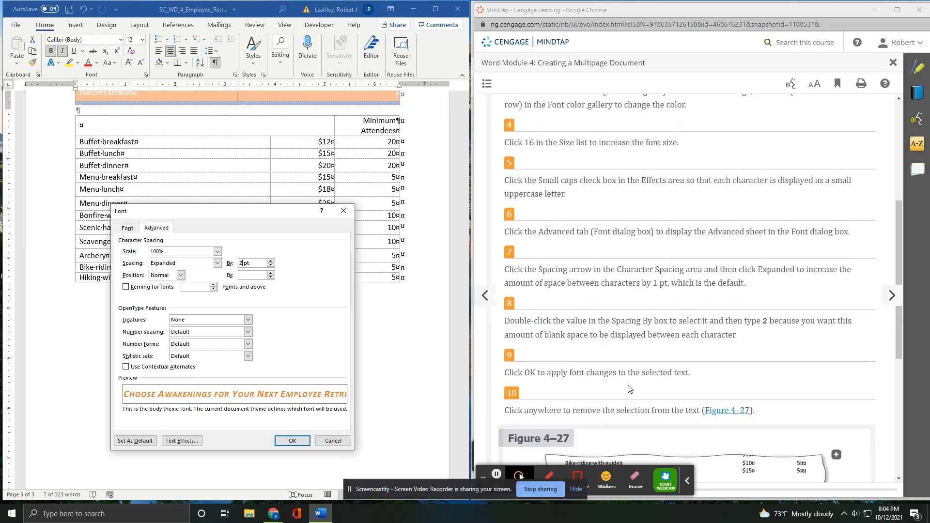
left_click(283, 441)
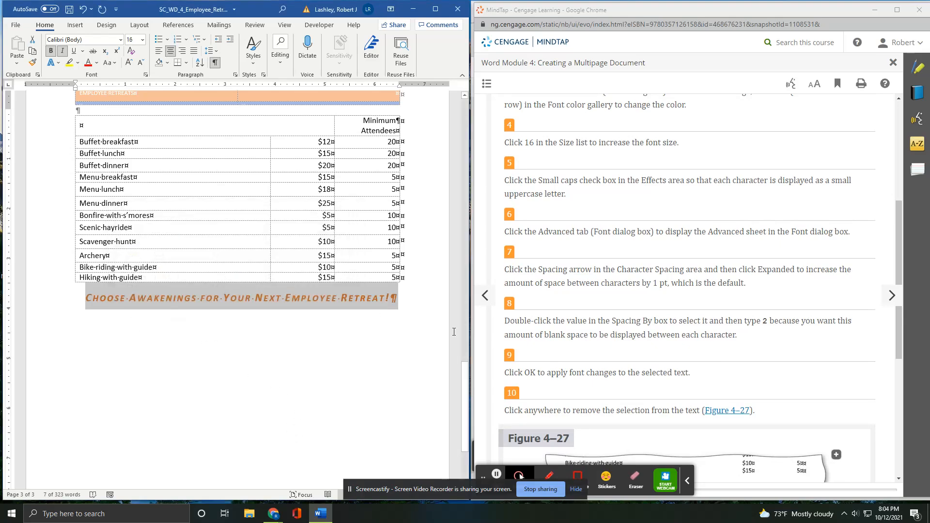
Save the sales proposal again under the same file name in the same location.
scroll(673, 368, "down", 4)
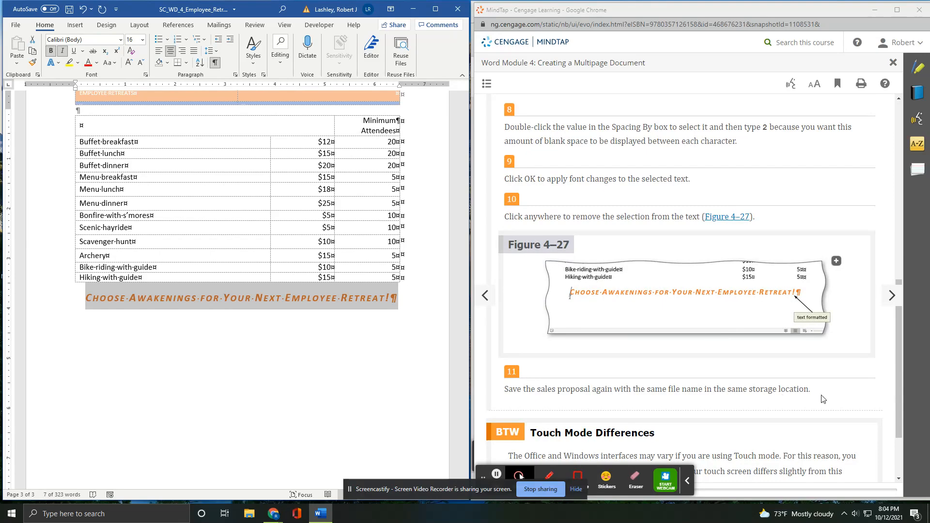
left_click(70, 10)
scroll(649, 304, "down", 2)
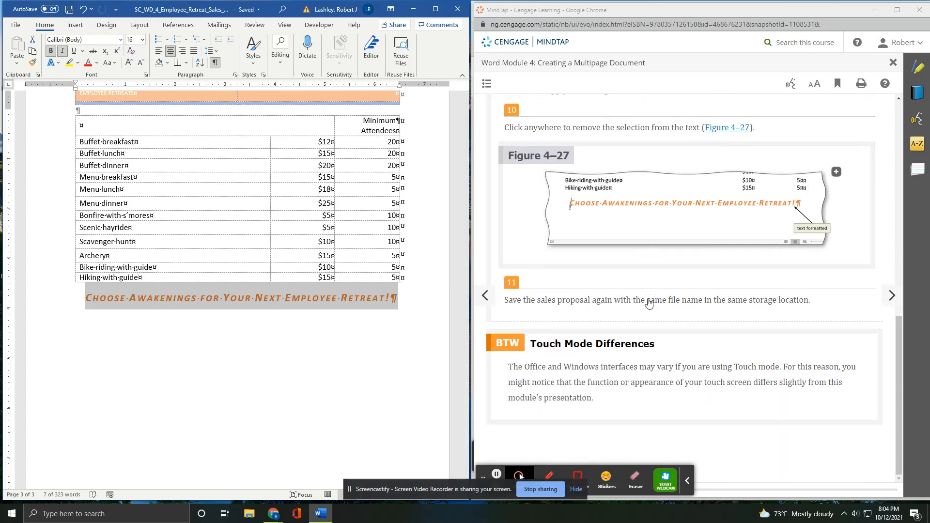
Advance the textbook to section WD 4-4a and read the first instructions on selecting a predefined bullet character.
left_click(892, 296)
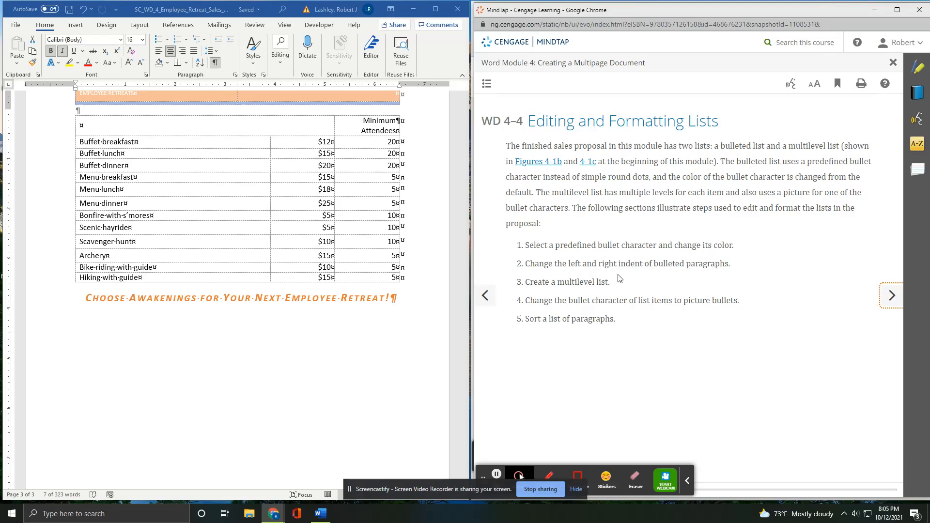
left_click(895, 301)
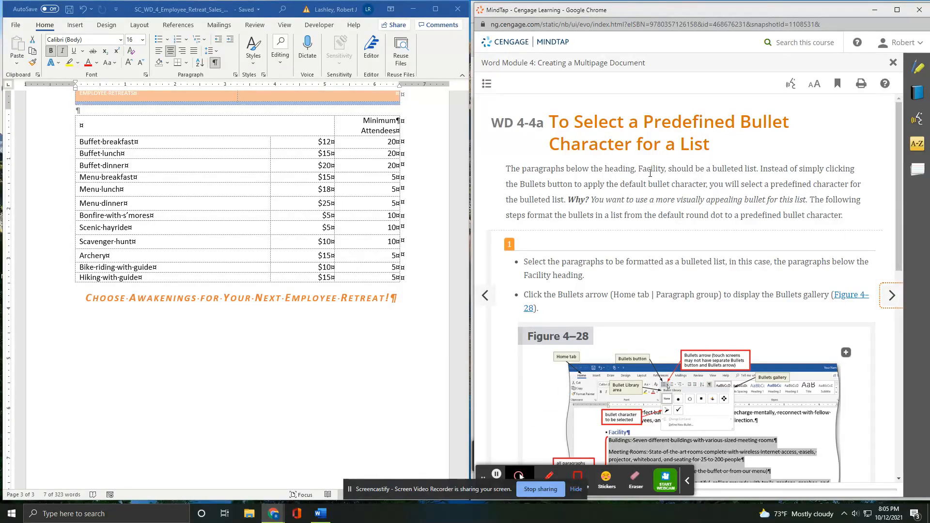
scroll(611, 228, "down", 3)
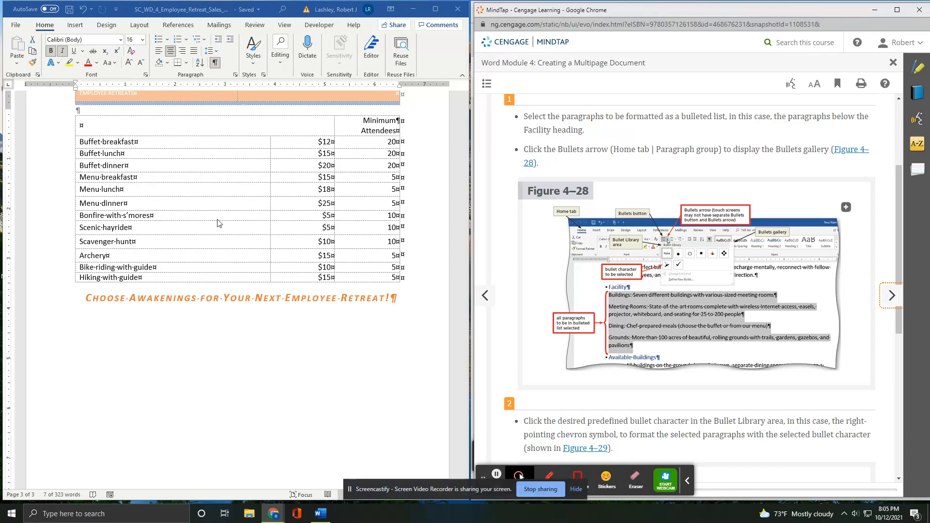
Format the four paragraphs below the Facility heading, from Buildings to Grounds, as a bulleted list with the right-pointing chevron symbol from the Bullet Library.
scroll(148, 202, "up", 10)
scroll(147, 202, "up", 7)
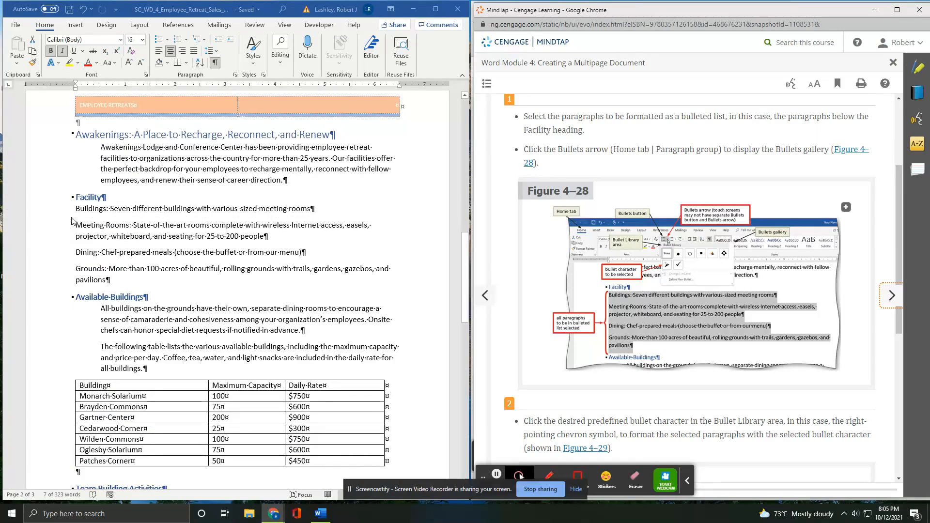
left_click(82, 212)
double_click(51, 239)
left_click_drag(51, 239, 46, 283)
left_click(44, 213)
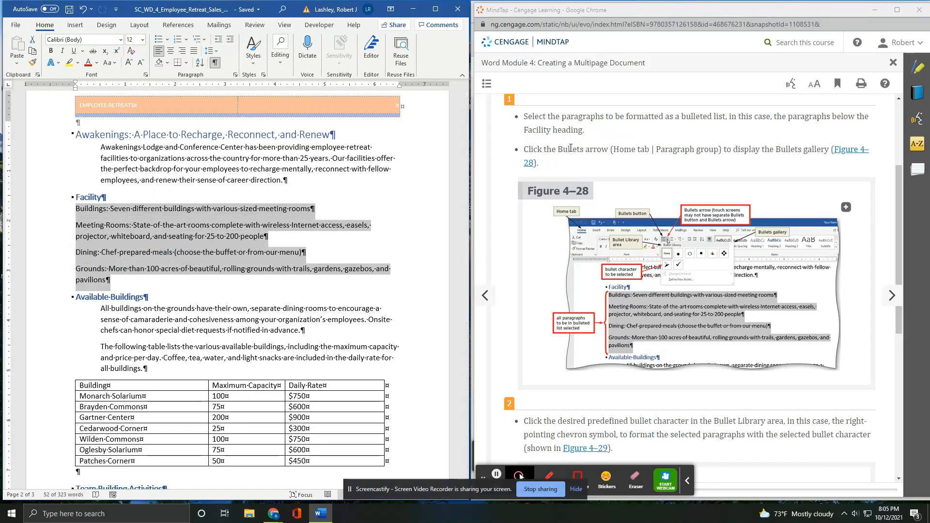
left_click(168, 40)
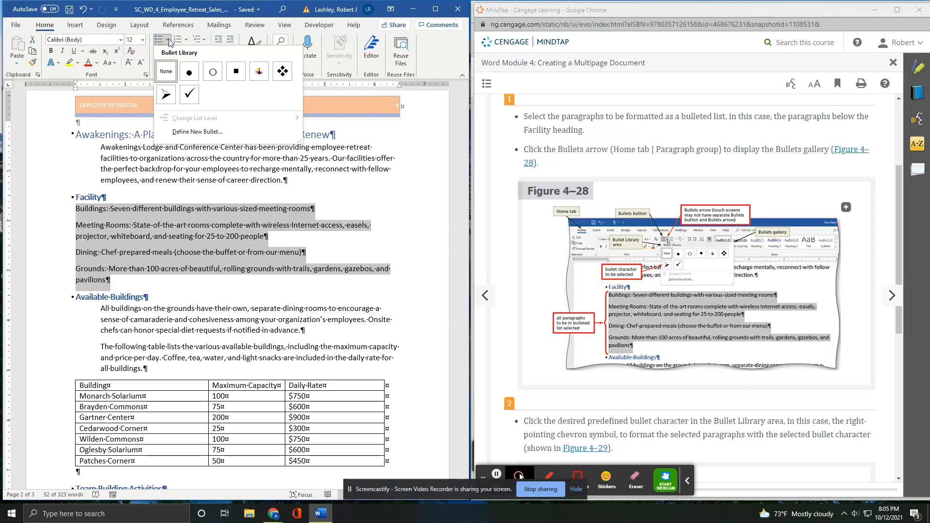
scroll(567, 234, "down", 2)
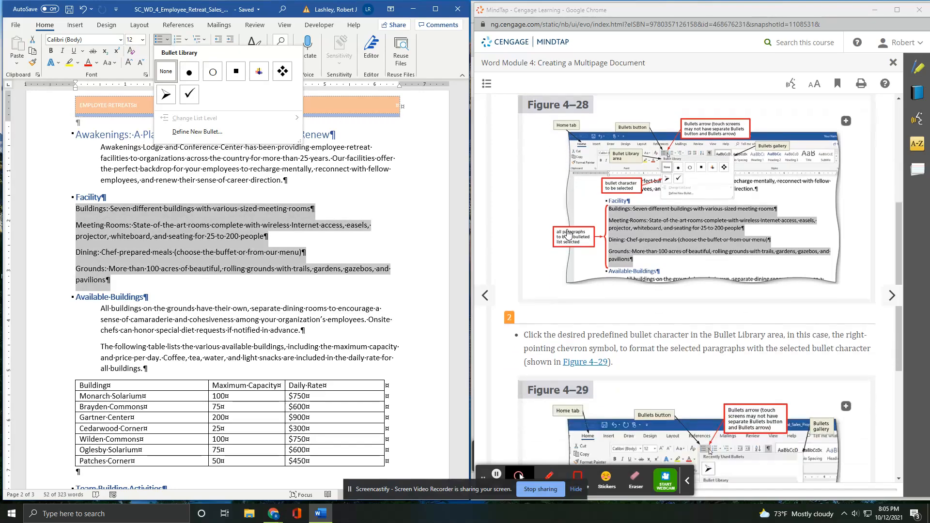
scroll(567, 234, "down", 2)
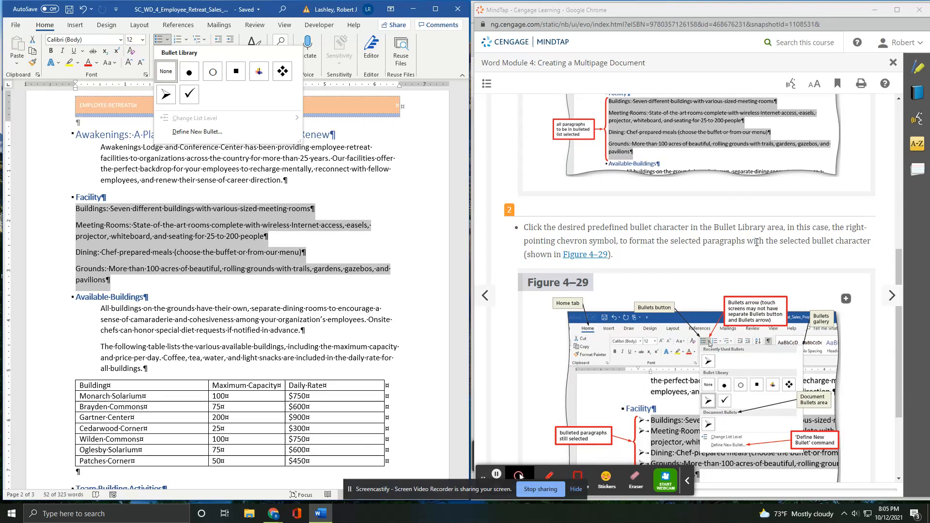
scroll(756, 242, "down", 1)
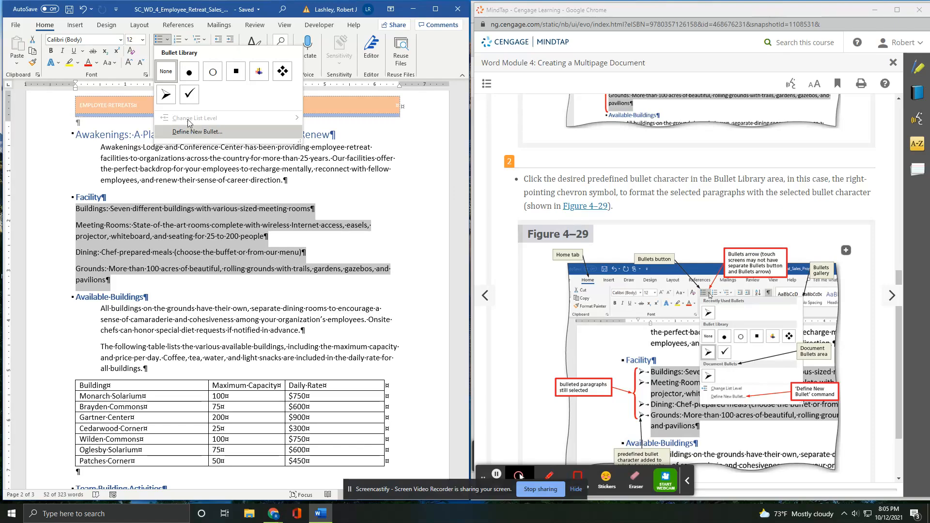
left_click(165, 95)
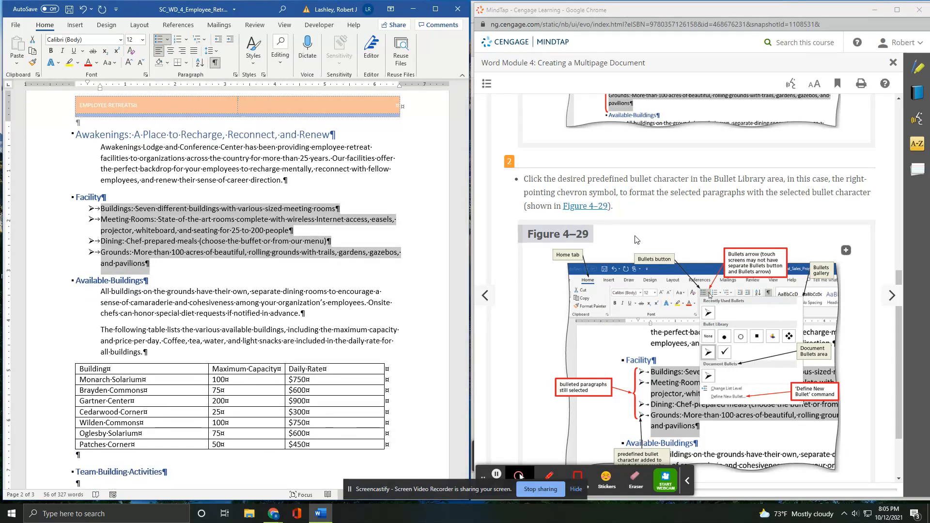
Compare the bulleted list with Figure 4–29 and advance the textbook to section WD 4-4b on bullet color.
scroll(635, 236, "down", 2)
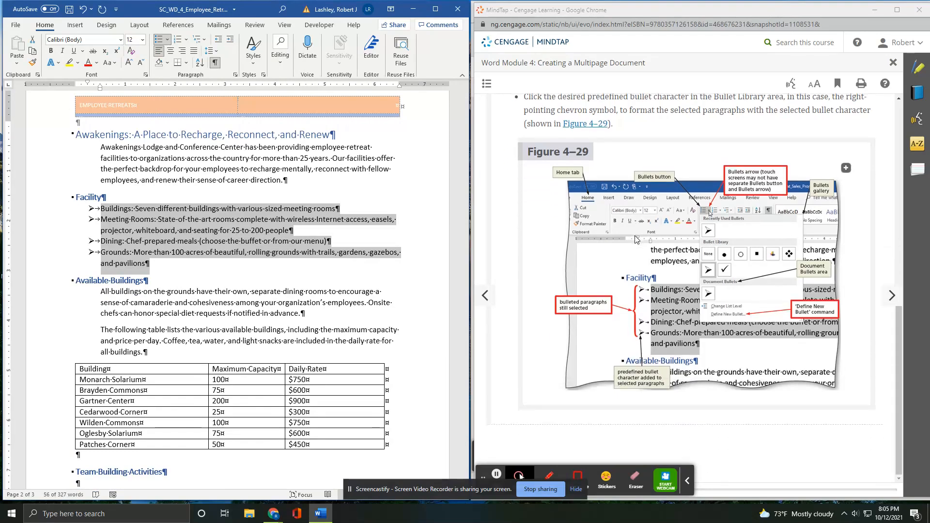
scroll(669, 231, "up", 1)
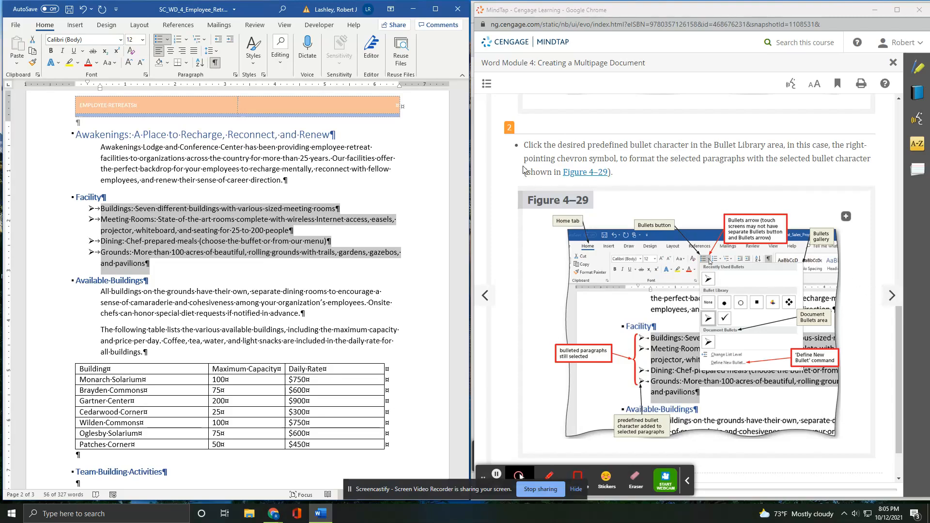
left_click(892, 296)
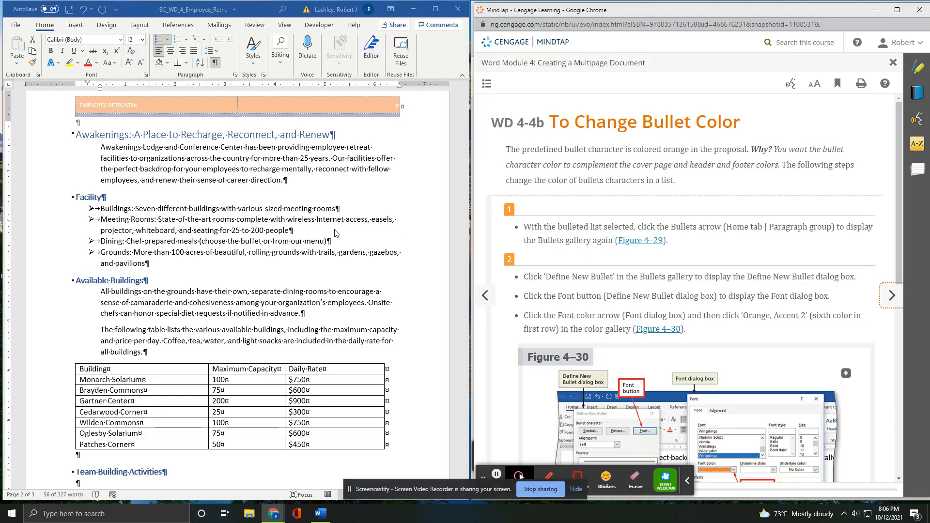
Define a new bullet for the Facility list with its font color set to Orange, Accent 2, and apply it.
left_click(168, 40)
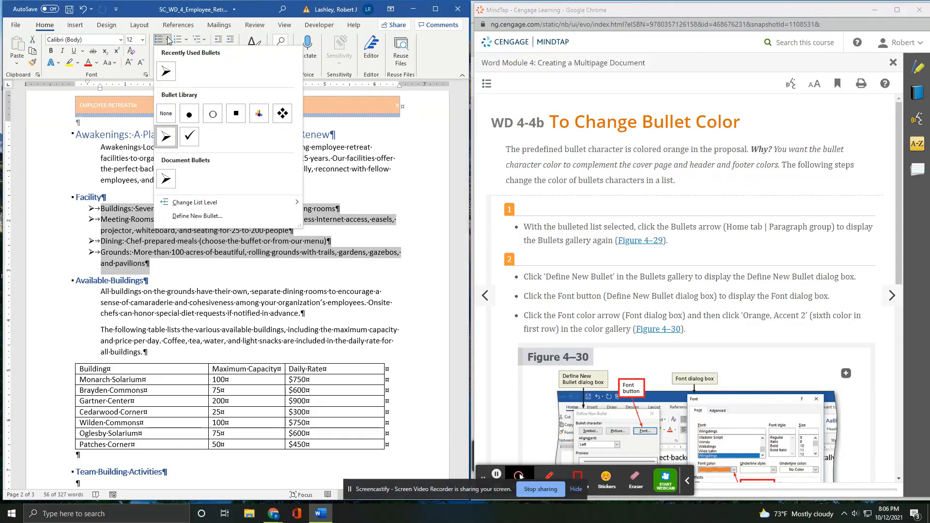
left_click(192, 216)
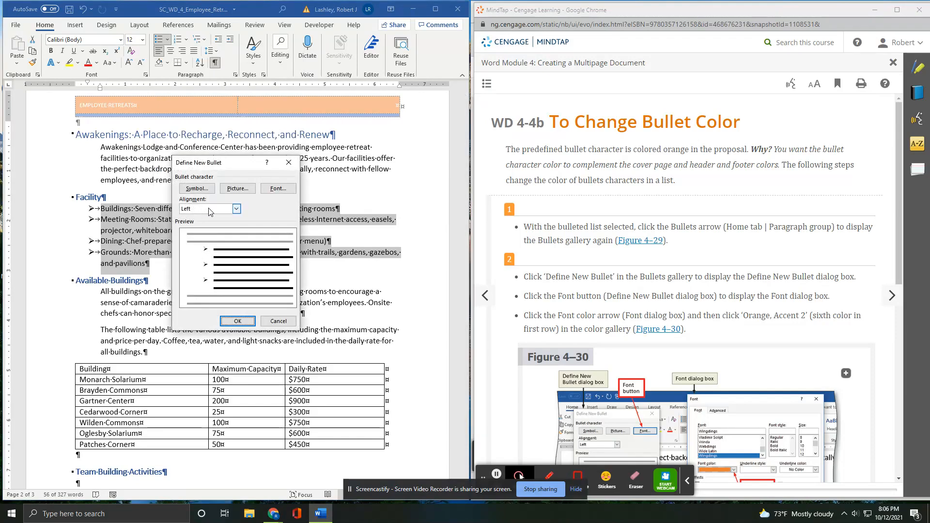
scroll(651, 273, "down", 1)
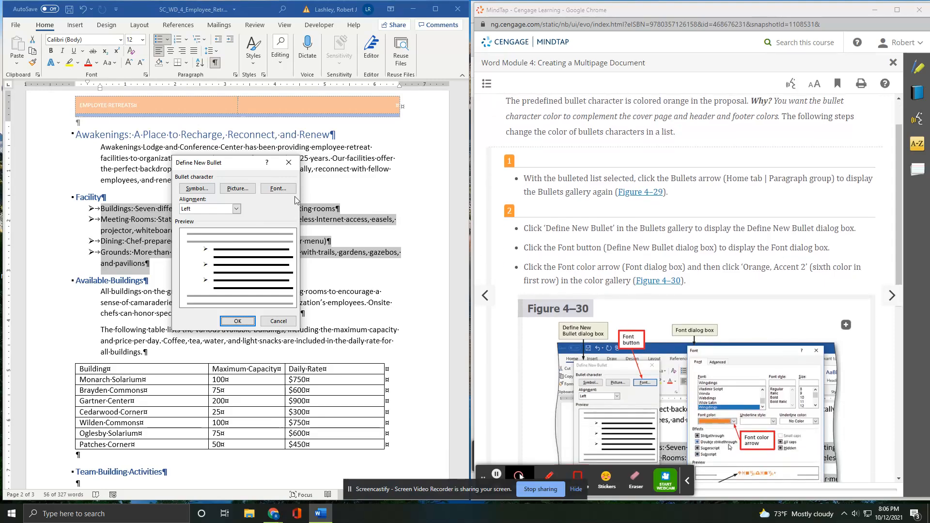
left_click(278, 188)
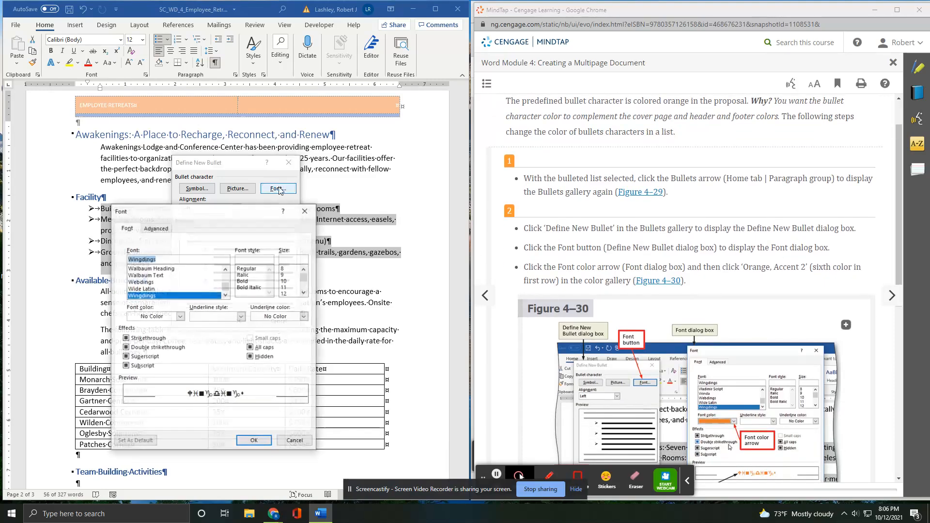
left_click(178, 317)
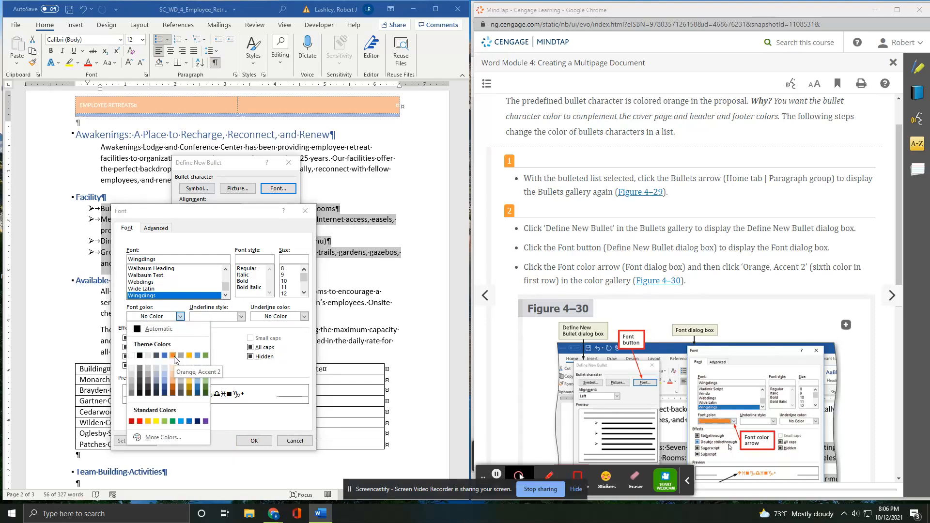
left_click(172, 356)
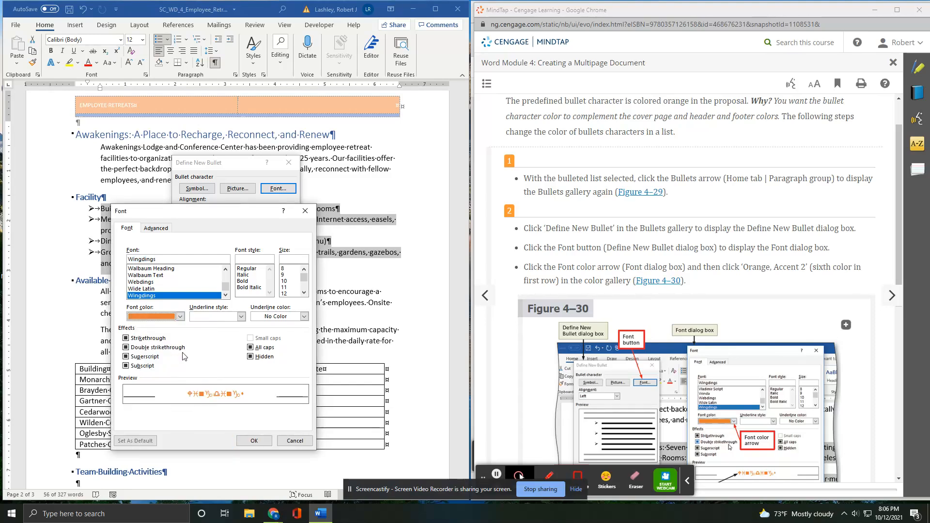
scroll(712, 241, "down", 4)
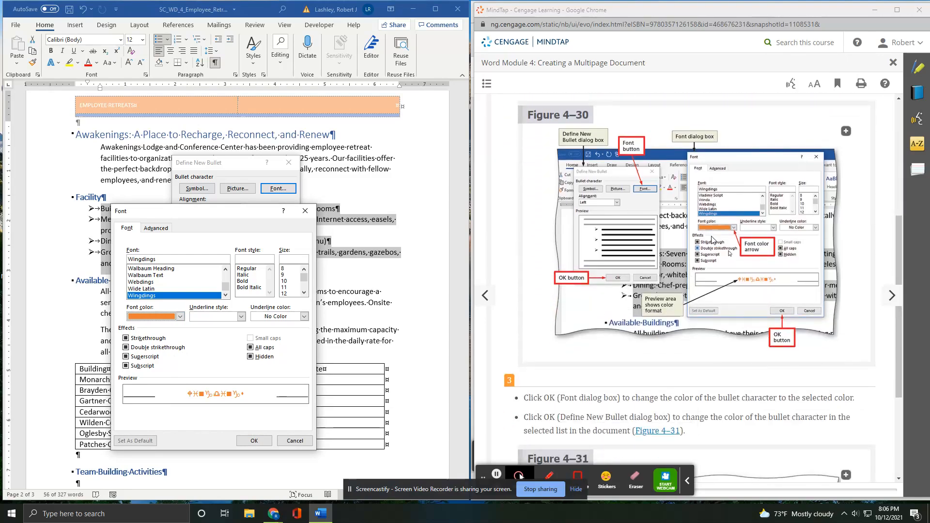
scroll(712, 241, "down", 2)
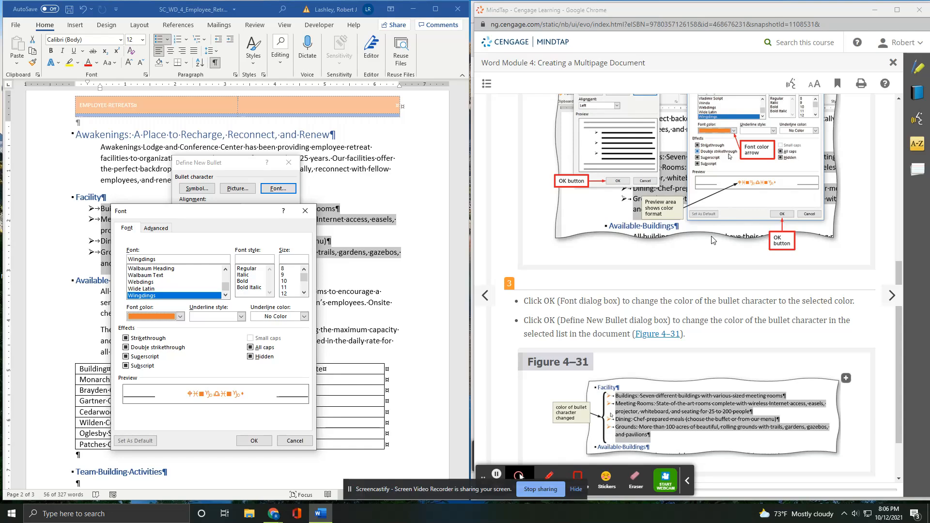
scroll(711, 240, "down", 1)
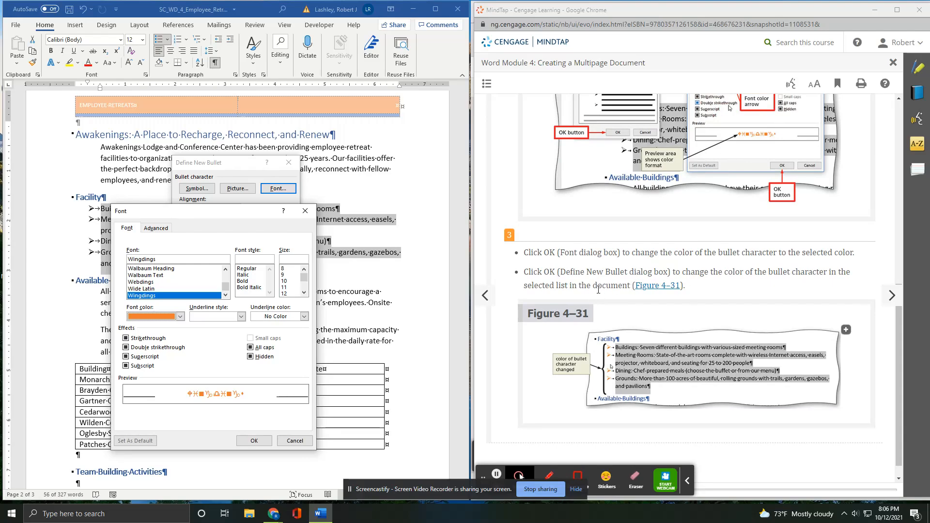
left_click(253, 440)
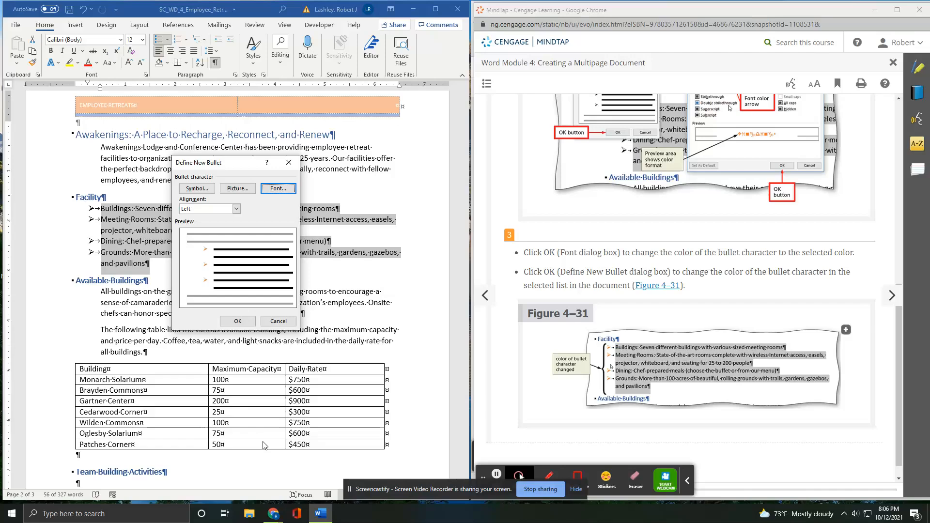
left_click(237, 323)
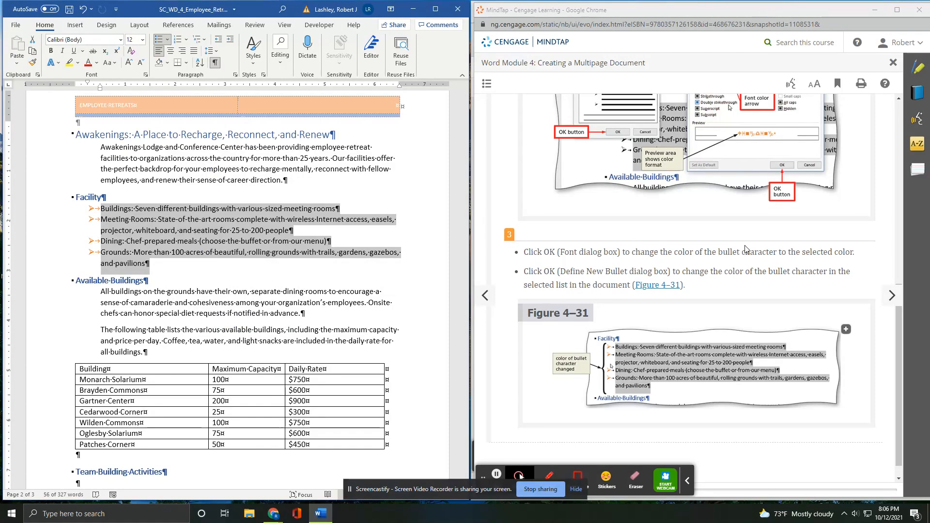
Advance the textbook to section WD 4-4c and increase the left indent of the Facility bulleted list by one level.
scroll(745, 249, "down", 1)
left_click(890, 299)
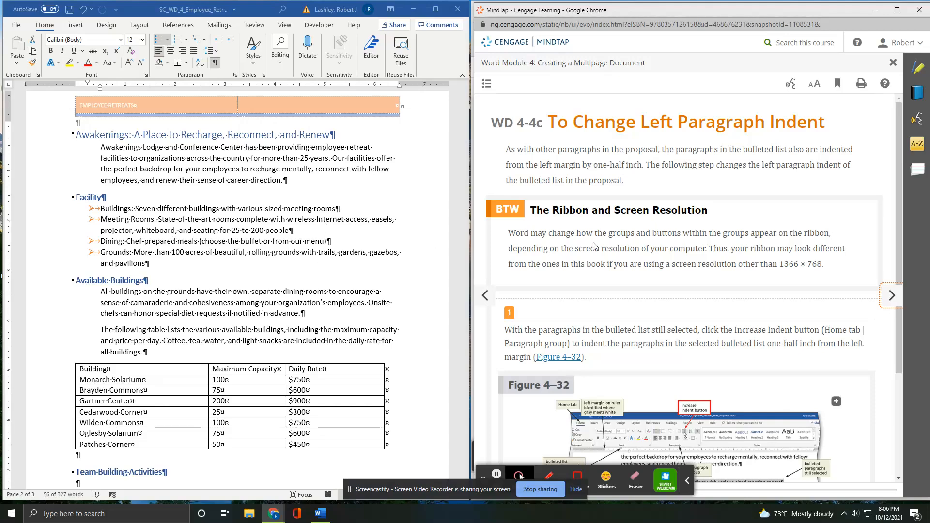
scroll(679, 247, "down", 3)
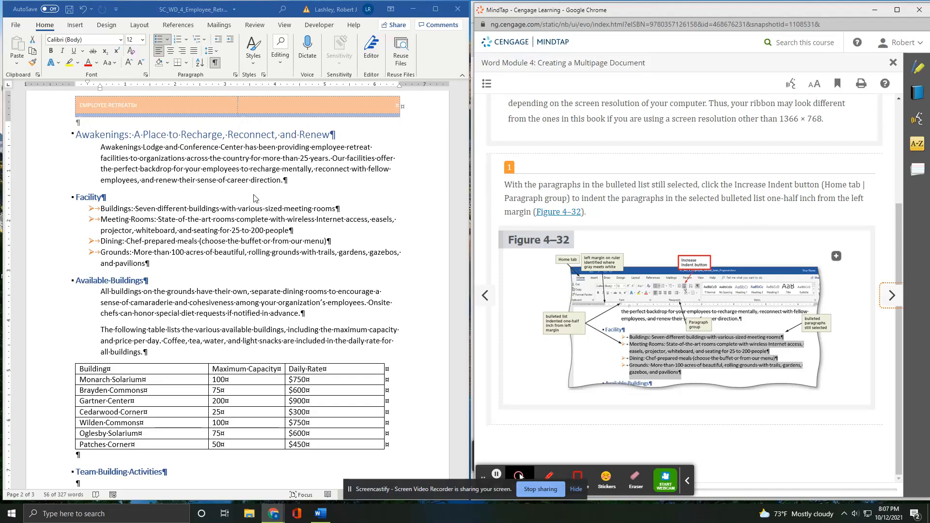
left_click(231, 43)
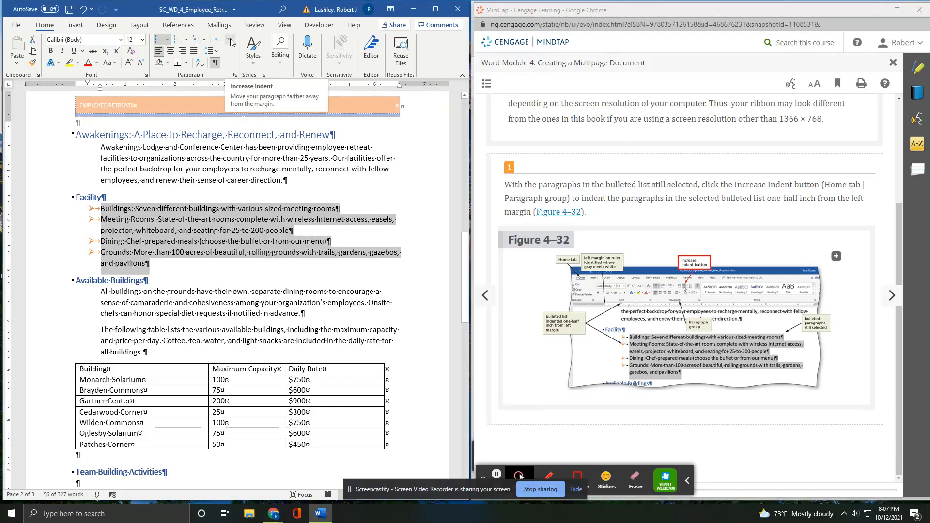
left_click(231, 42)
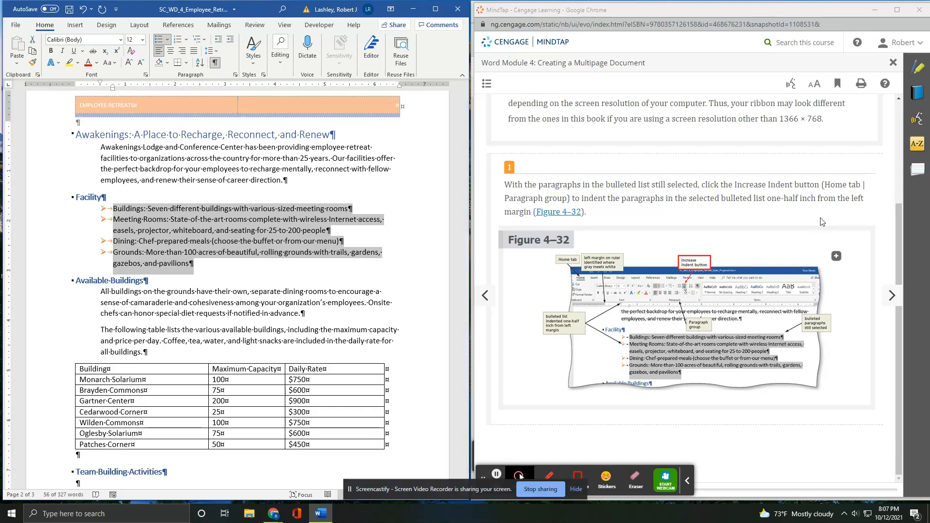
Advance the textbook to section WD 4-4d and set the right indent of the Facility bulleted list to the 6-inch mark on the ruler.
left_click(890, 301)
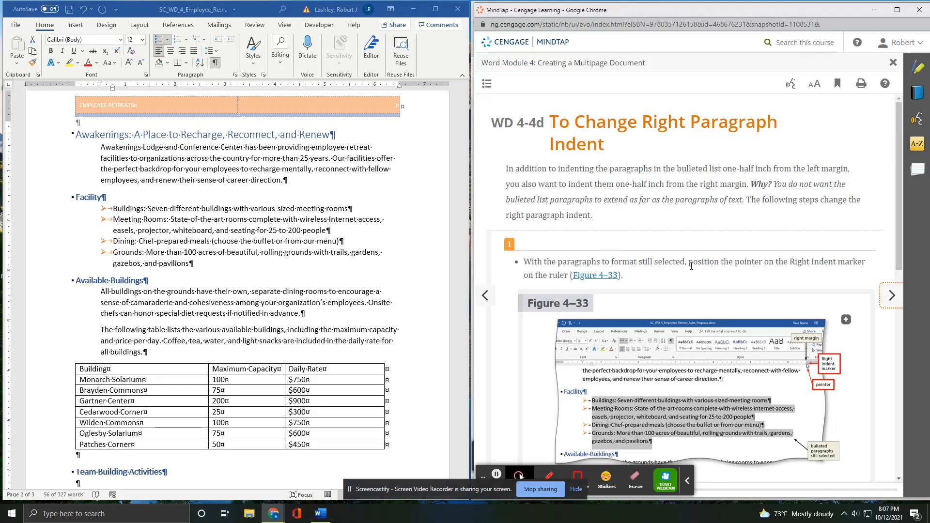
scroll(691, 266, "down", 1)
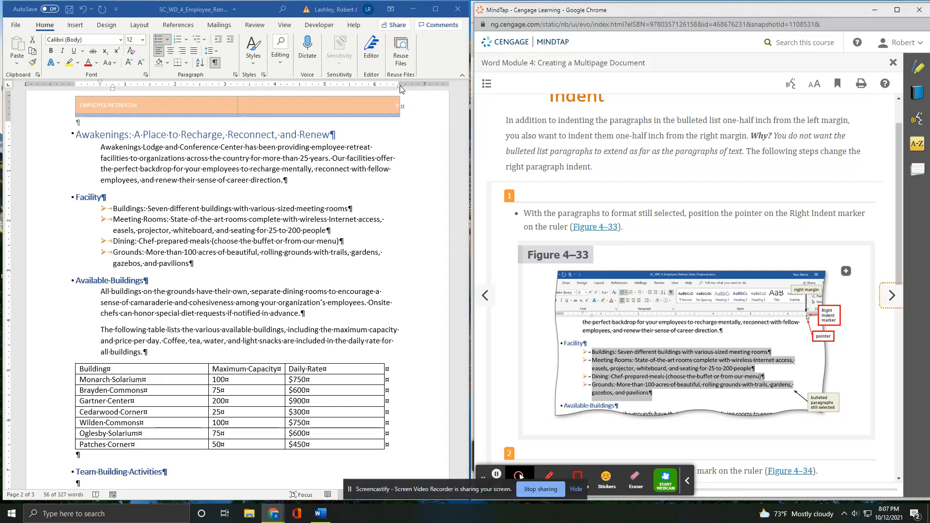
left_click_drag(399, 88, 375, 88)
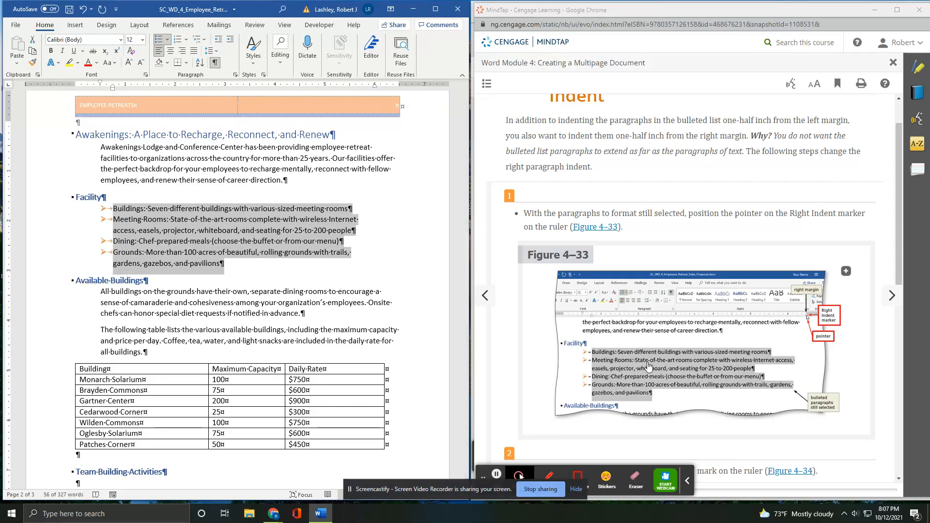
Compare the Facility list with Figure 4–34 and advance the textbook to section WD 4-4e on page breaks.
scroll(695, 354, "down", 4)
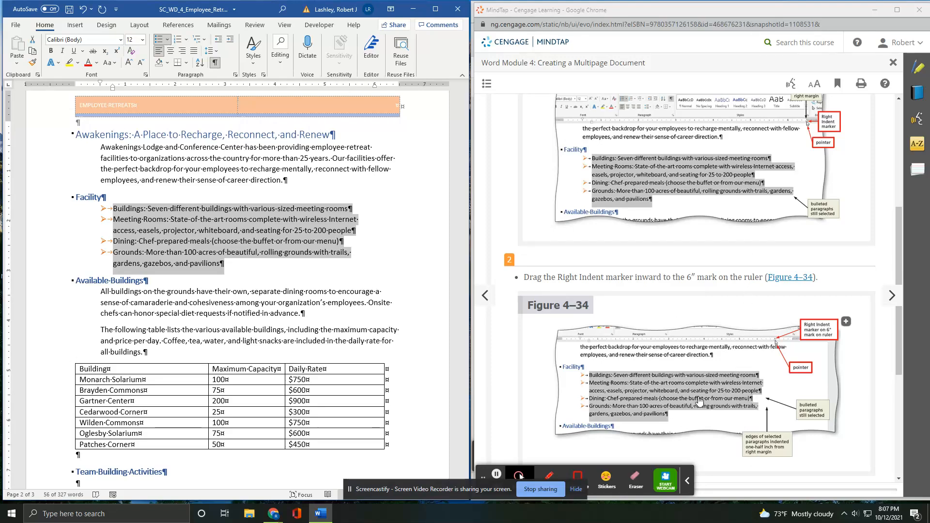
scroll(699, 398, "down", 1)
scroll(699, 398, "down", 1)
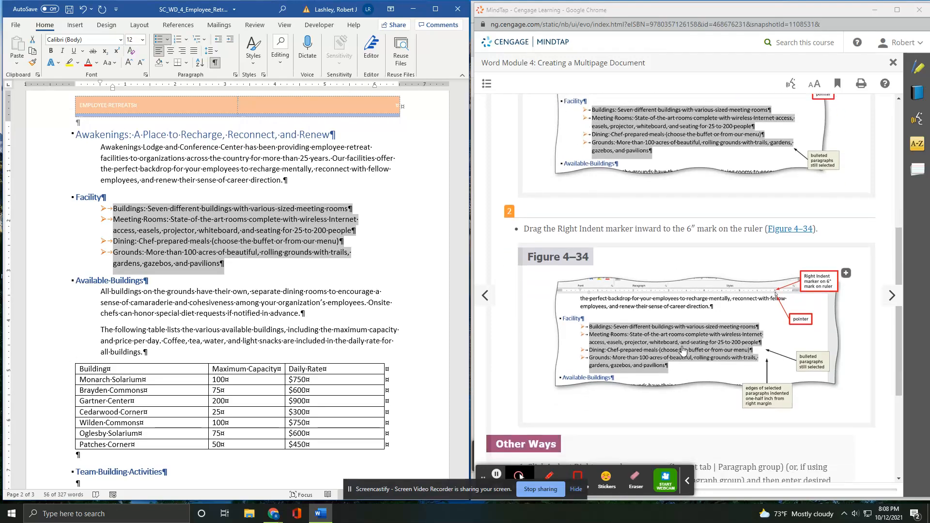
scroll(681, 349, "down", 3)
scroll(685, 349, "down", 3)
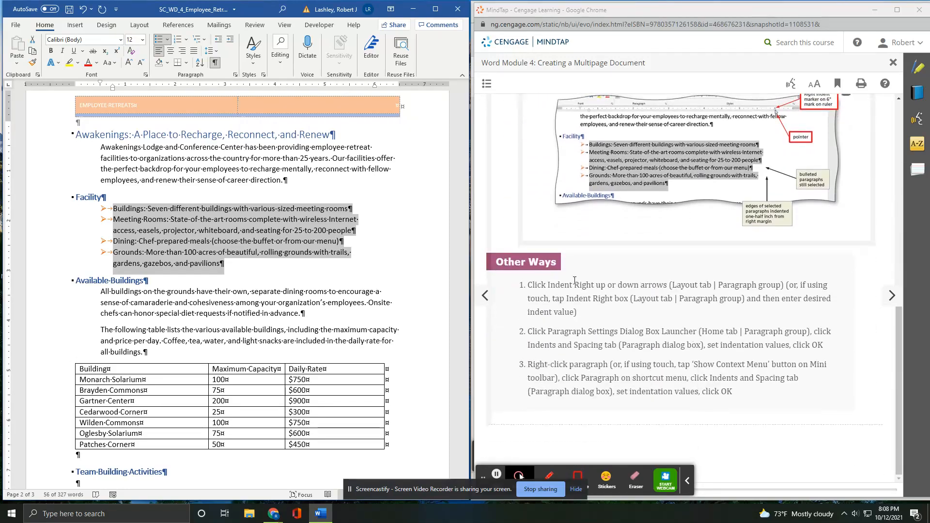
left_click(890, 296)
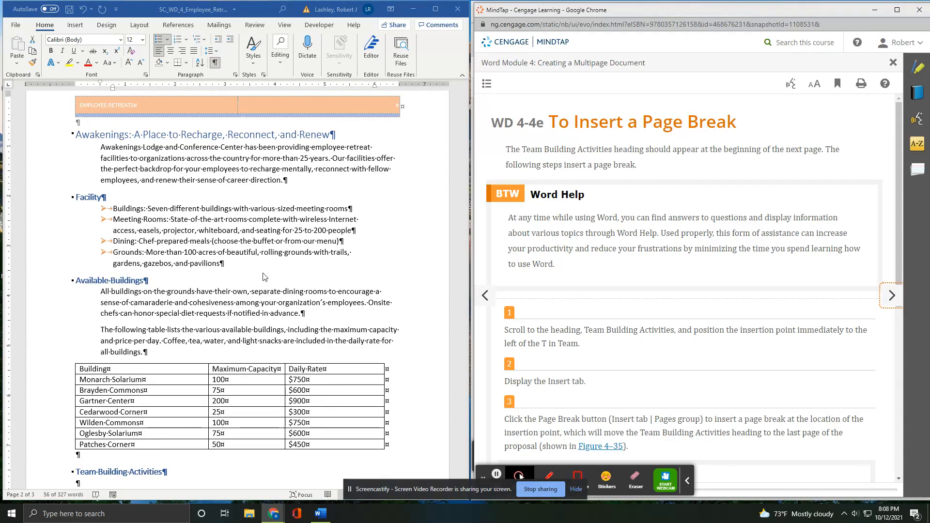
Insert a page break immediately before the Team Building Activities heading.
scroll(262, 276, "down", 6)
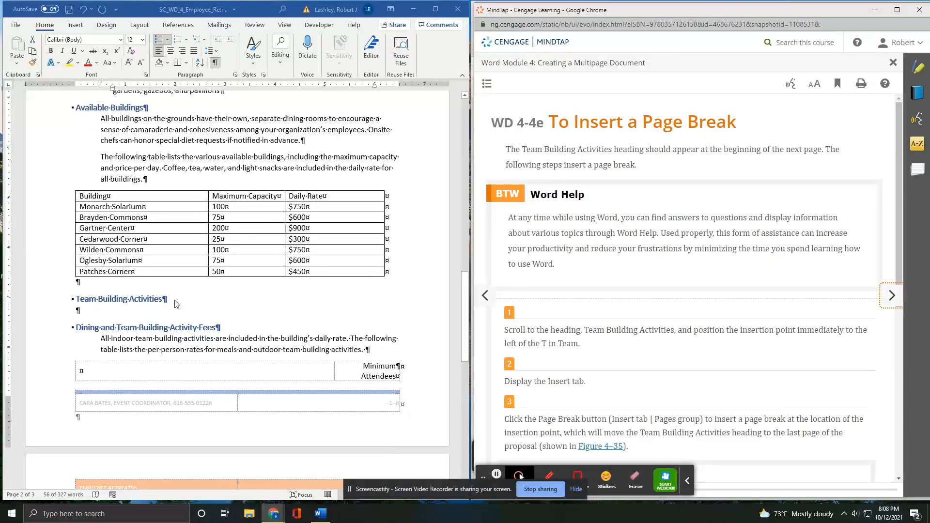
scroll(620, 312, "down", 2)
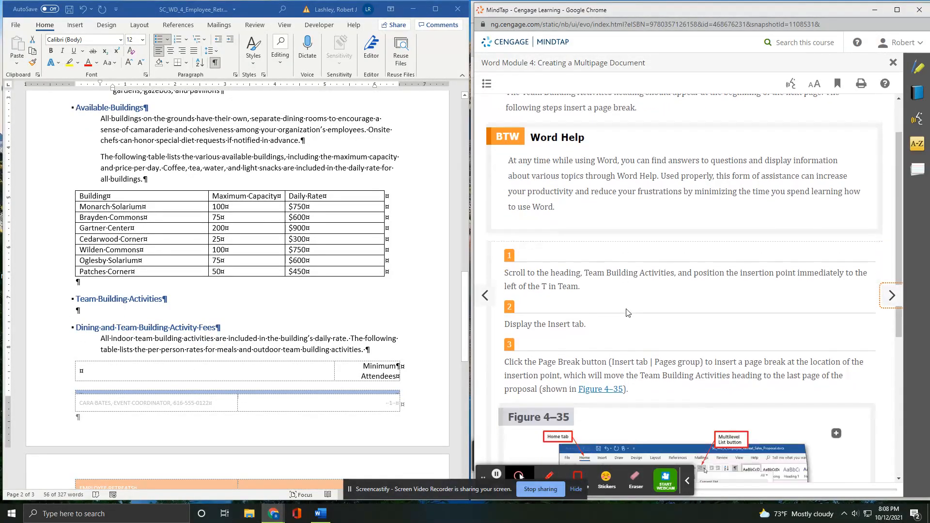
left_click(76, 297)
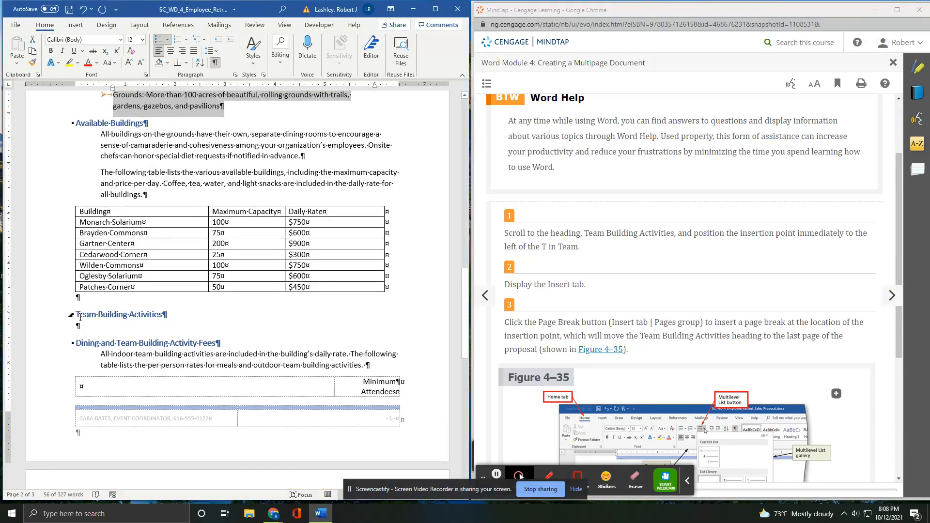
left_click(73, 314)
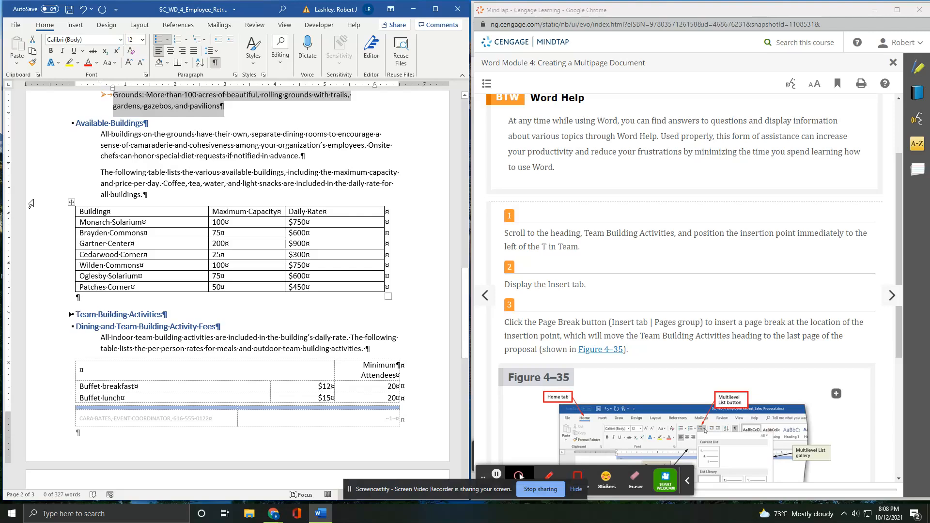
left_click(83, 9)
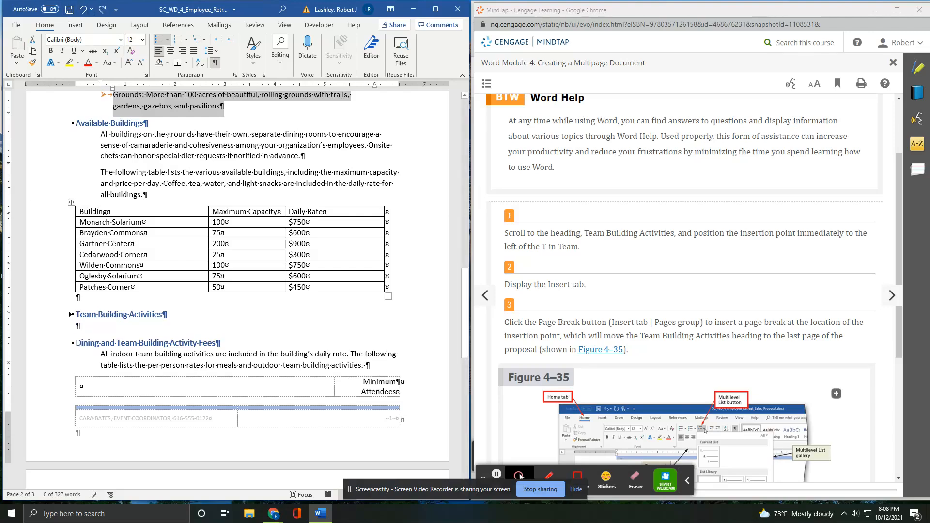
left_click(76, 315)
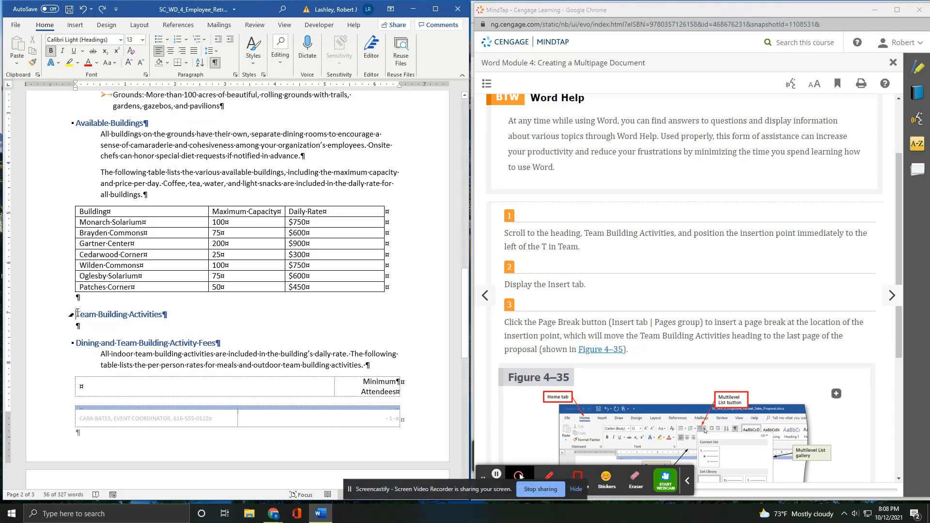
left_click(75, 24)
left_click(14, 57)
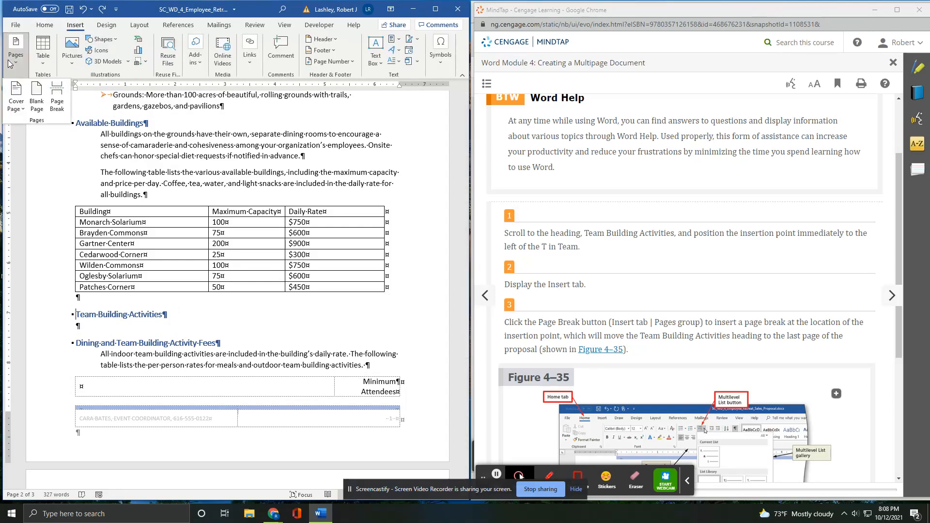
left_click(66, 111)
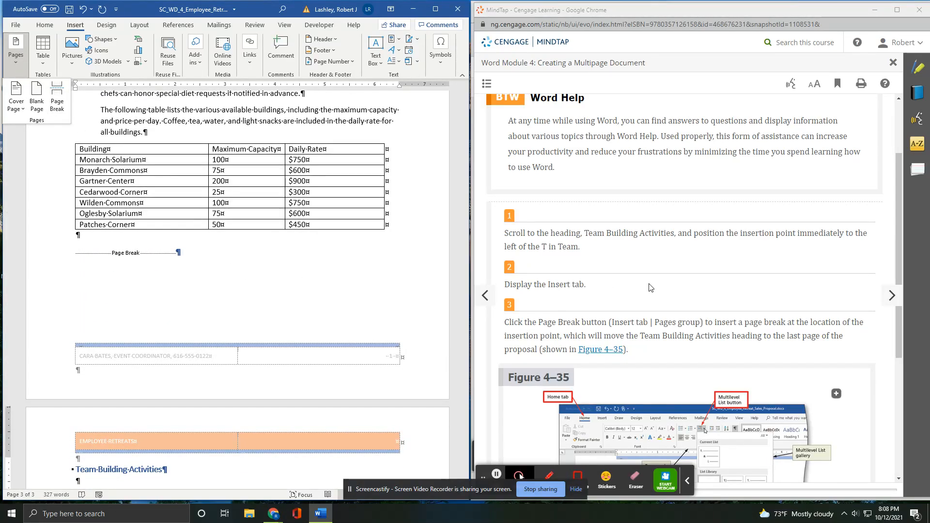
Review Figure 4–35 with the multilevel list format to select and advance the textbook to section WD 4-4f.
scroll(649, 288, "down", 3)
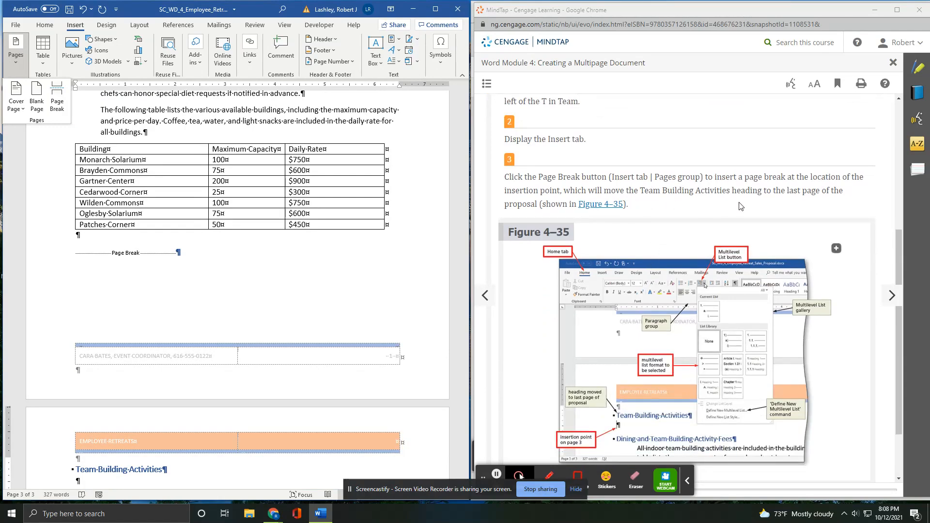
scroll(753, 193, "down", 2)
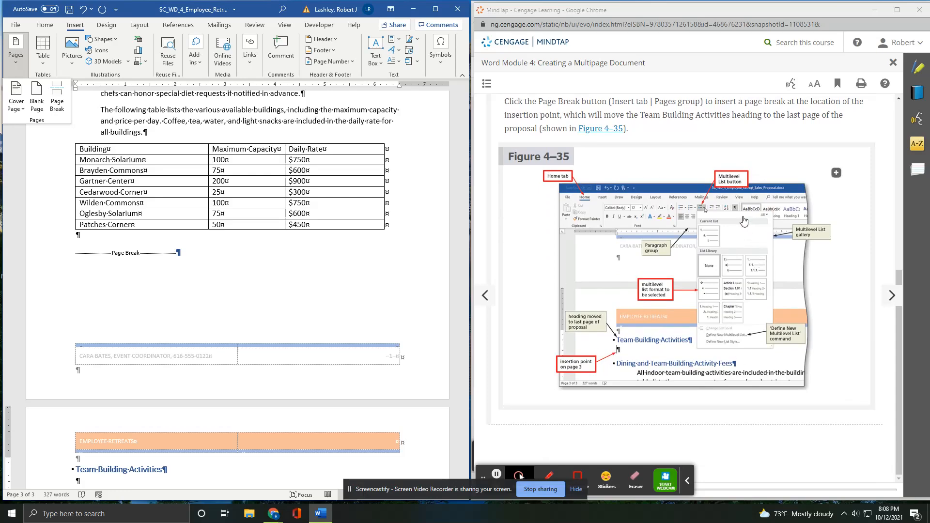
left_click(893, 303)
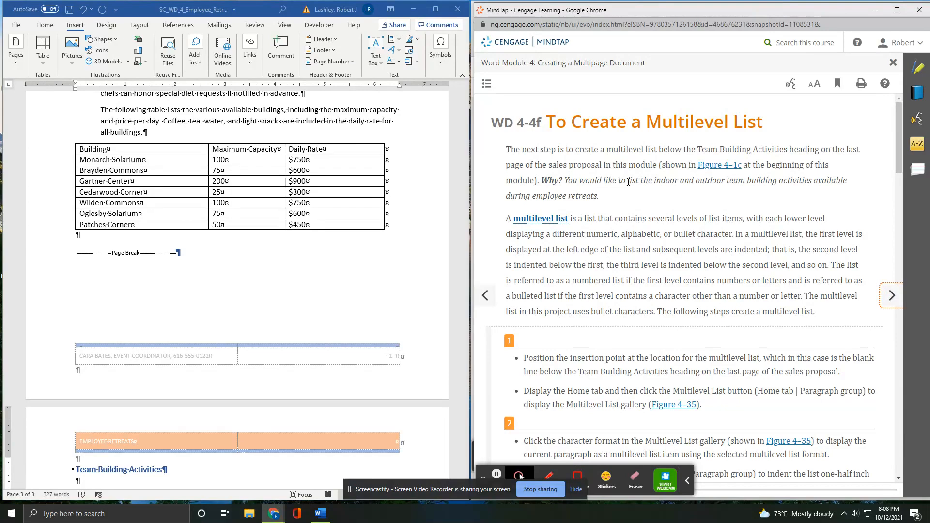
Format the blank line below the Team Building Activities heading as a multilevel list using the List Library format that starts with a diamond bullet.
scroll(634, 213, "down", 2)
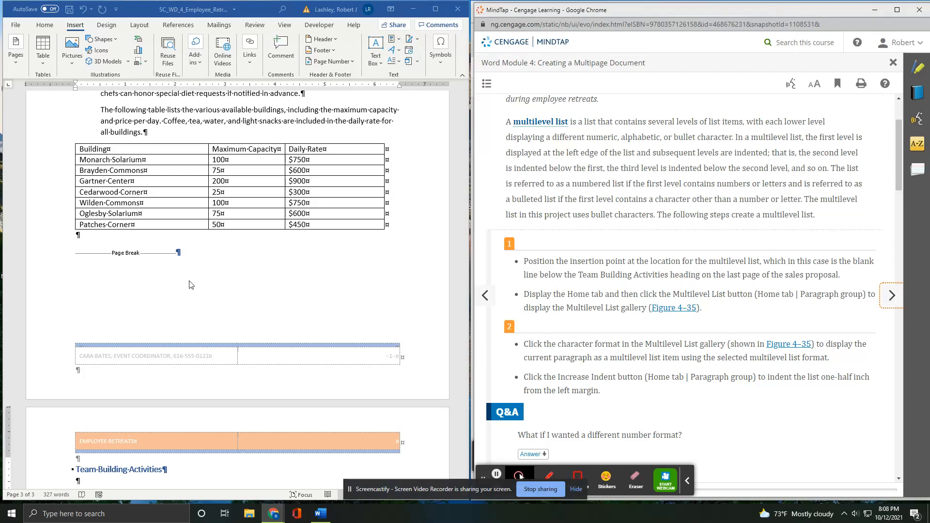
scroll(189, 285, "down", 2)
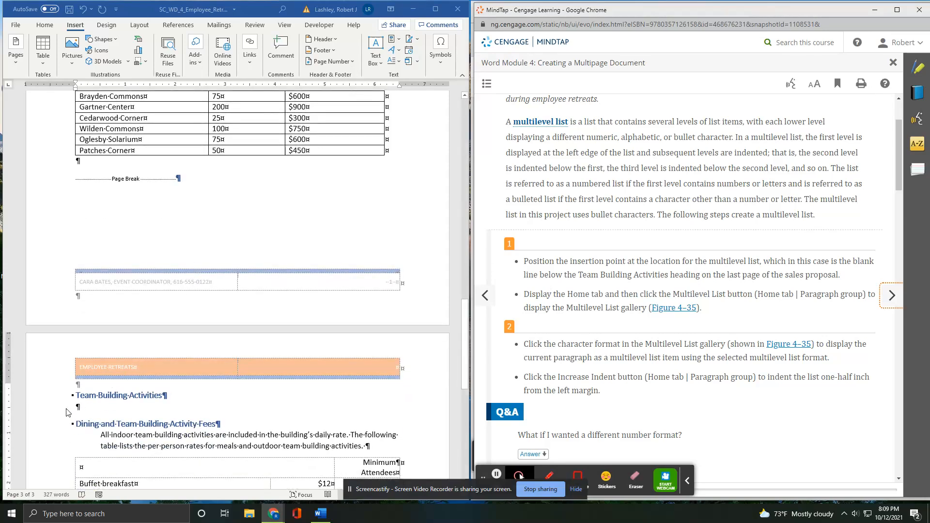
left_click(79, 410)
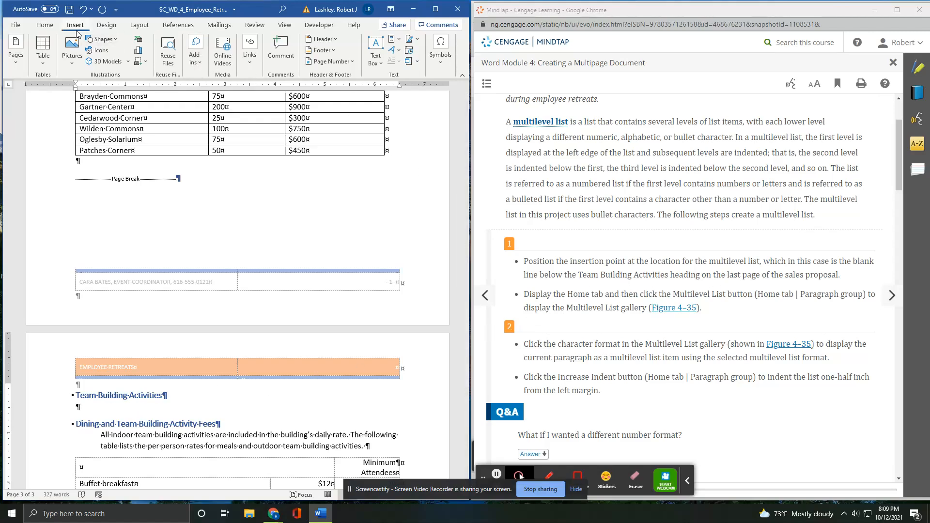
left_click(46, 26)
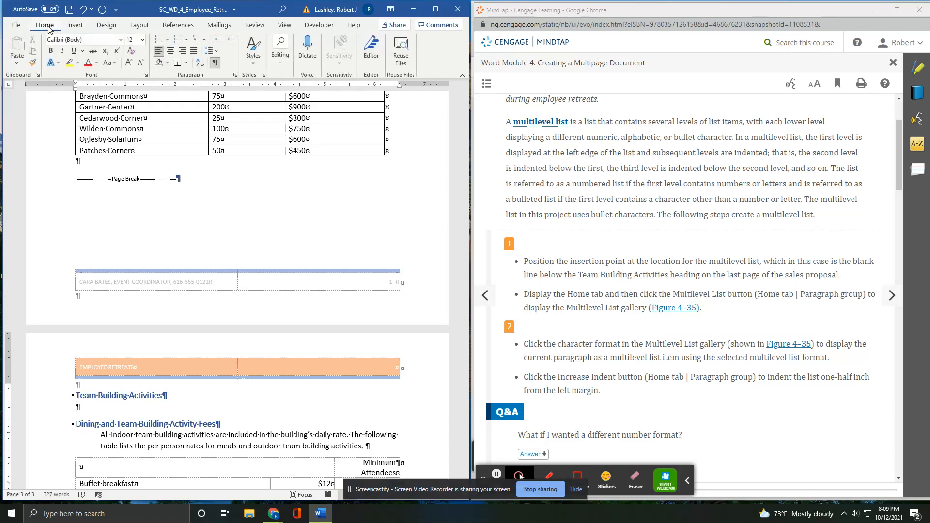
left_click(206, 42)
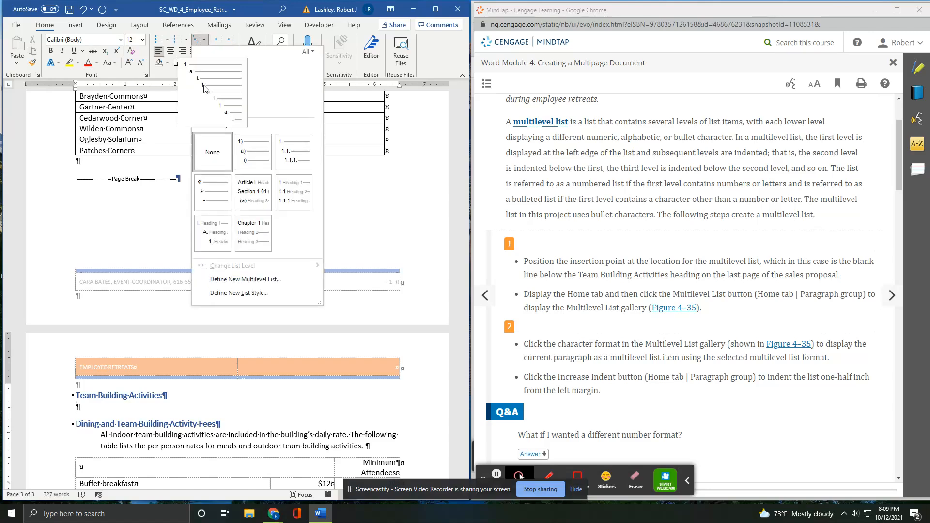
mouse_move(216, 197)
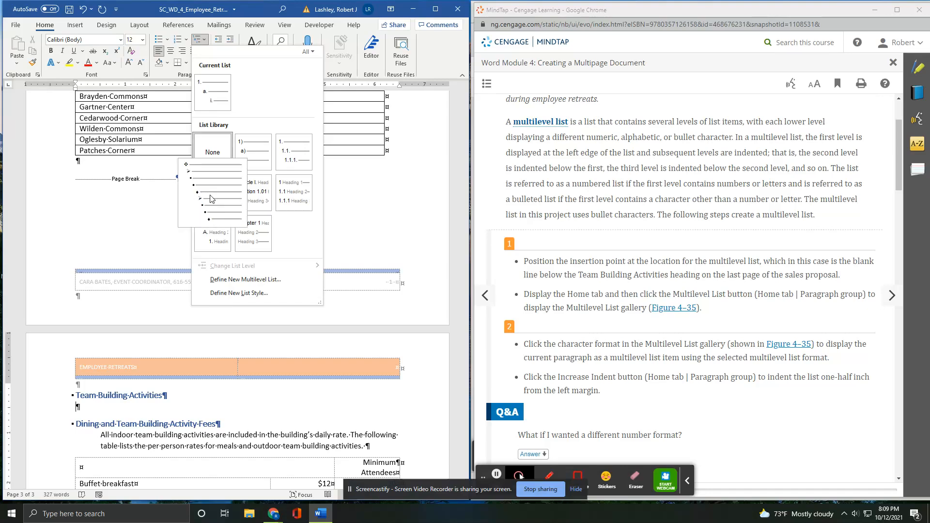
left_click(210, 198)
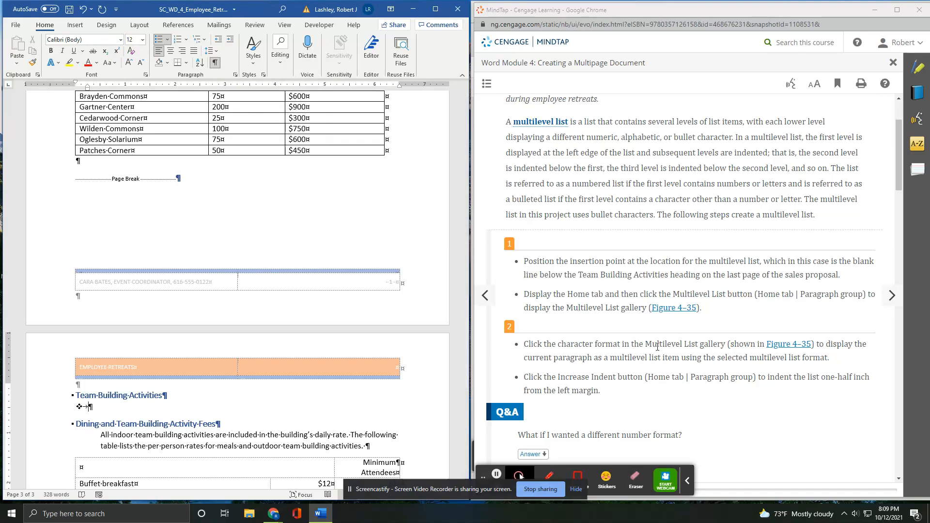
Increase the indent of the diamond-bulleted line by one level and enter "Indoor Team Building Activities" as the first-level list item.
scroll(678, 353, "down", 2)
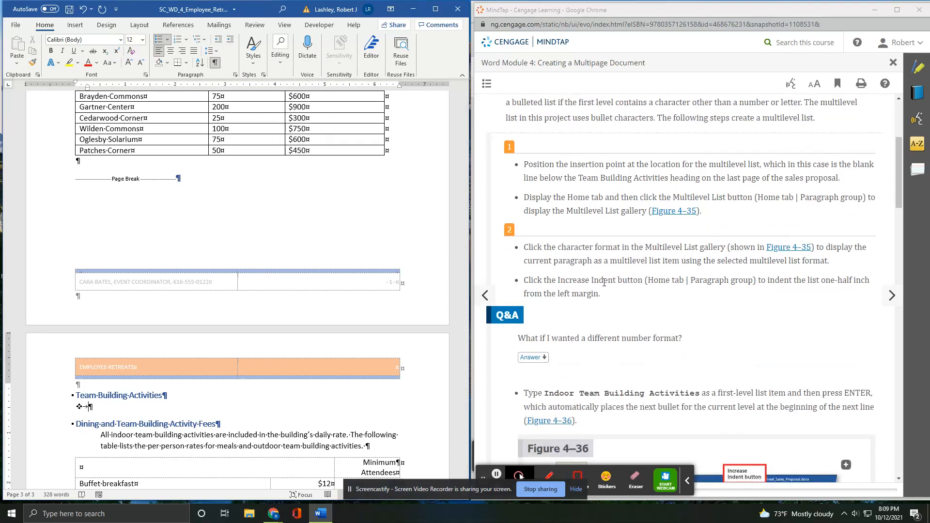
left_click(230, 43)
scroll(636, 308, "down", 3)
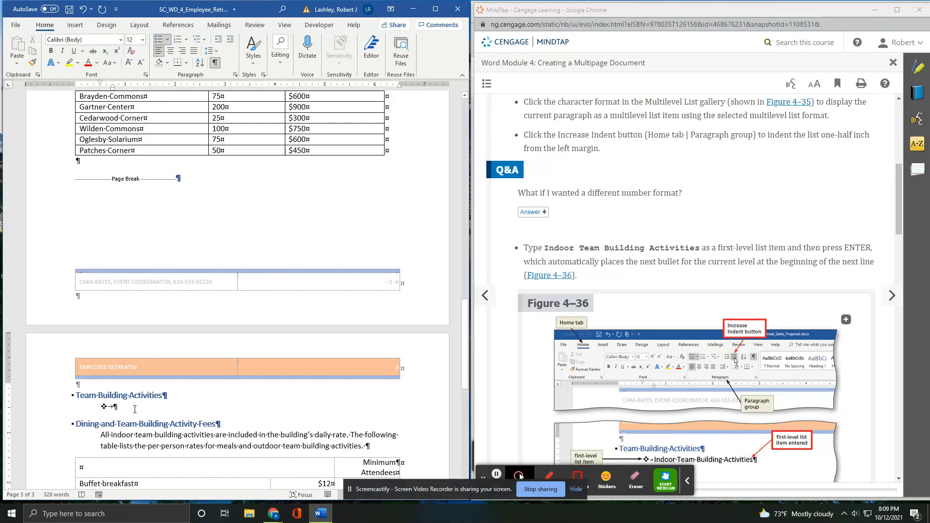
type("Indoor Team Building Activities")
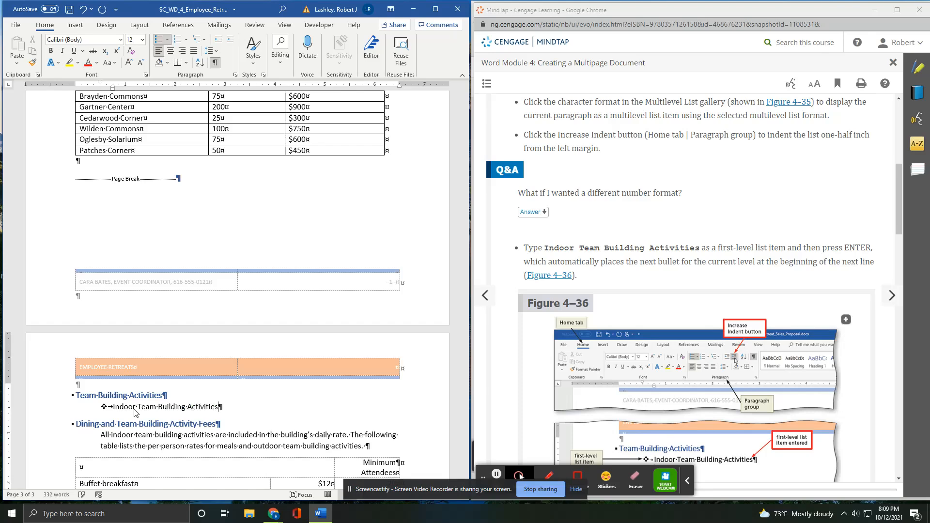
Check Figure 4–36, add a new item below Indoor Team Building Activities, and demote it to the second level.
scroll(304, 393, "down", 3)
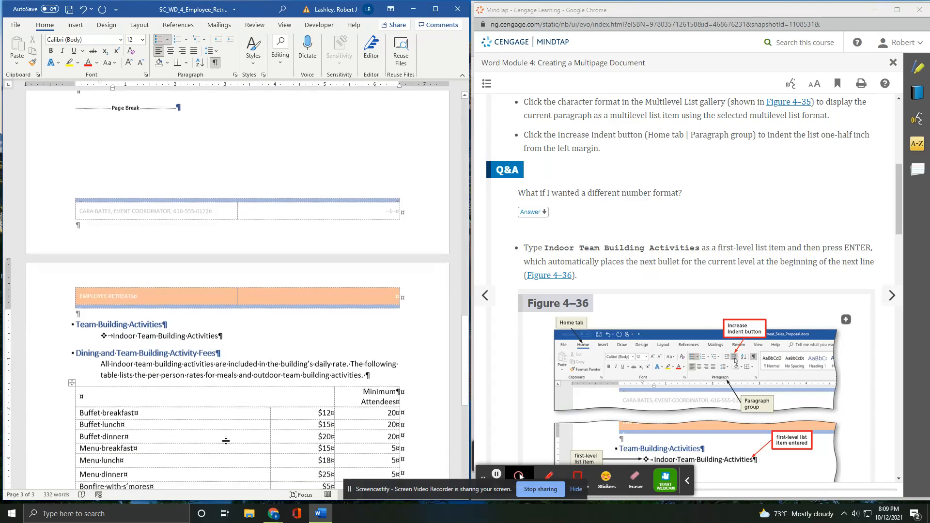
scroll(721, 377, "down", 1)
scroll(717, 319, "down", 3)
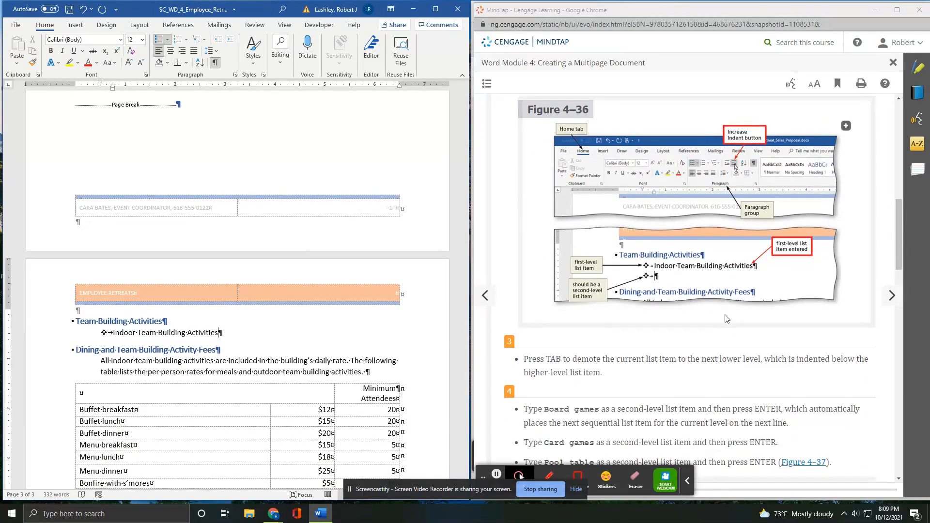
scroll(712, 318, "down", 1)
scroll(711, 318, "up", 1)
scroll(711, 317, "up", 1)
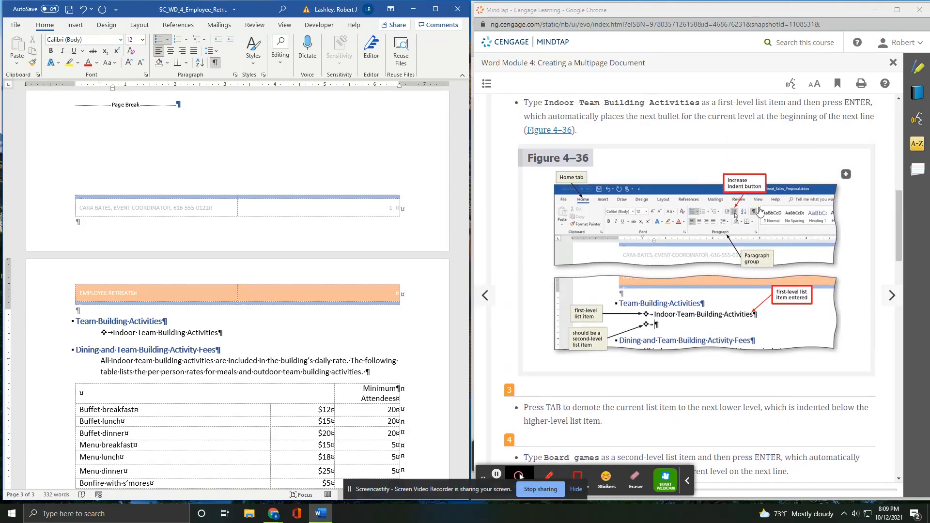
key("Return")
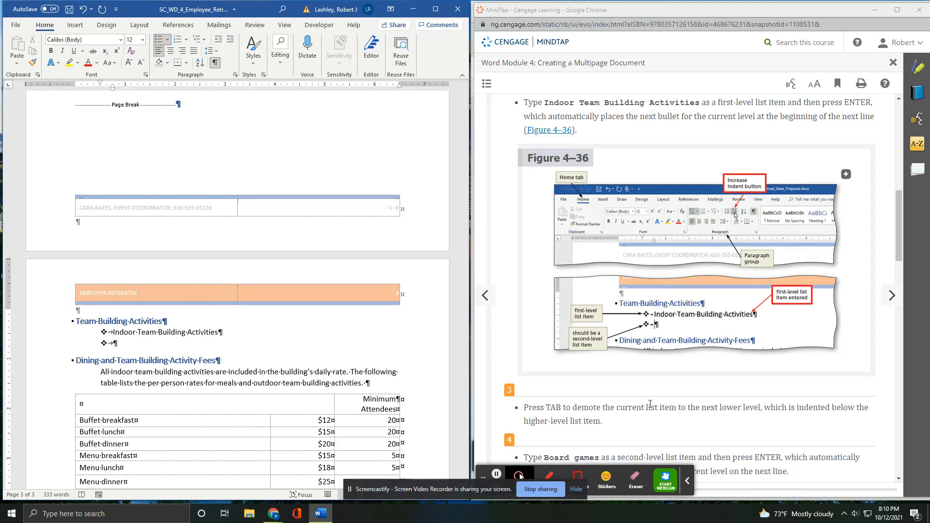
key("Tab")
Enter "Board games", "Card games" and "Pool table" as second-level list items under Indoor Team Building Activities, and start another item.
scroll(673, 377, "down", 4)
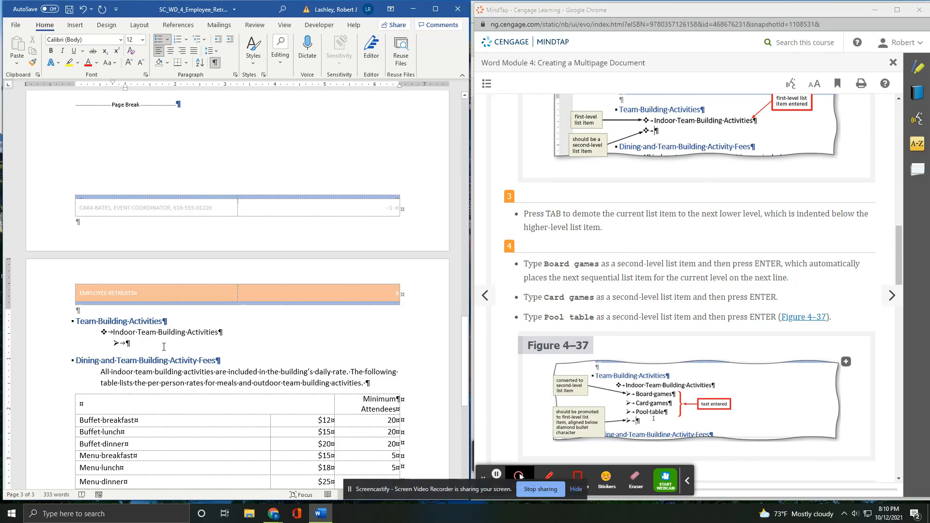
type("Board Gam")
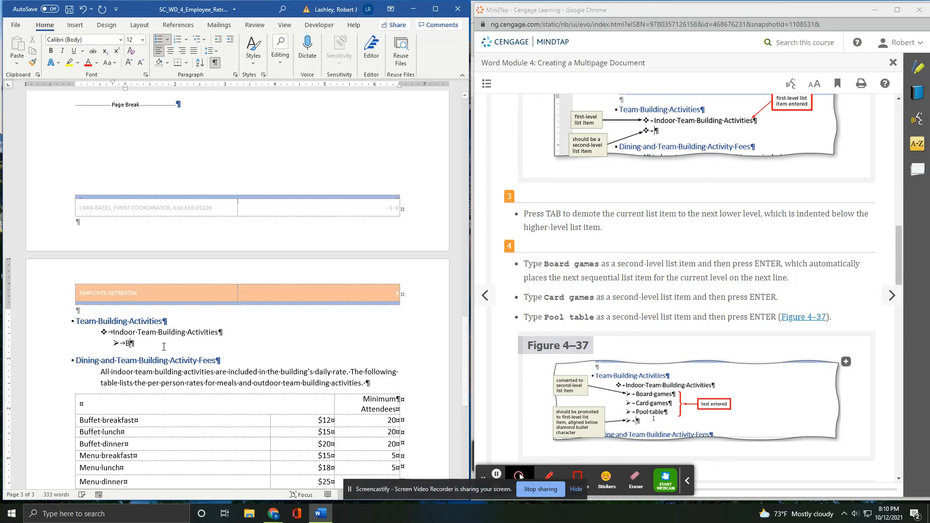
key("BackSpace")
key("BackSpace")
key("BackSpace")
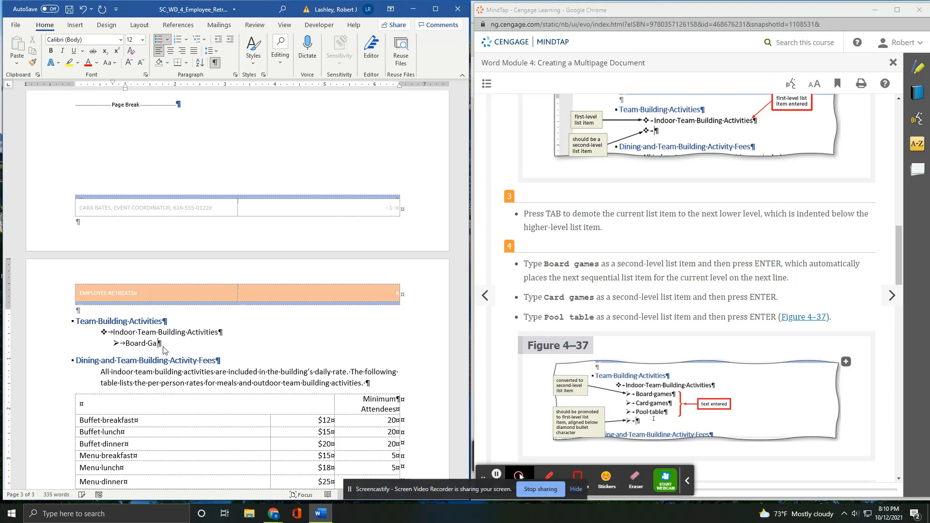
type("games")
key("Return")
type("C")
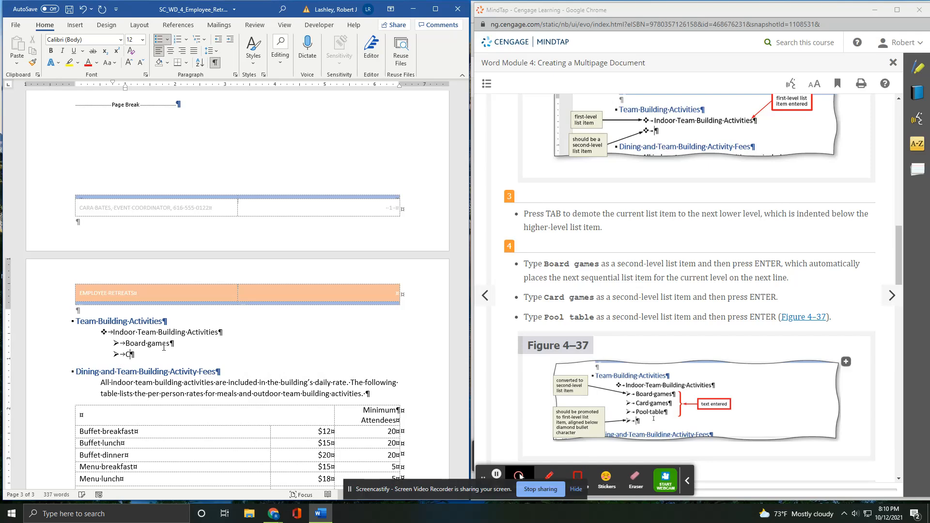
type("ard games")
key("Return")
type("P")
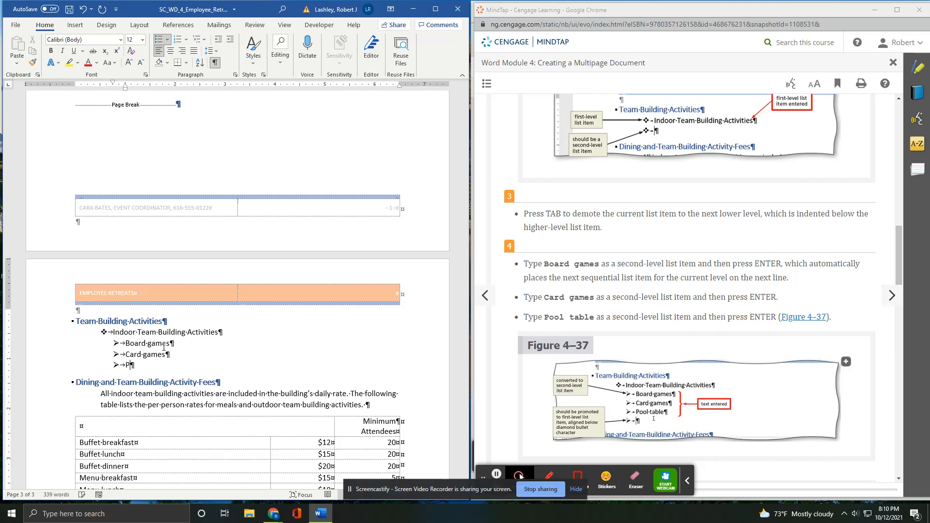
type("ool table")
key("Return")
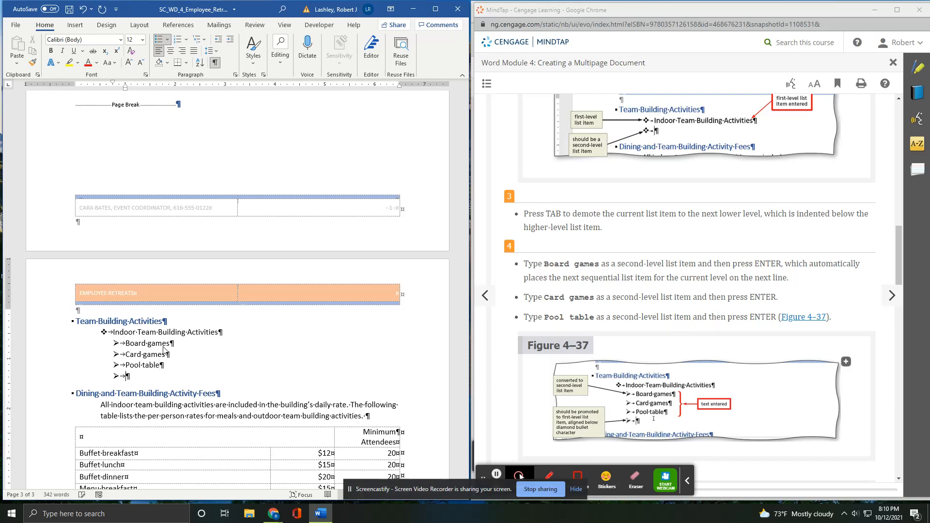
Promote the empty item below Pool table to the first level and enter "Outdoor Team Building Activities".
scroll(696, 329, "down", 2)
scroll(696, 330, "down", 3)
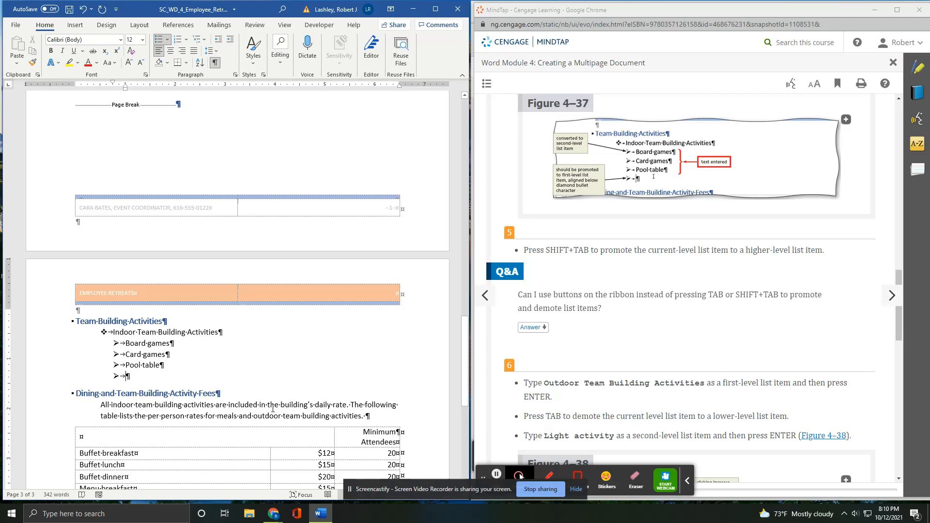
key("shift+Tab")
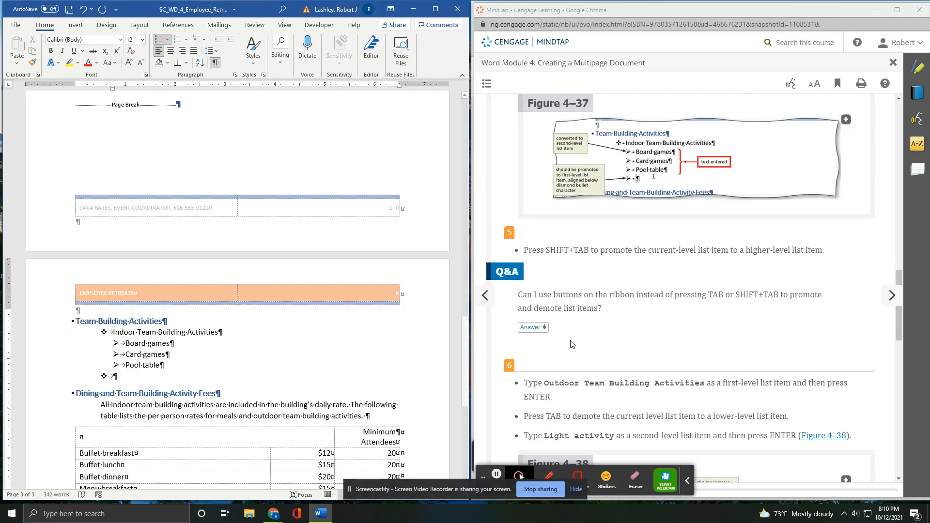
scroll(616, 346, "down", 2)
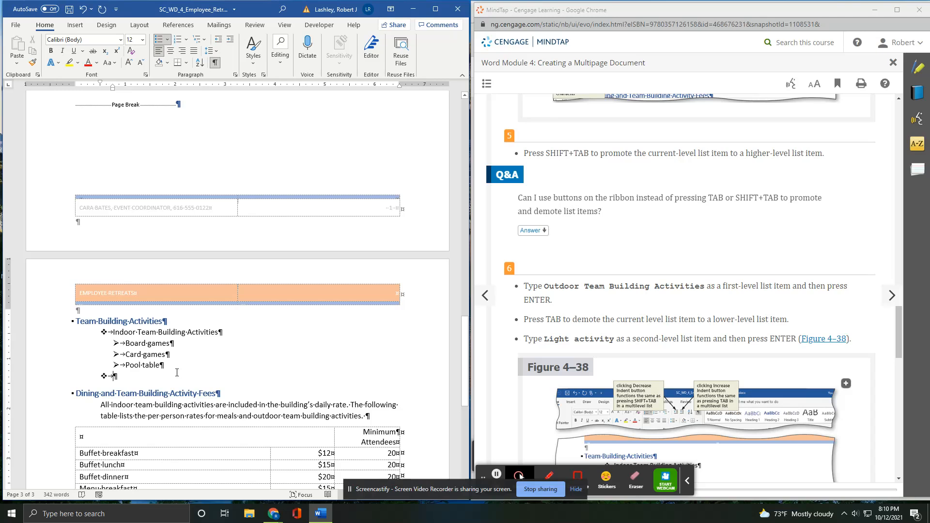
type("ly")
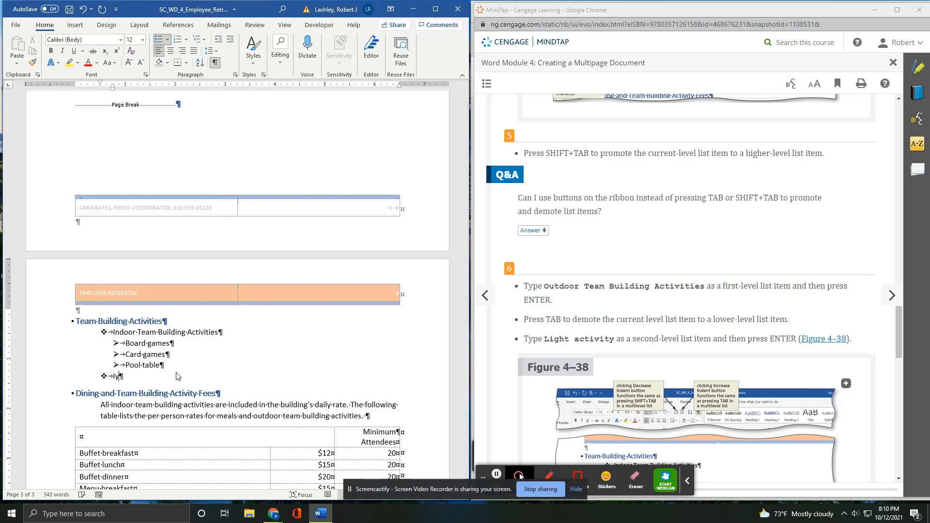
key("BackSpace")
key("BackSpace")
type("Outdoor Team Building Activities")
key("Return")
Demote the new item below Outdoor Team Building Activities and enter "Light activity" as a second-level list item.
key("Tab")
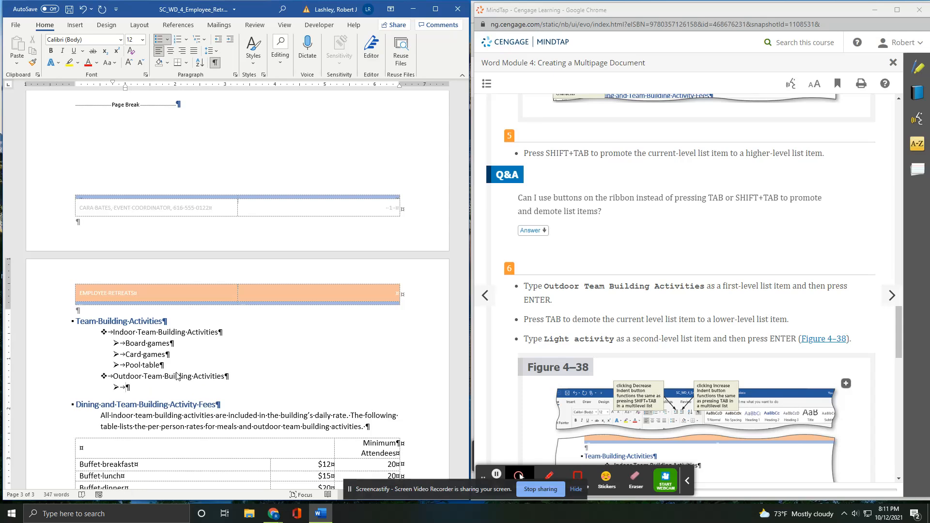
type("Light activity")
key("Return")
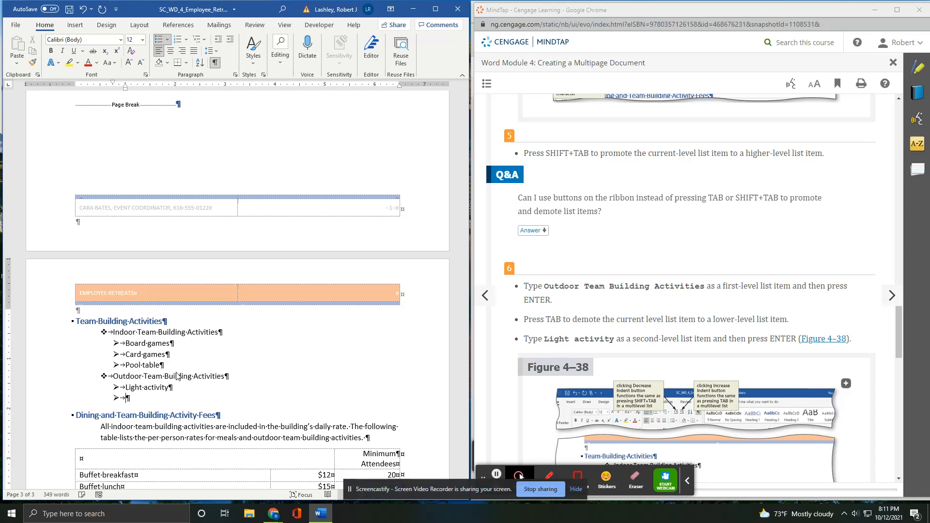
Enter "Scenic hayride", "Bonfire with s'mores" and "Scavenger hunt" as third-level list items under Light activity.
scroll(595, 316, "down", 1)
scroll(678, 324, "down", 5)
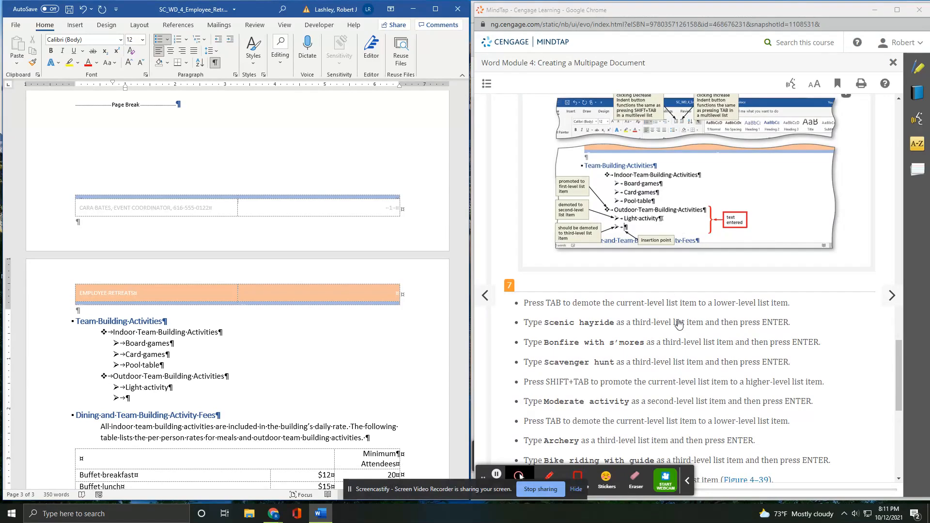
scroll(678, 323, "down", 1)
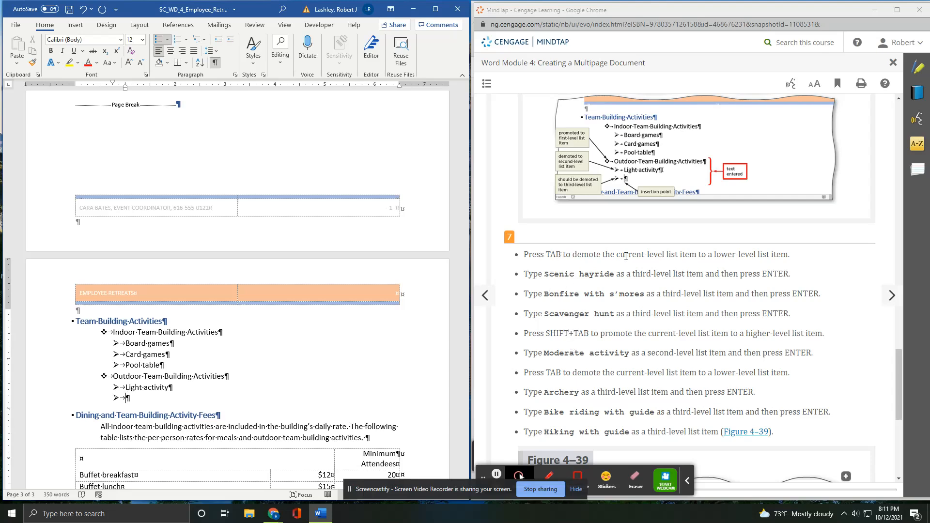
key("Tab")
type("Scenic hayride")
key("Return")
type("Bo")
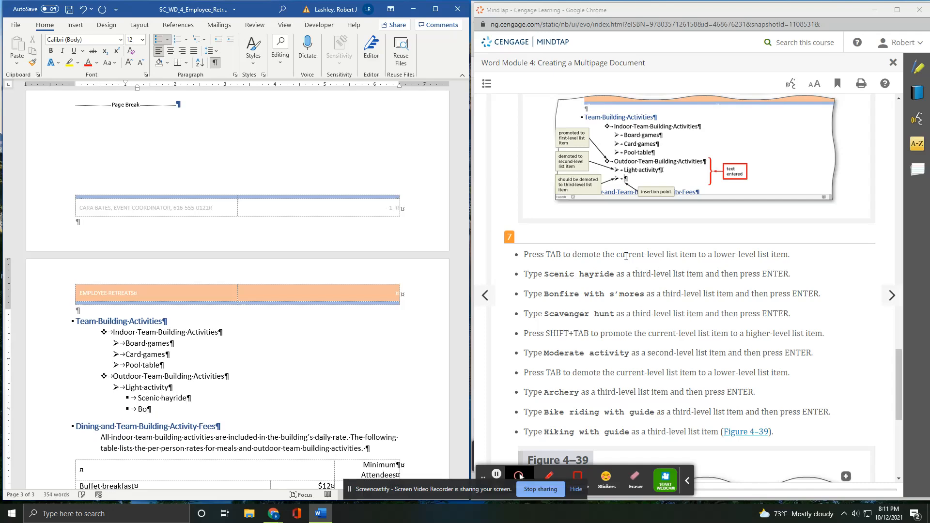
type("nfire with s")
type("'")
type("mores")
key("Return")
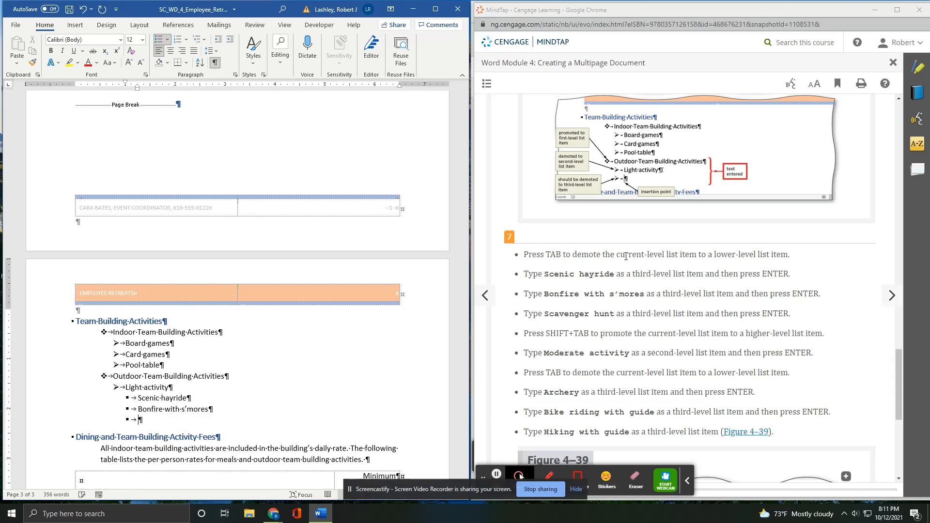
type("Scavenger hunt")
key("Return")
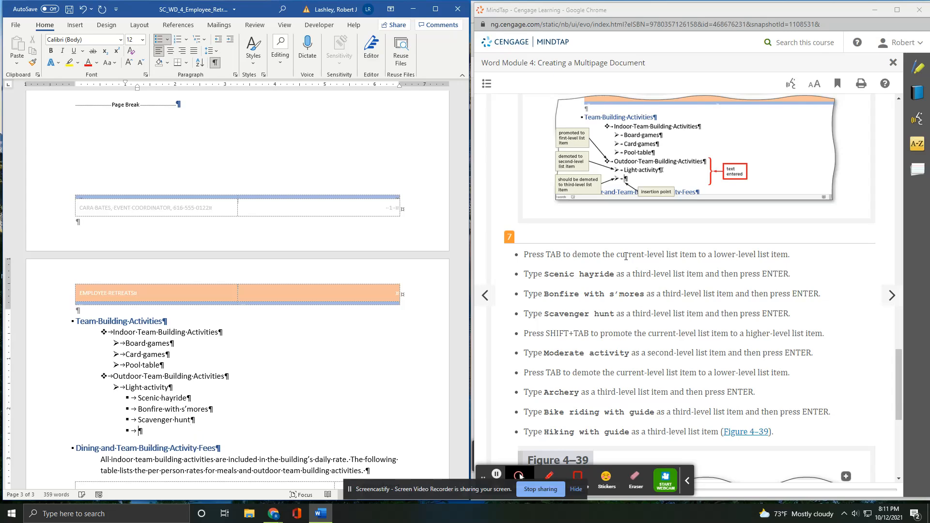
Add "Moderate activity" as a second-level list item and enter "Archery" as a third-level item beneath it.
key("shift+Tab")
type("Moderate activity")
key("Return")
key("Tab")
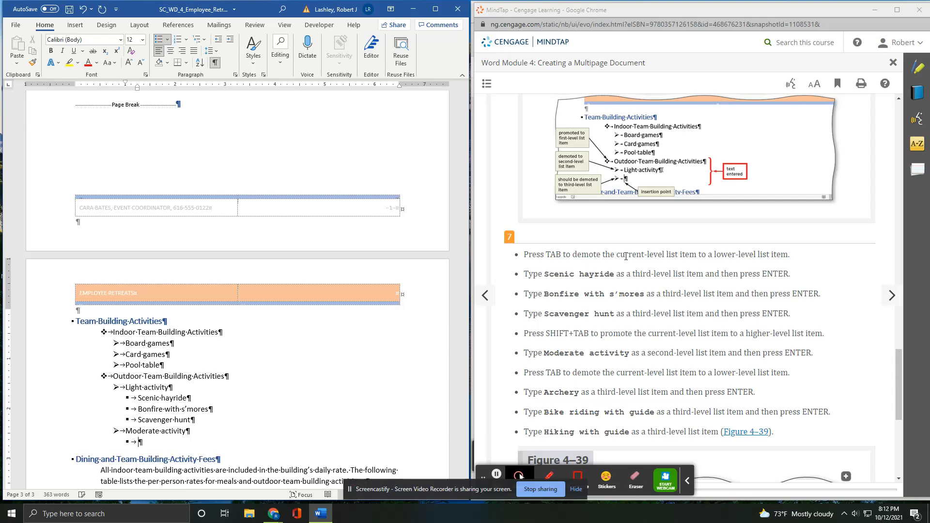
type("Archer")
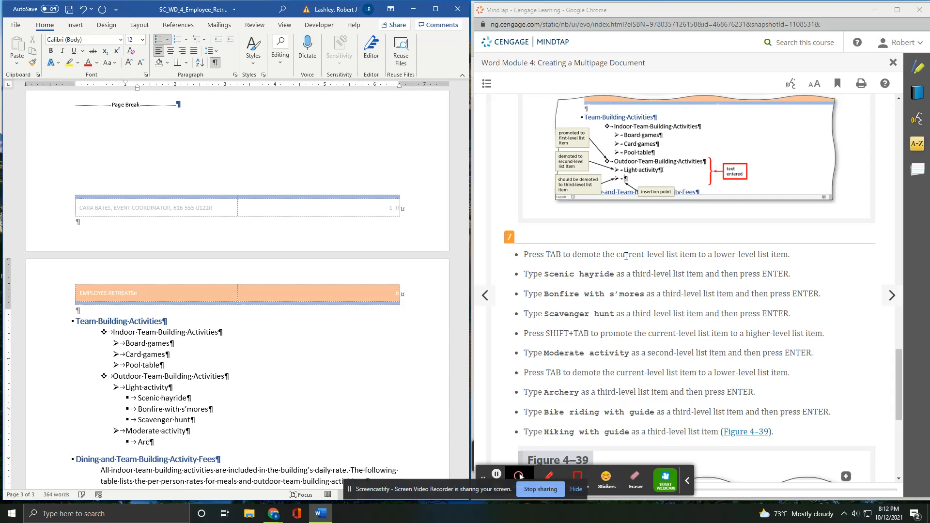
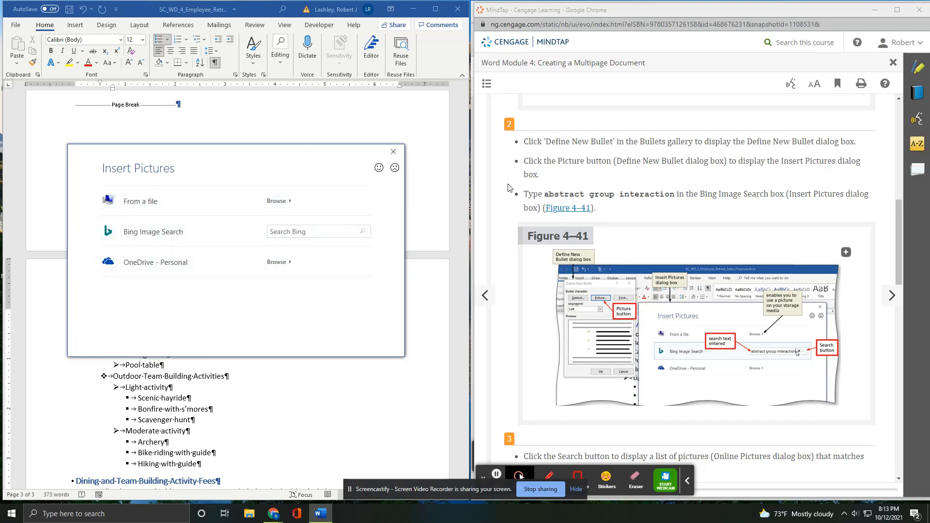
Search Bing images for "abstract group interaction" using the phrase copied from the textbook, and dismiss the picture search.
left_click_drag(546, 195, 677, 194)
key("ctrl+c")
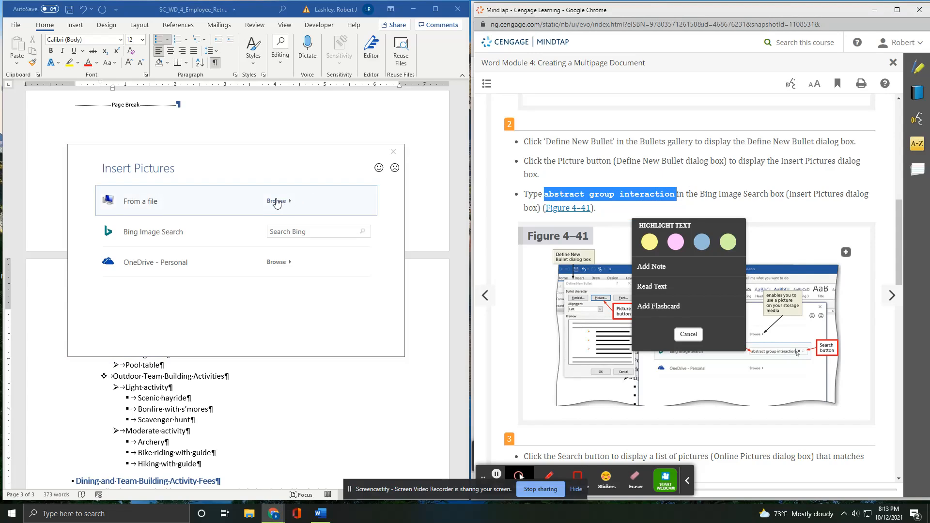
left_click(292, 233)
key("ctrl+v")
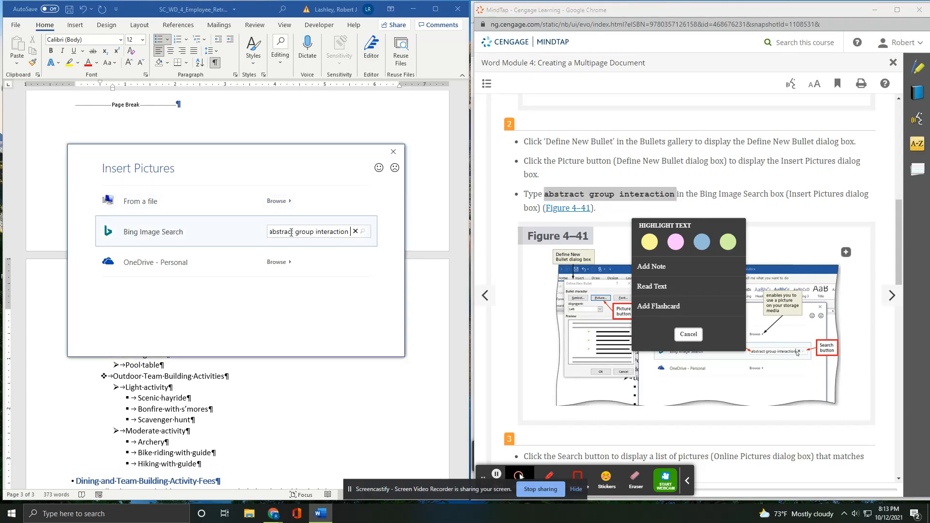
left_click(366, 233)
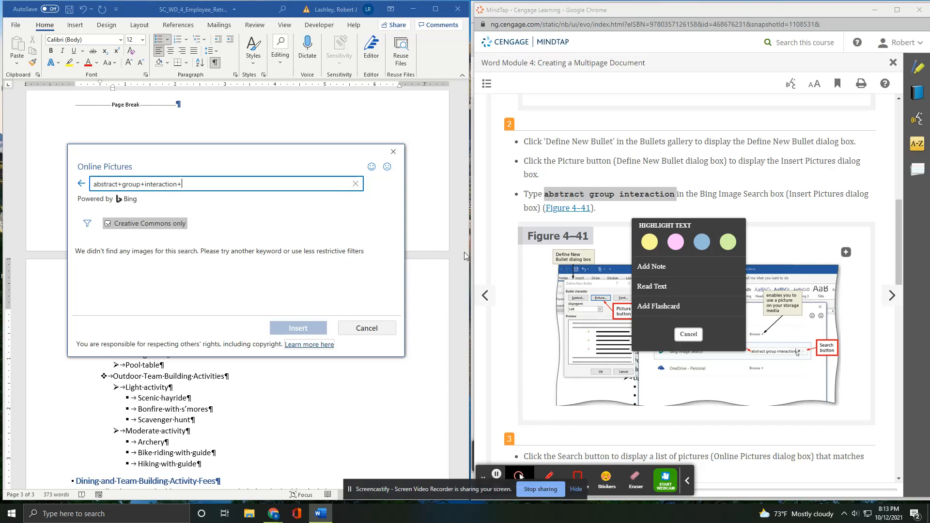
left_click(688, 334)
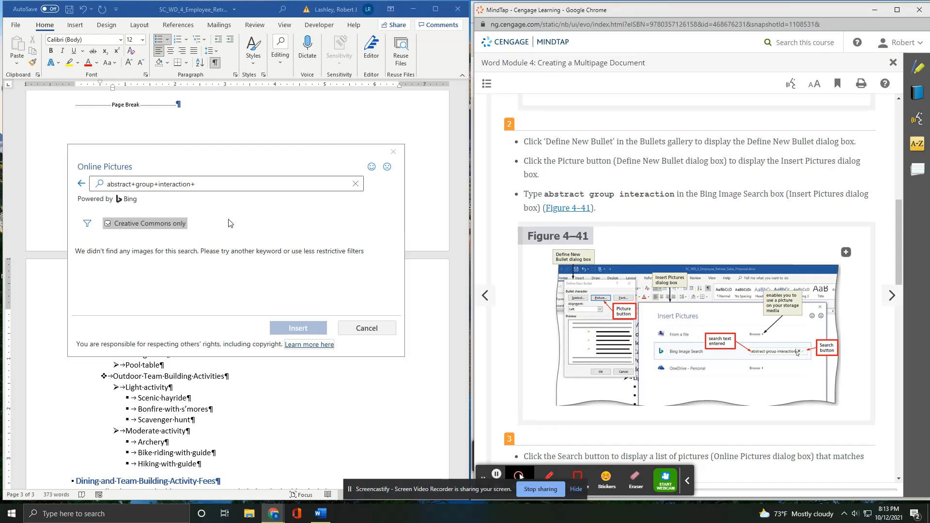
left_click(250, 182)
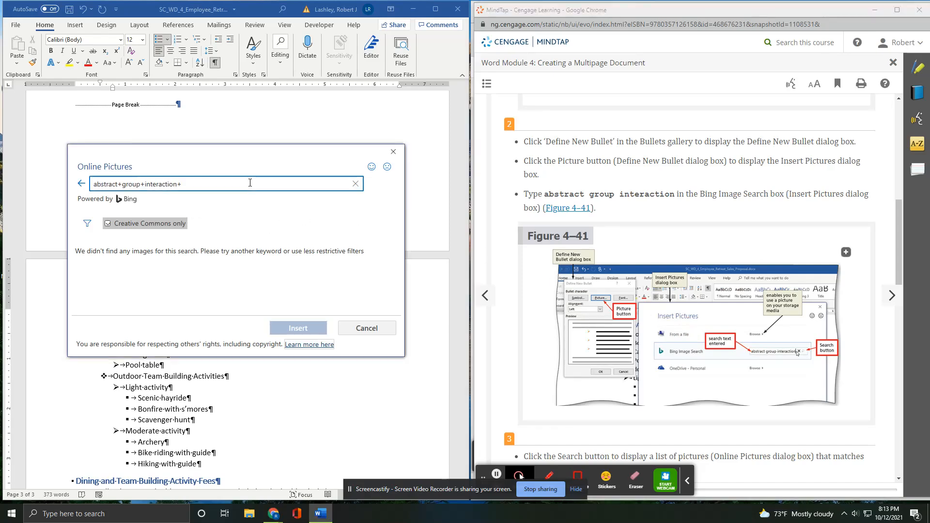
key("Return")
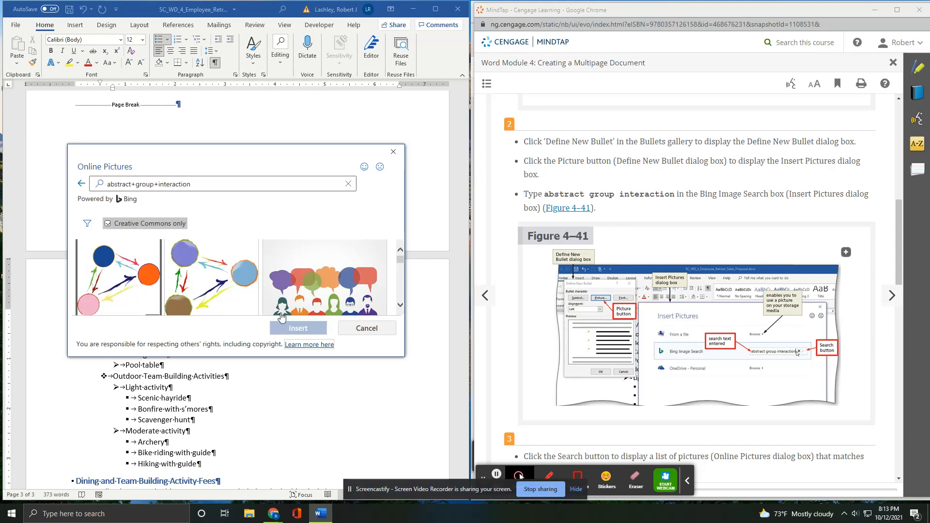
left_click(84, 188)
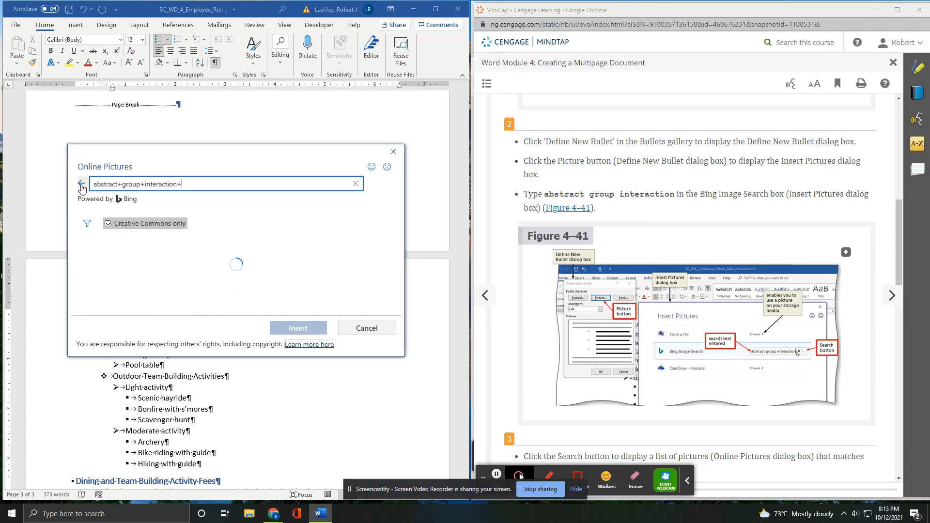
left_click(392, 152)
Set Support_WD_4_AbstractGroupInteraction from the Downloads folder as the picture for the new bullet.
left_click(237, 190)
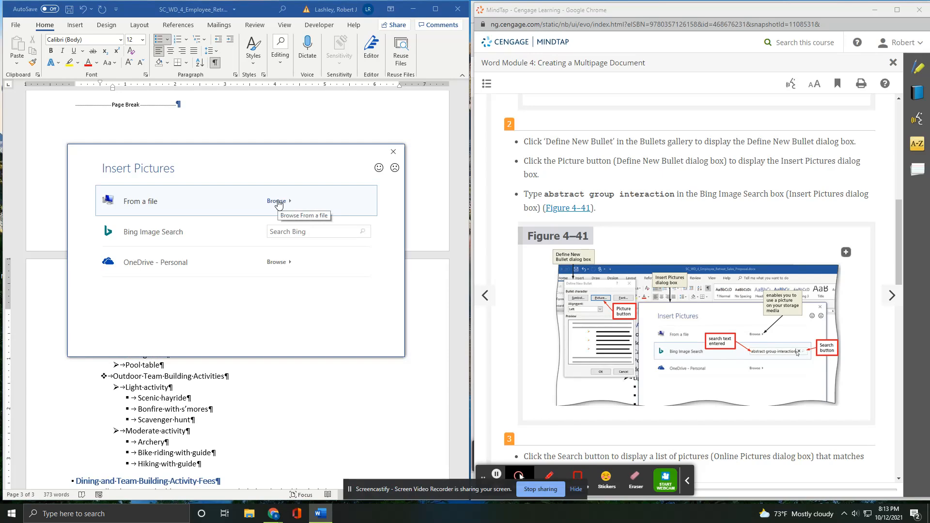
left_click(277, 201)
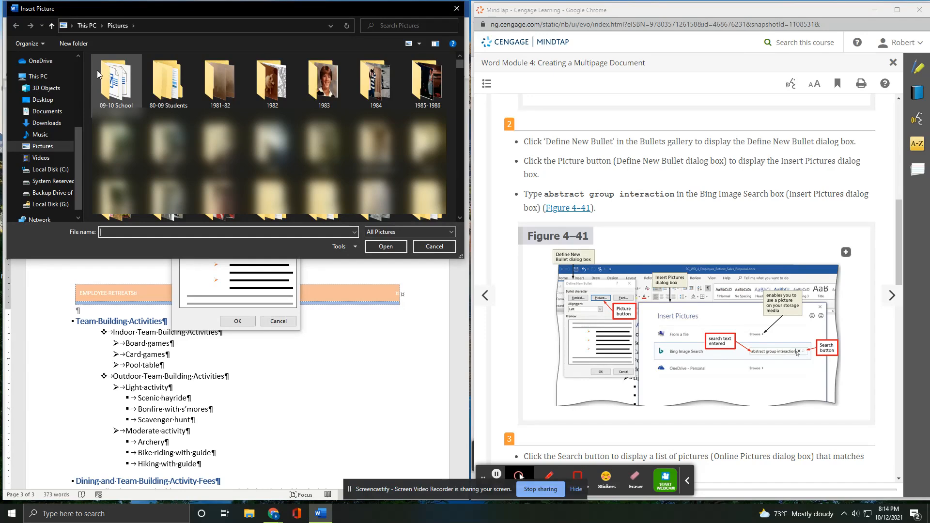
left_click(50, 124)
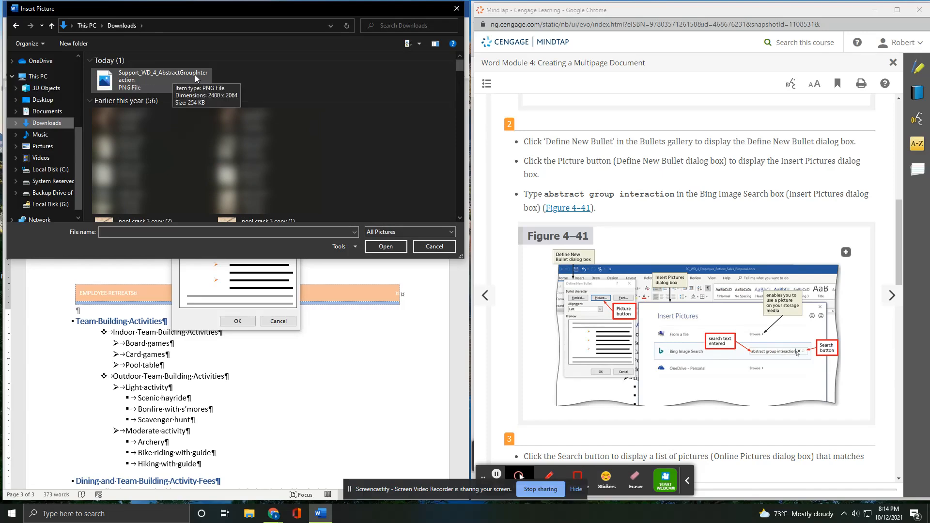
left_click(179, 78)
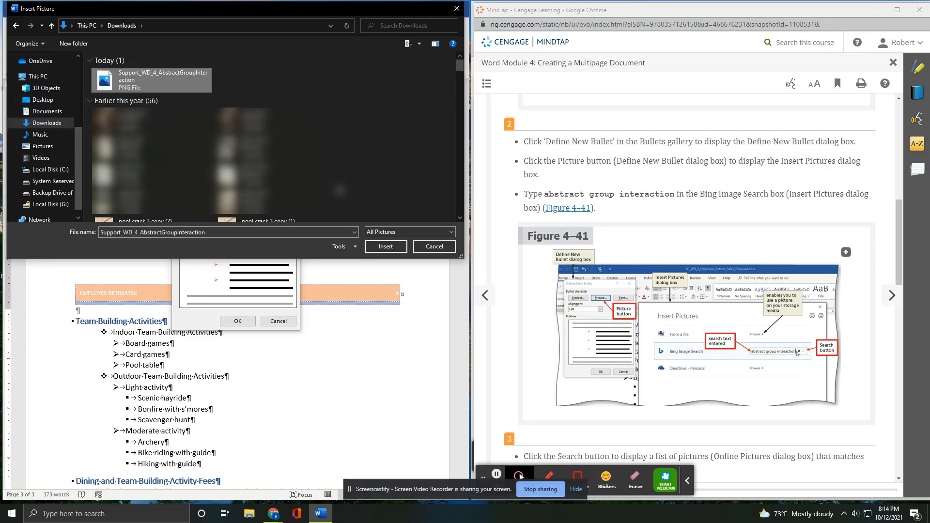
left_click(384, 249)
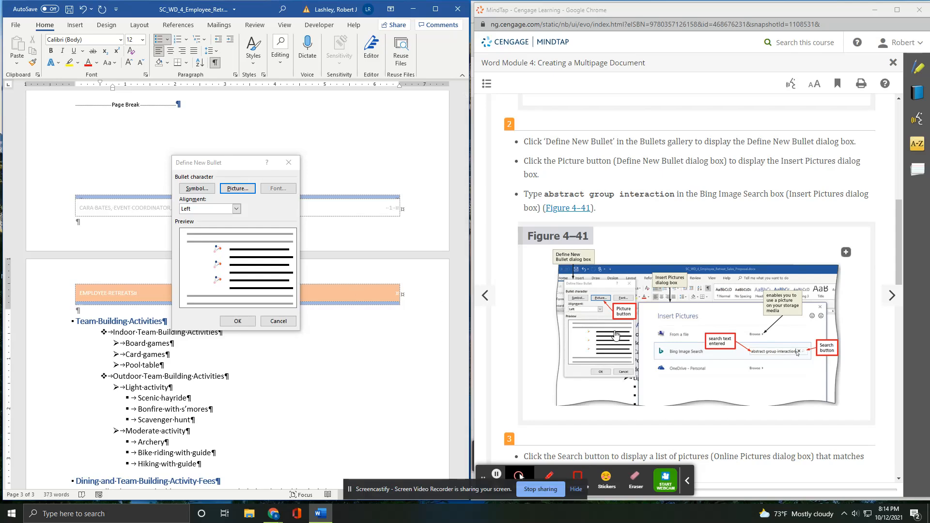
Review the textbook steps around Figure 4–42 and reveal the answer about using that exact image.
scroll(706, 314, "down", 5)
scroll(719, 302, "down", 3)
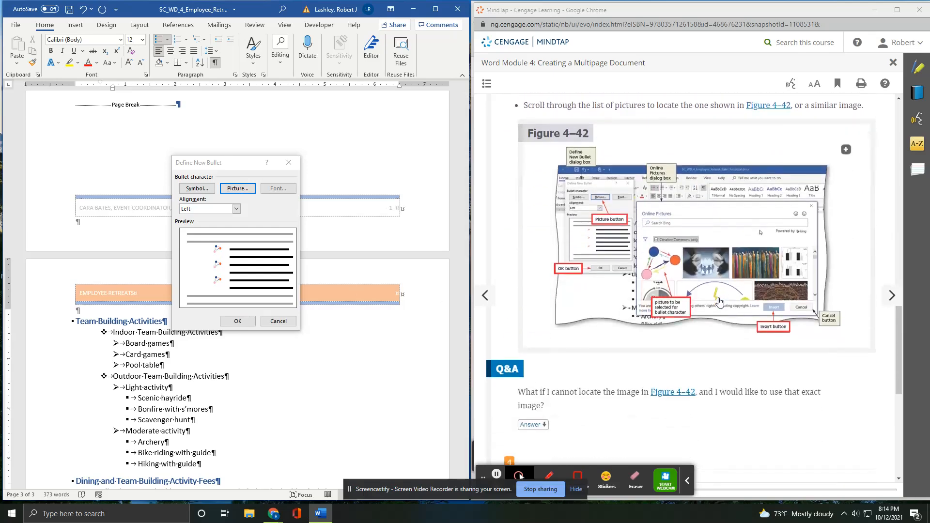
scroll(681, 284, "down", 4)
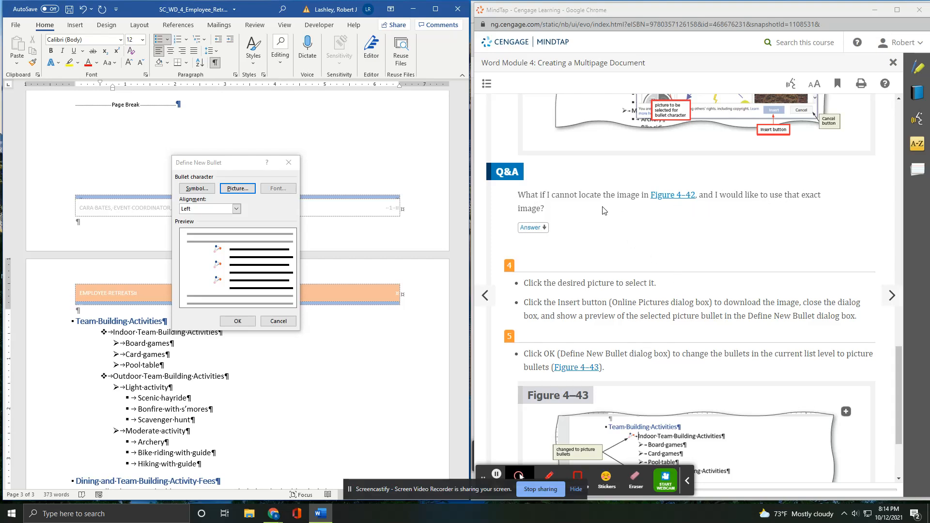
left_click(534, 228)
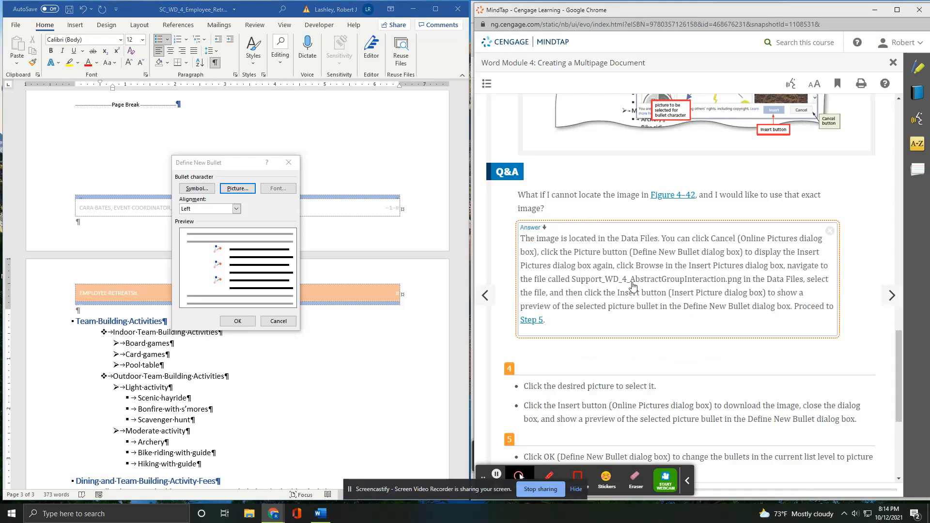
Apply the picture bullet to the Indoor and Outdoor Team Building Activities list level, following textbook step 5.
scroll(595, 299, "down", 2)
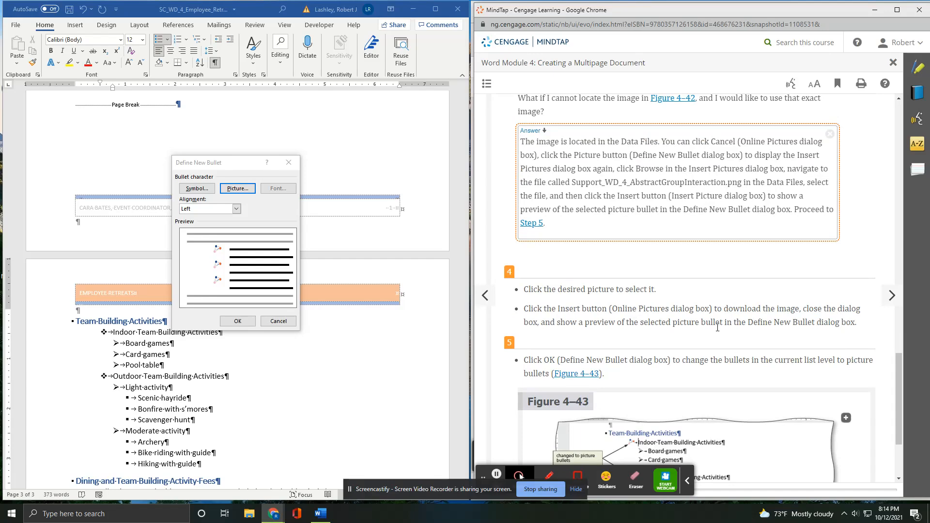
scroll(649, 360, "down", 3)
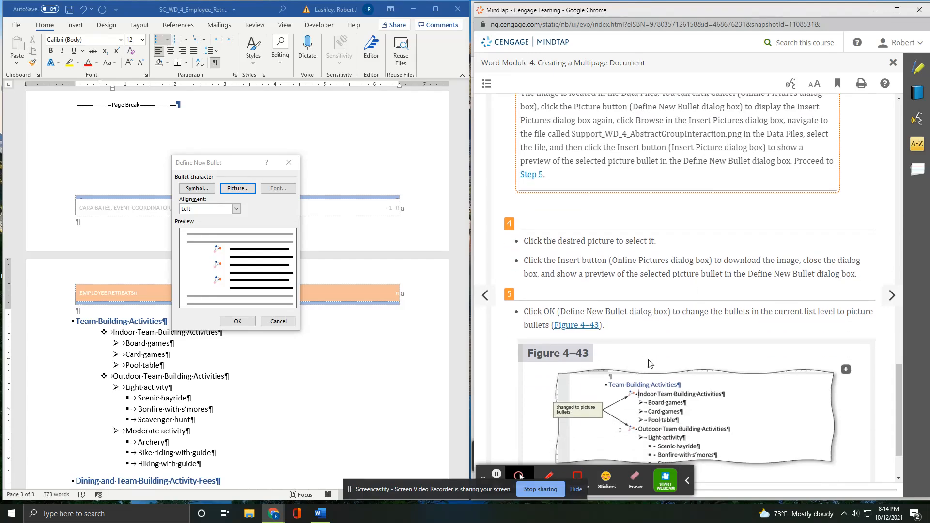
left_click(237, 322)
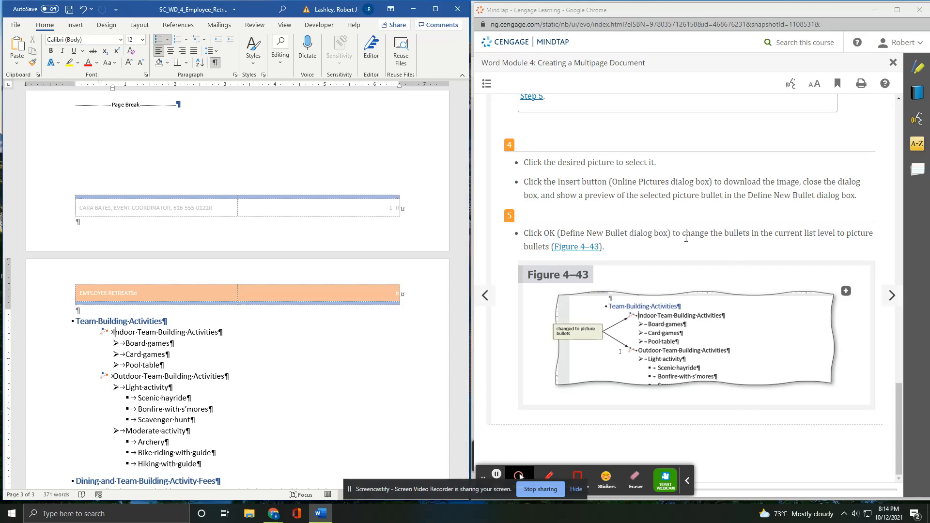
Go to the textbook section on predefined bullet characters and place the insertion point in the "Board games" list item.
left_click(891, 295)
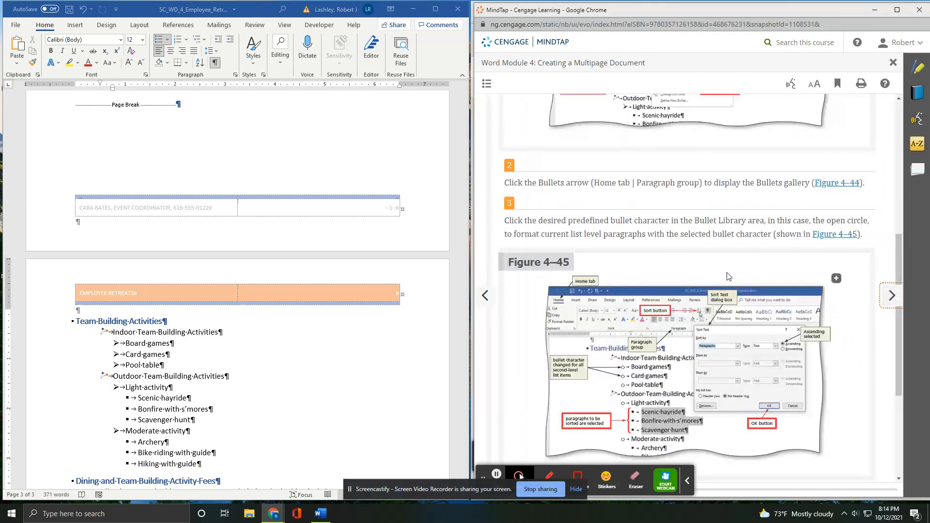
scroll(726, 276, "up", 6)
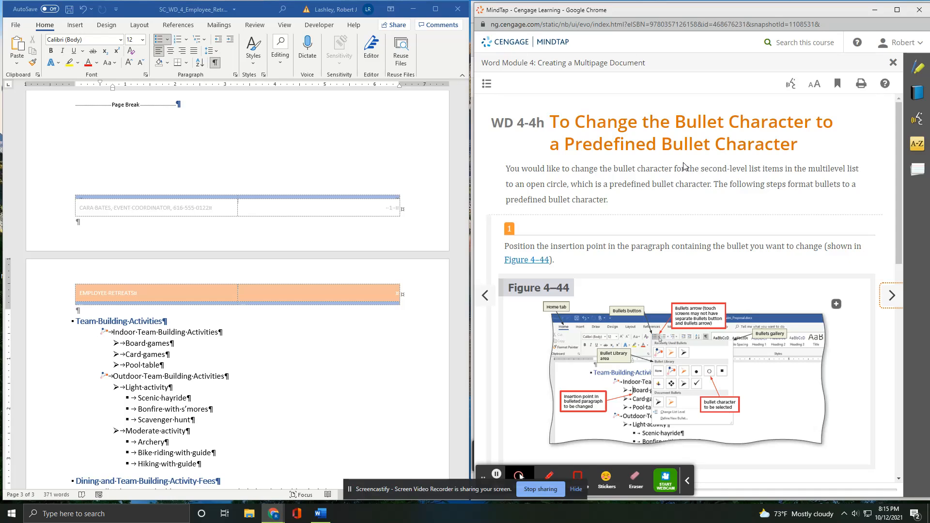
left_click(117, 345)
left_click(118, 344)
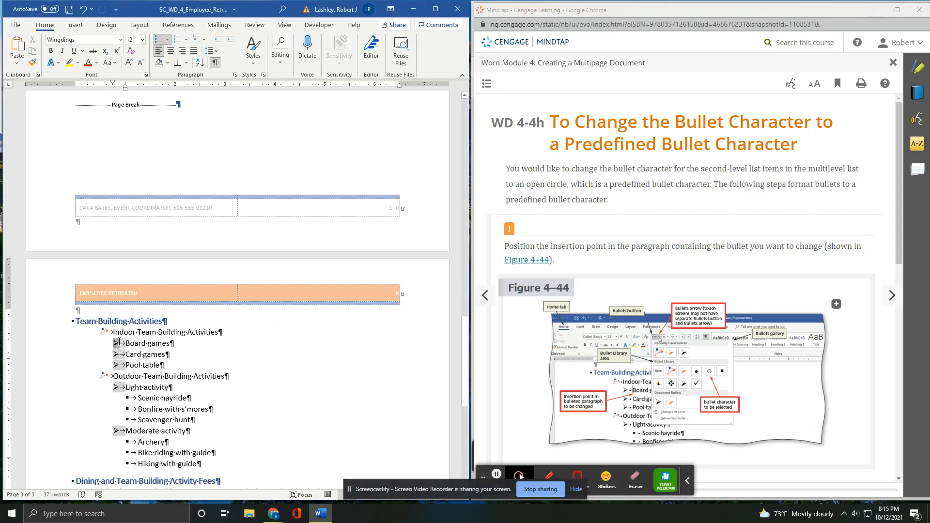
left_click(124, 343)
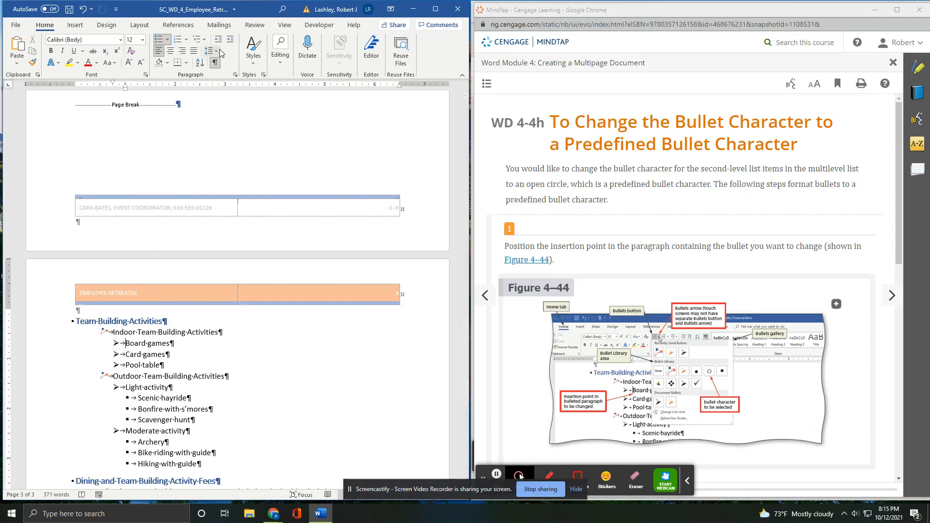
left_click(169, 40)
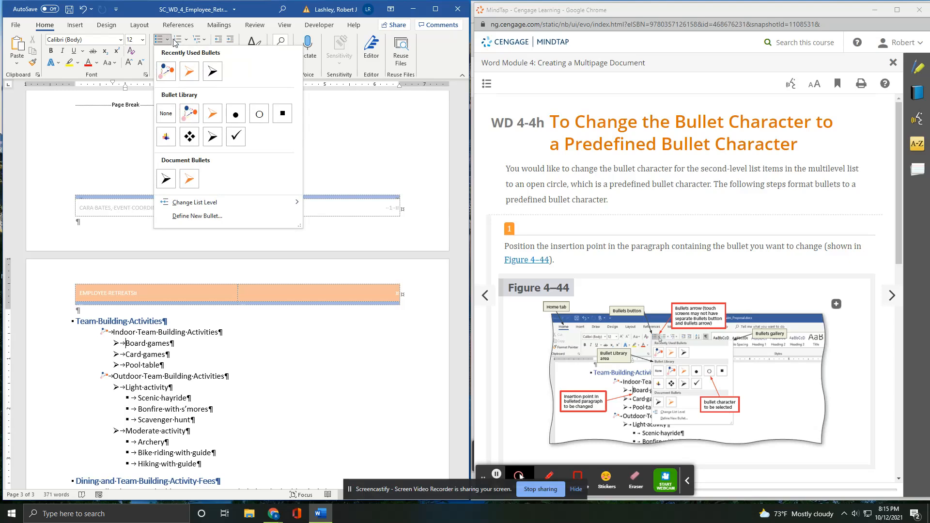
left_click(197, 216)
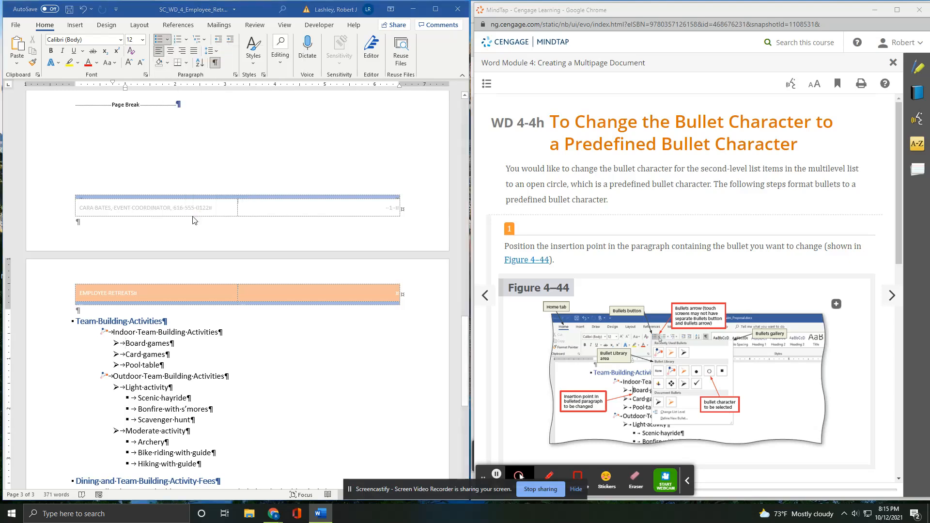
left_click(272, 321)
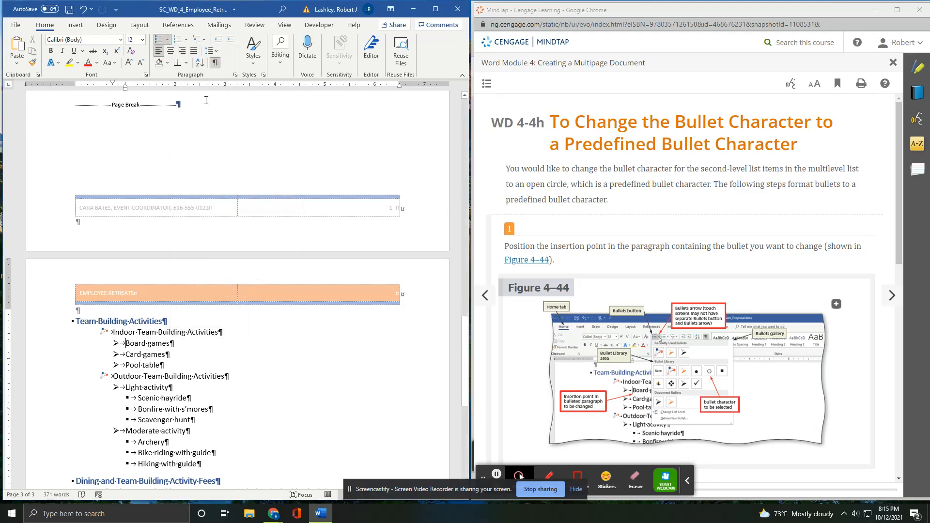
Change the bullets of the "Board games" list level to the predefined open circle.
left_click(168, 40)
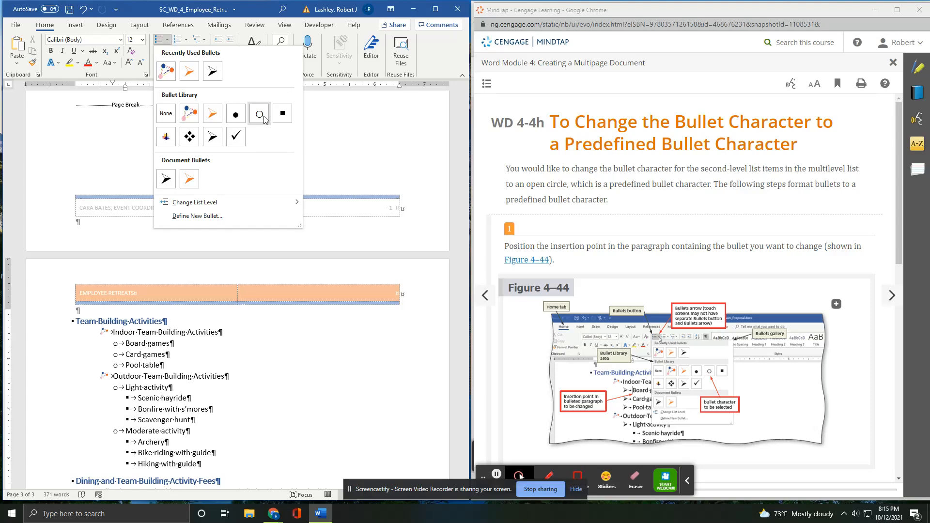
left_click(264, 119)
Review Figure 4–45 and the BTW note on bullets in the textbook, and go on to the section on sorting paragraphs.
scroll(716, 225, "down", 6)
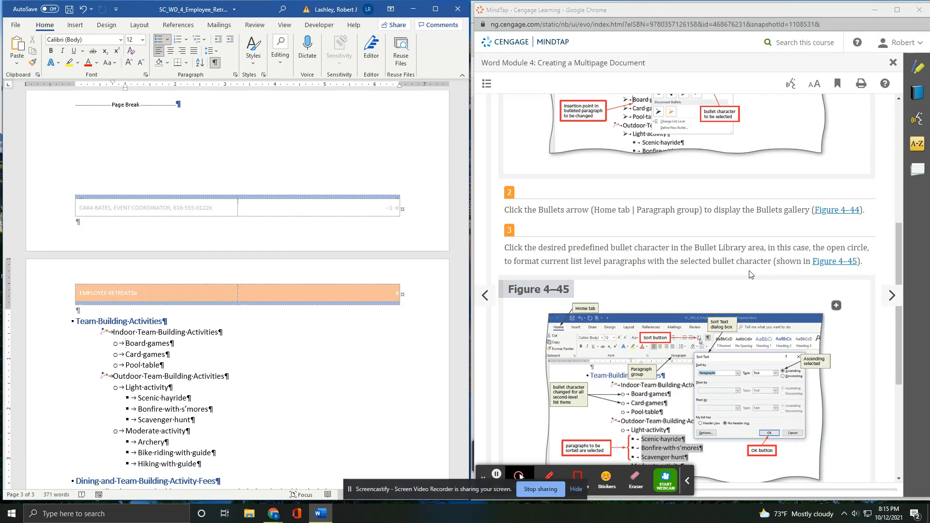
scroll(758, 275, "down", 5)
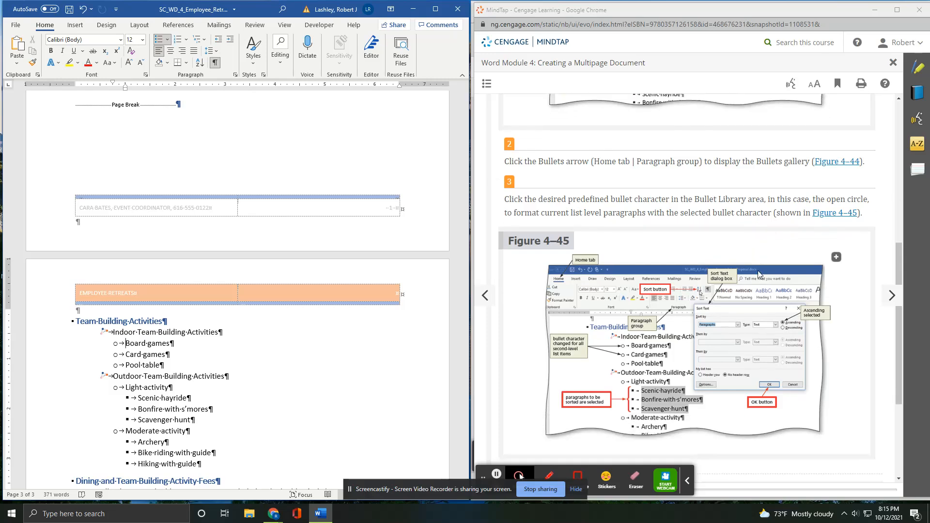
scroll(758, 275, "up", 1)
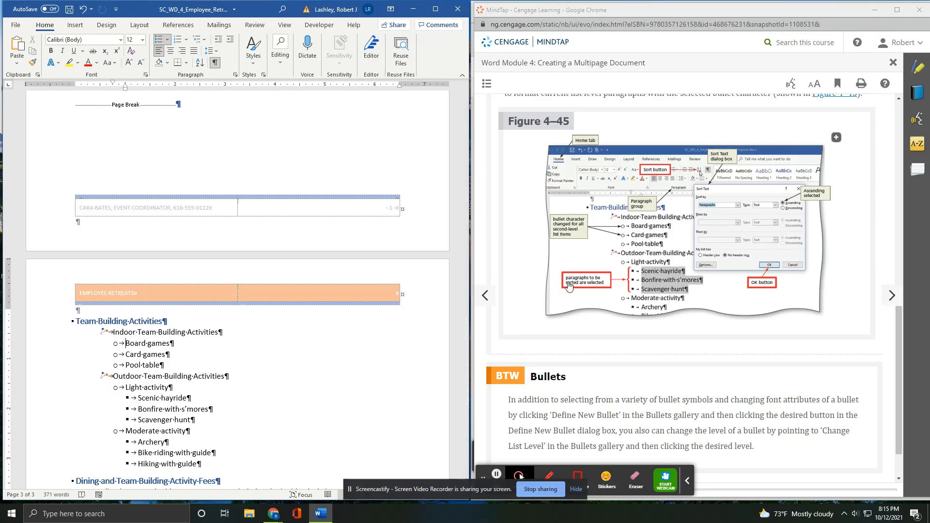
scroll(711, 300, "down", 1)
scroll(711, 301, "down", 2)
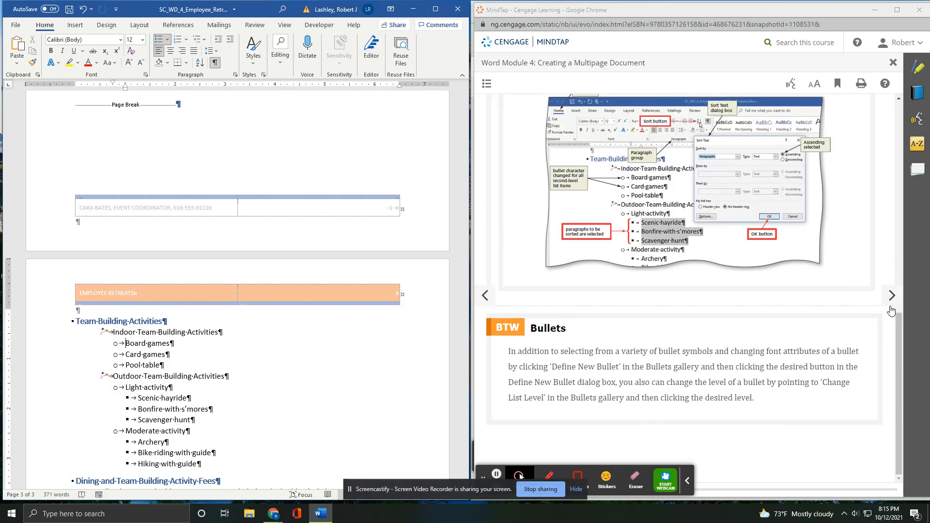
scroll(649, 288, "down", 6)
scroll(649, 288, "up", 7)
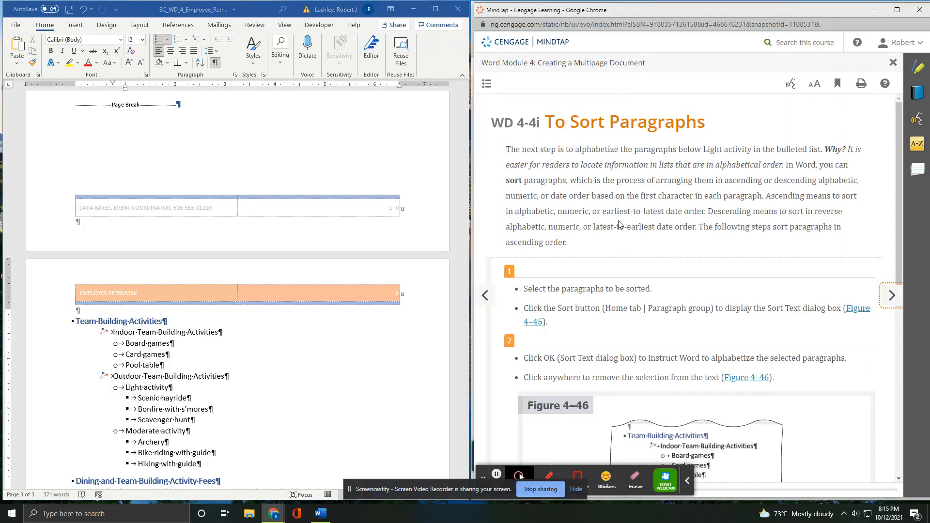
Sort the three paragraphs below "Light activity" as text in ascending order, with no header row.
scroll(651, 272, "down", 2)
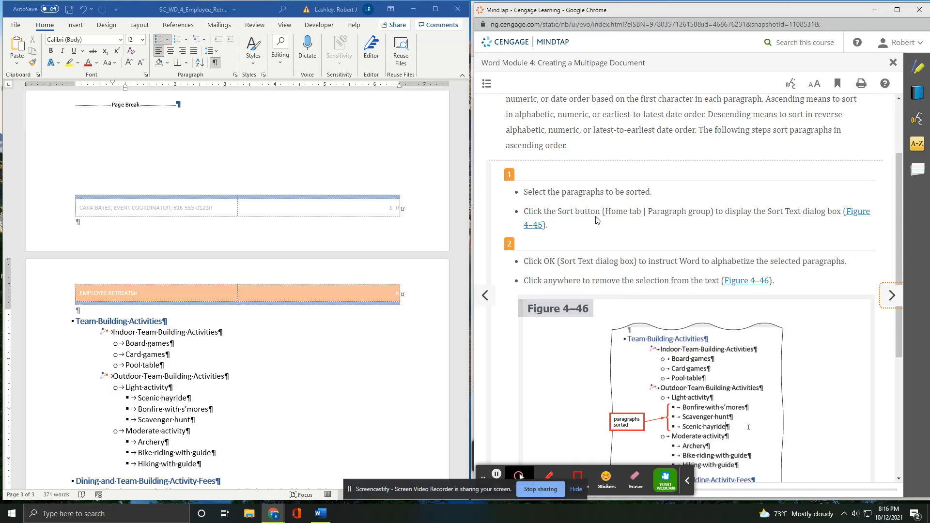
scroll(704, 222, "down", 1)
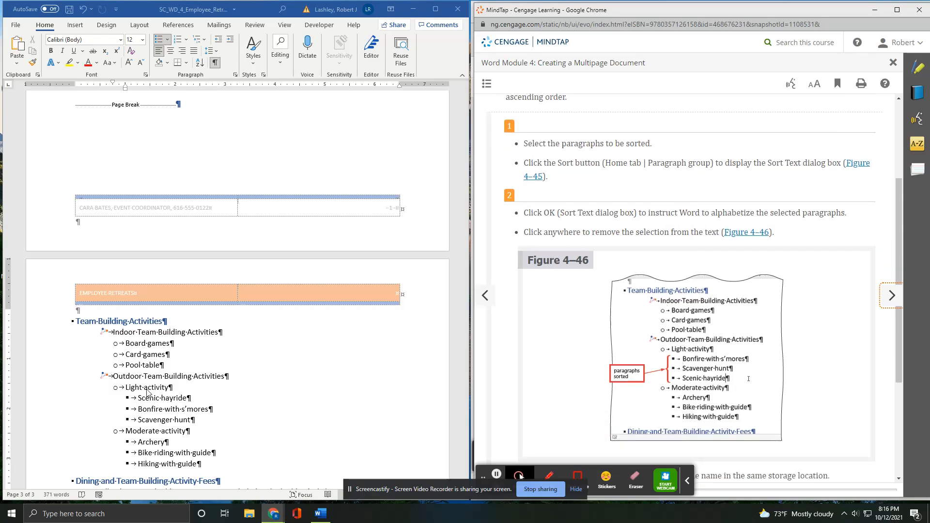
scroll(141, 405, "down", 1)
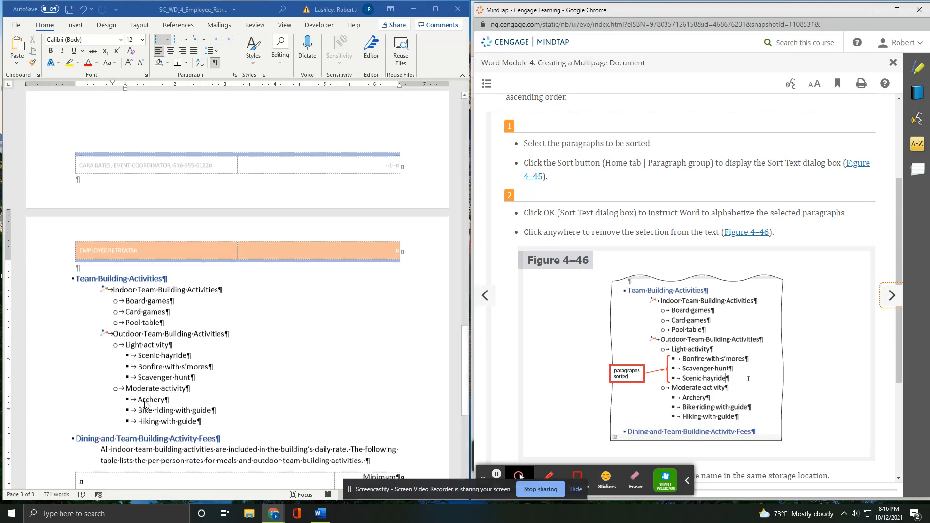
left_click(107, 352)
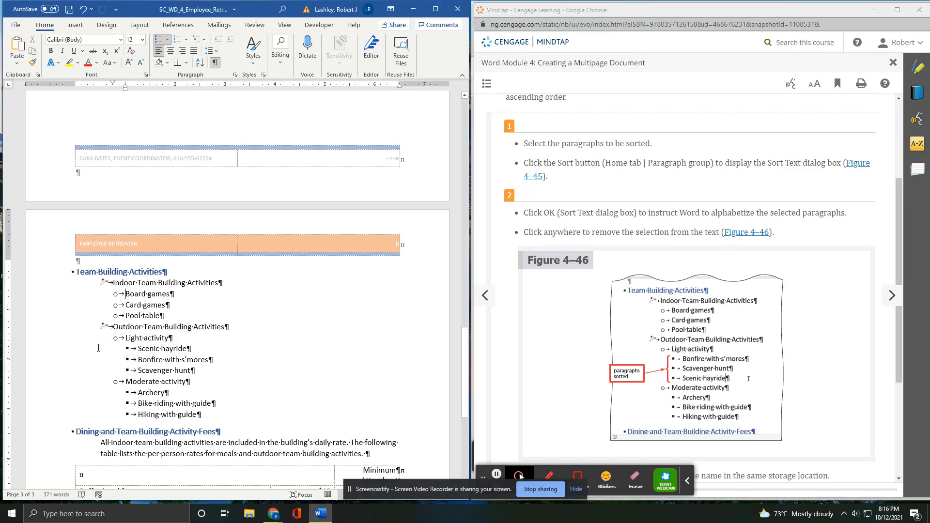
left_click_drag(122, 348, 195, 375)
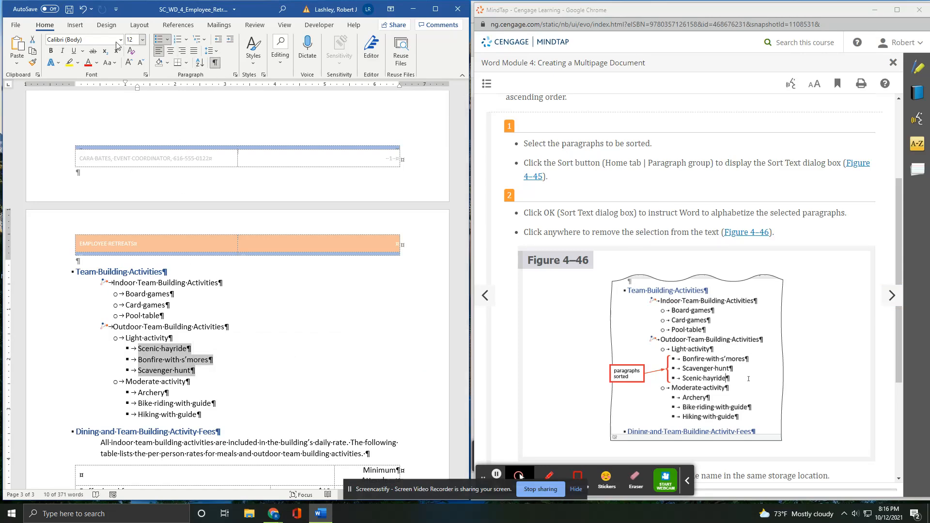
left_click(200, 65)
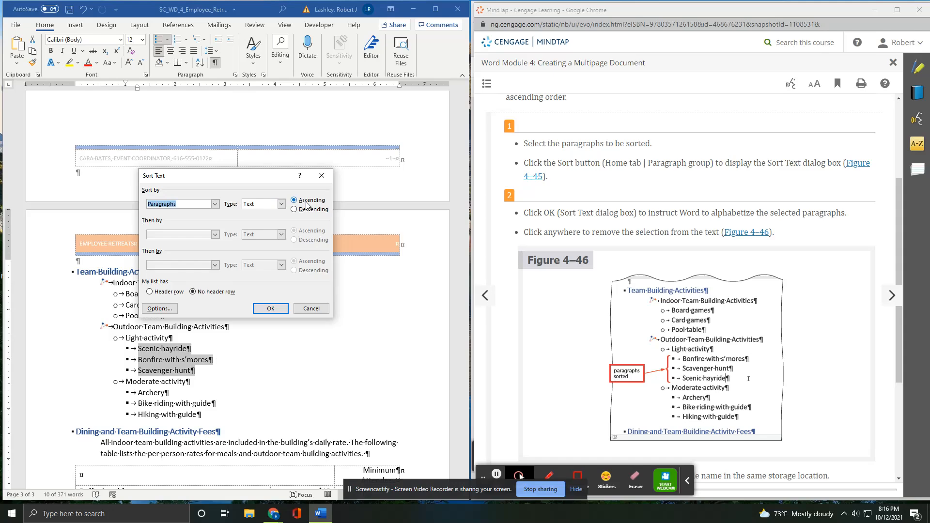
left_click(270, 309)
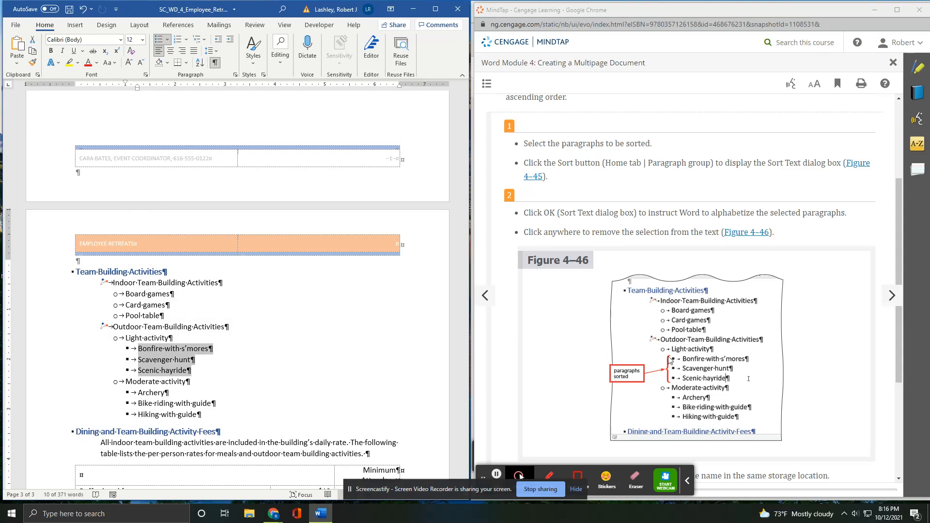
Deselect the sorted paragraphs and save the sales proposal under the same file name, as the textbook instructs.
scroll(669, 359, "down", 2)
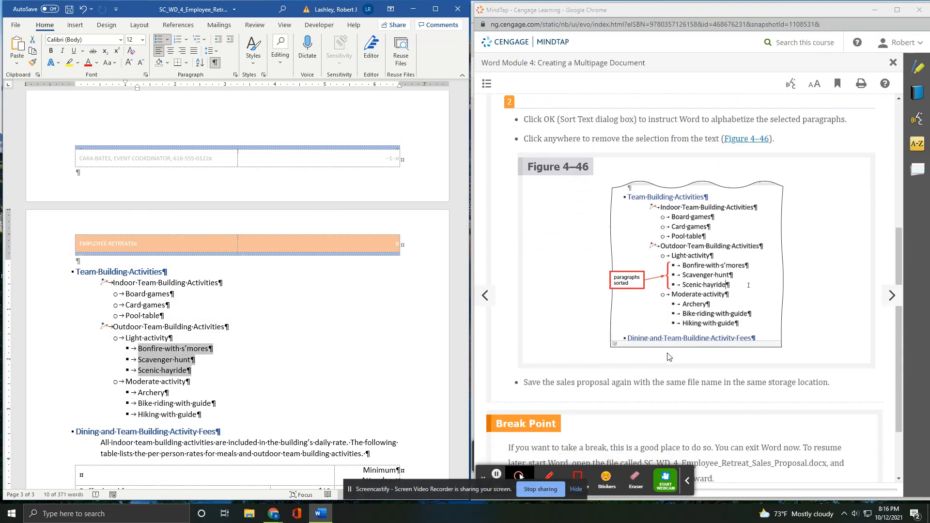
scroll(669, 356, "down", 1)
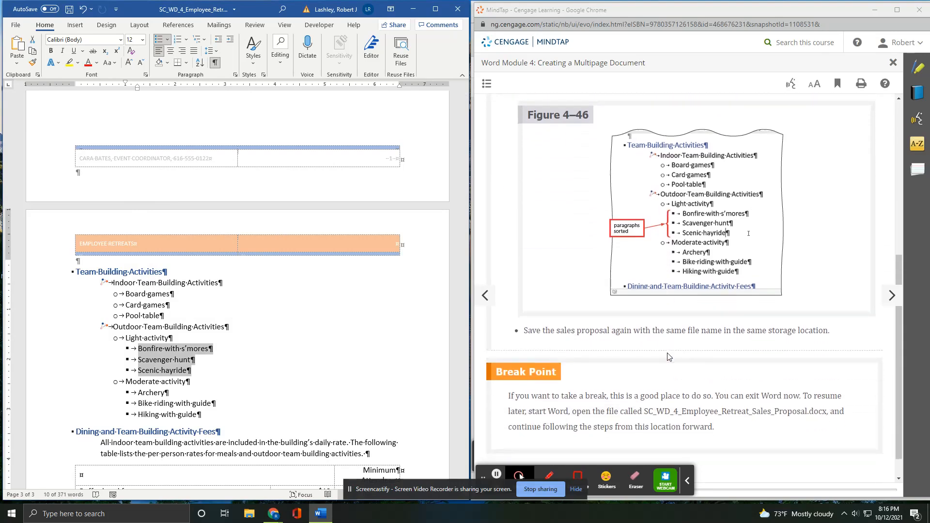
left_click(409, 336)
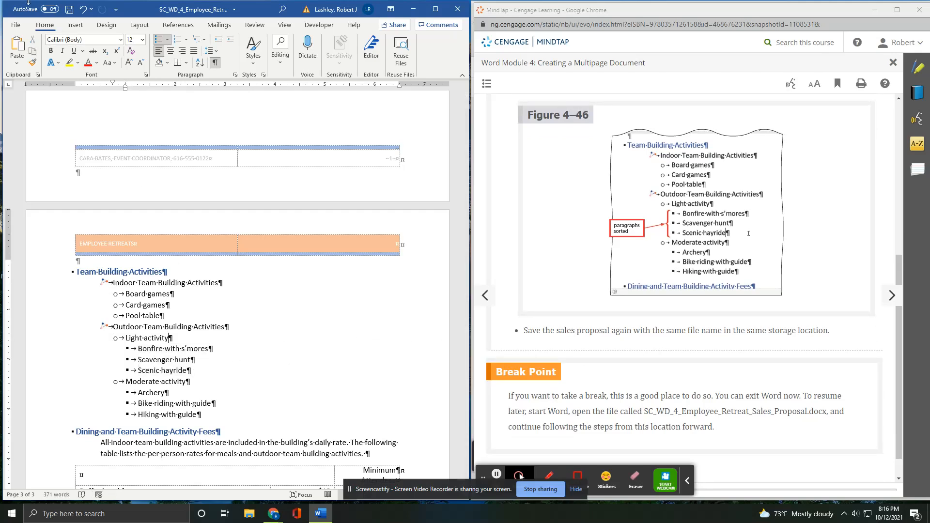
left_click(68, 12)
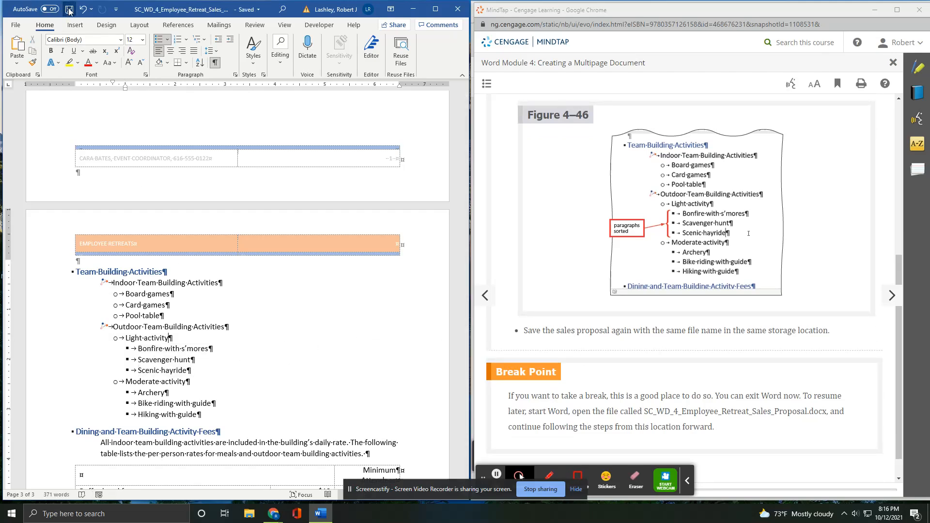
scroll(817, 244, "down", 1)
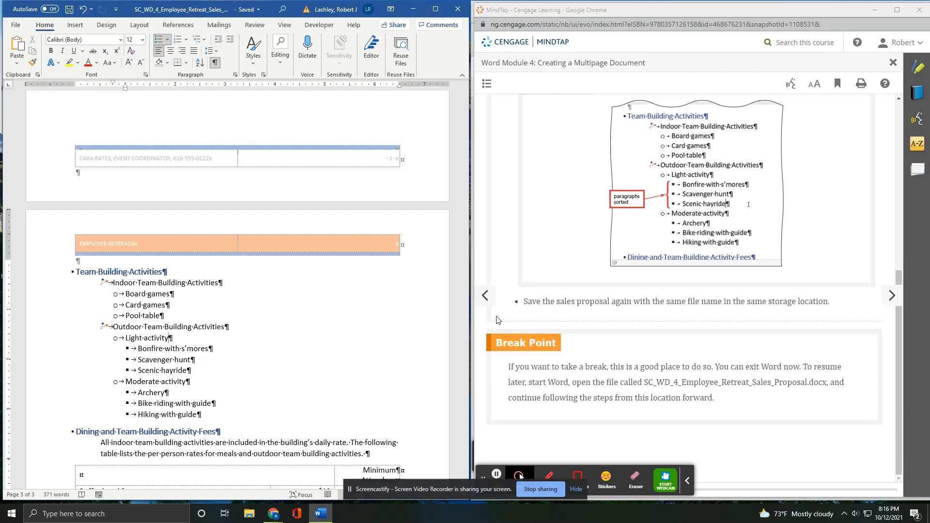